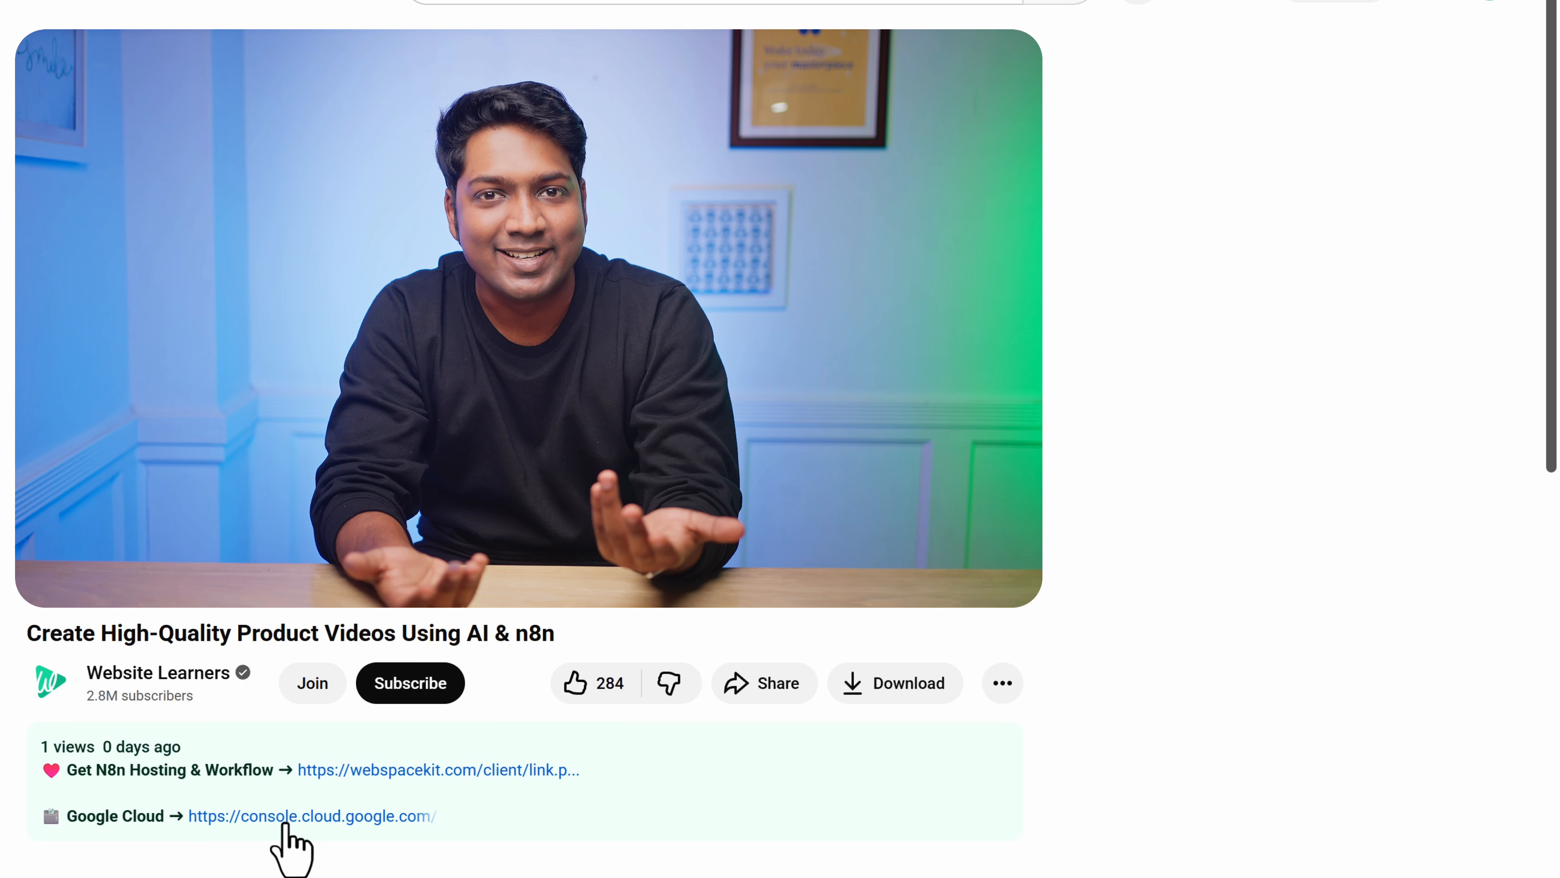
# Step: Open the Cloudinary website from the video description and sign up for a free account with Google
pyautogui.click(231, 818)
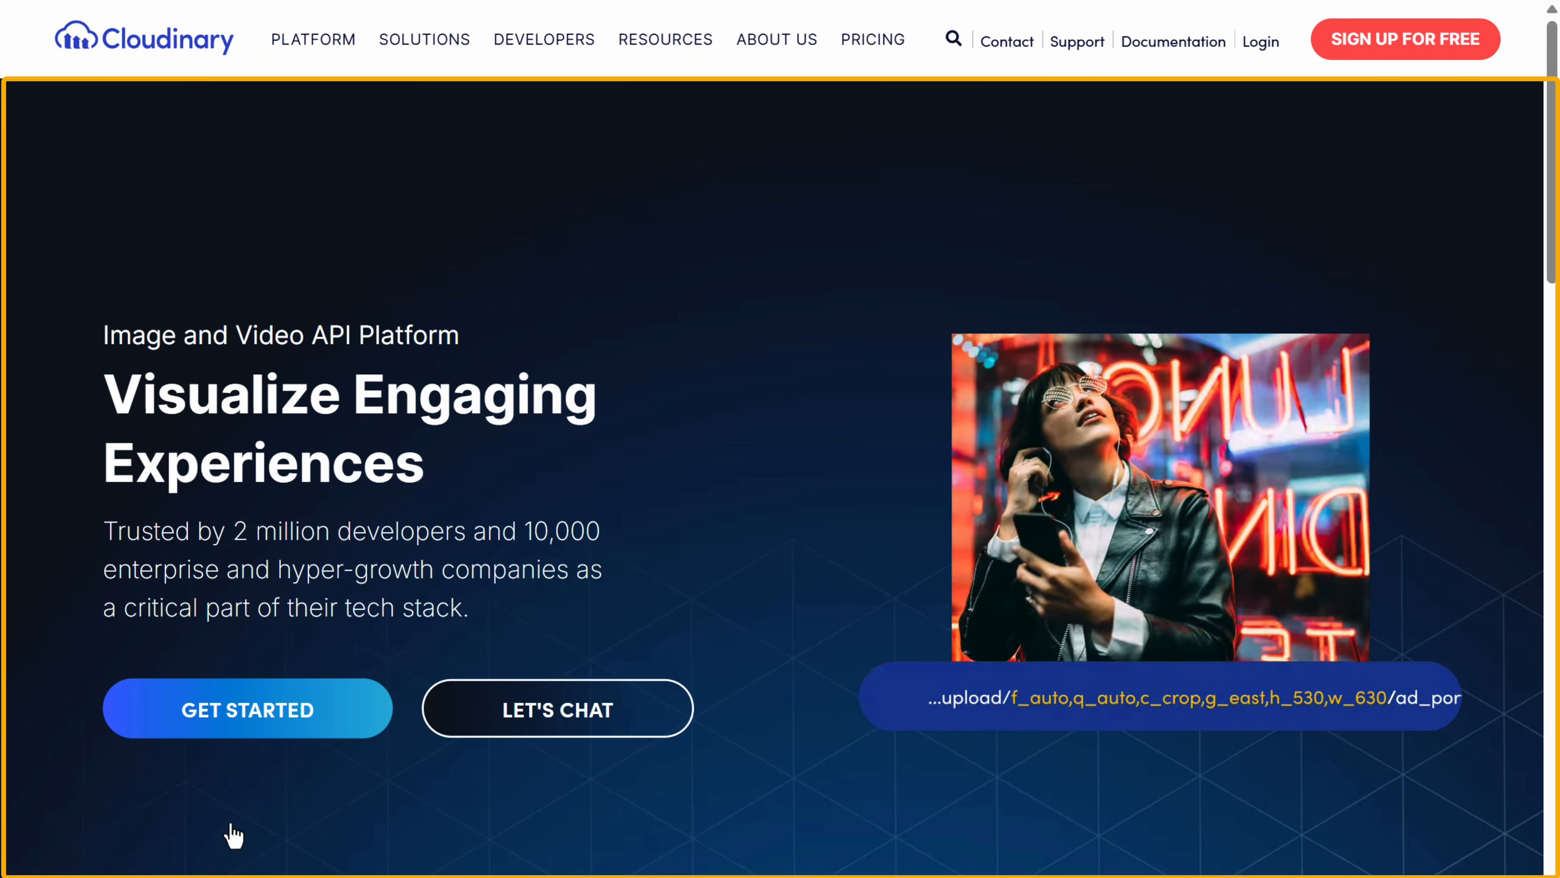
pyautogui.click(289, 713)
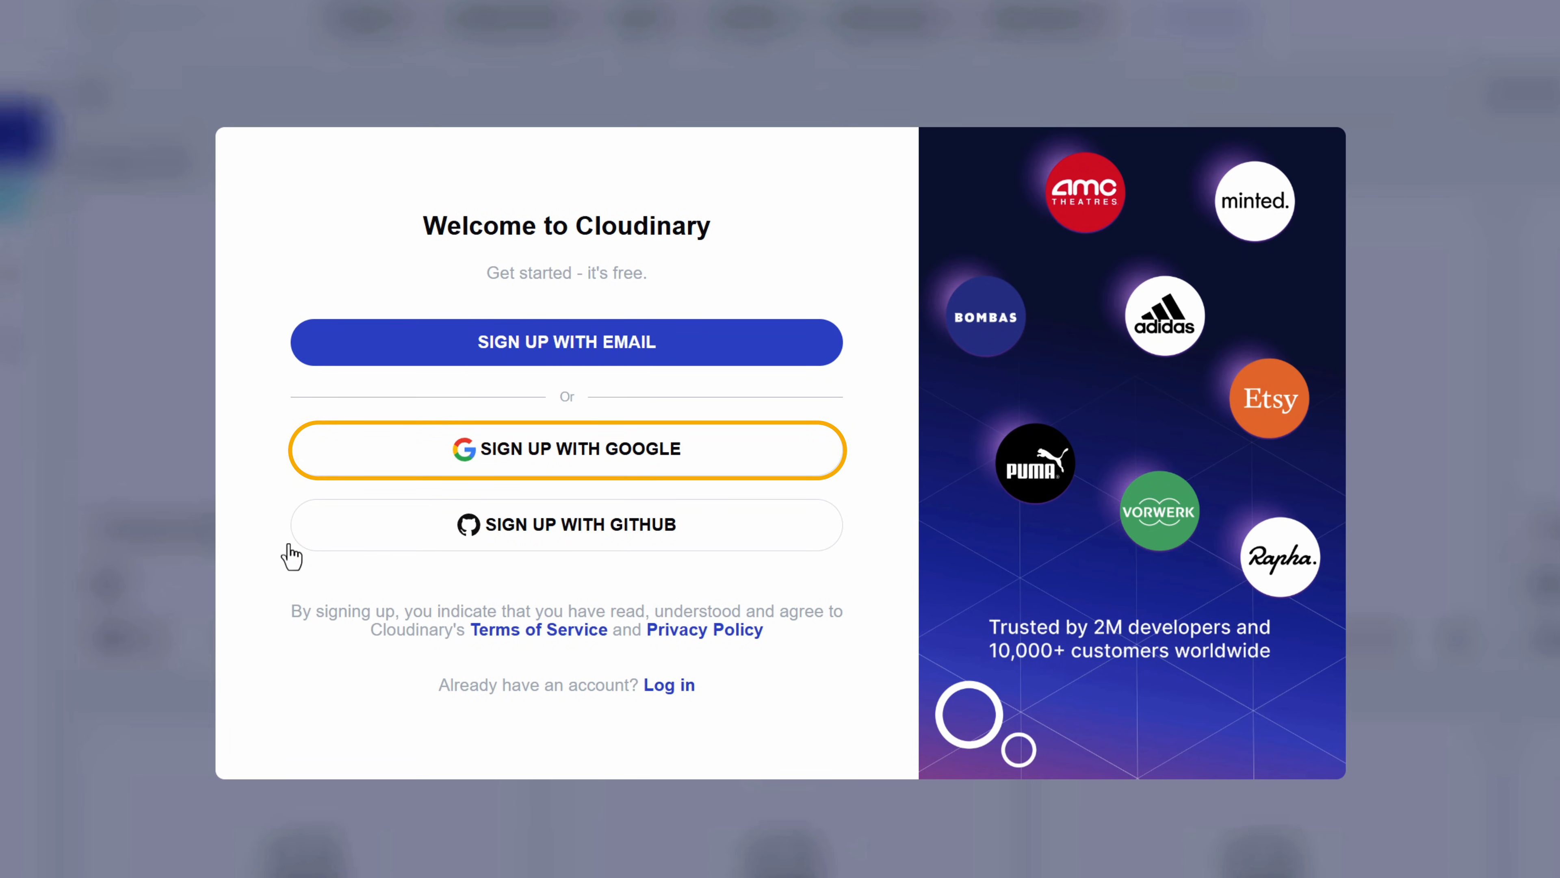
pyautogui.click(418, 476)
pyautogui.click(417, 629)
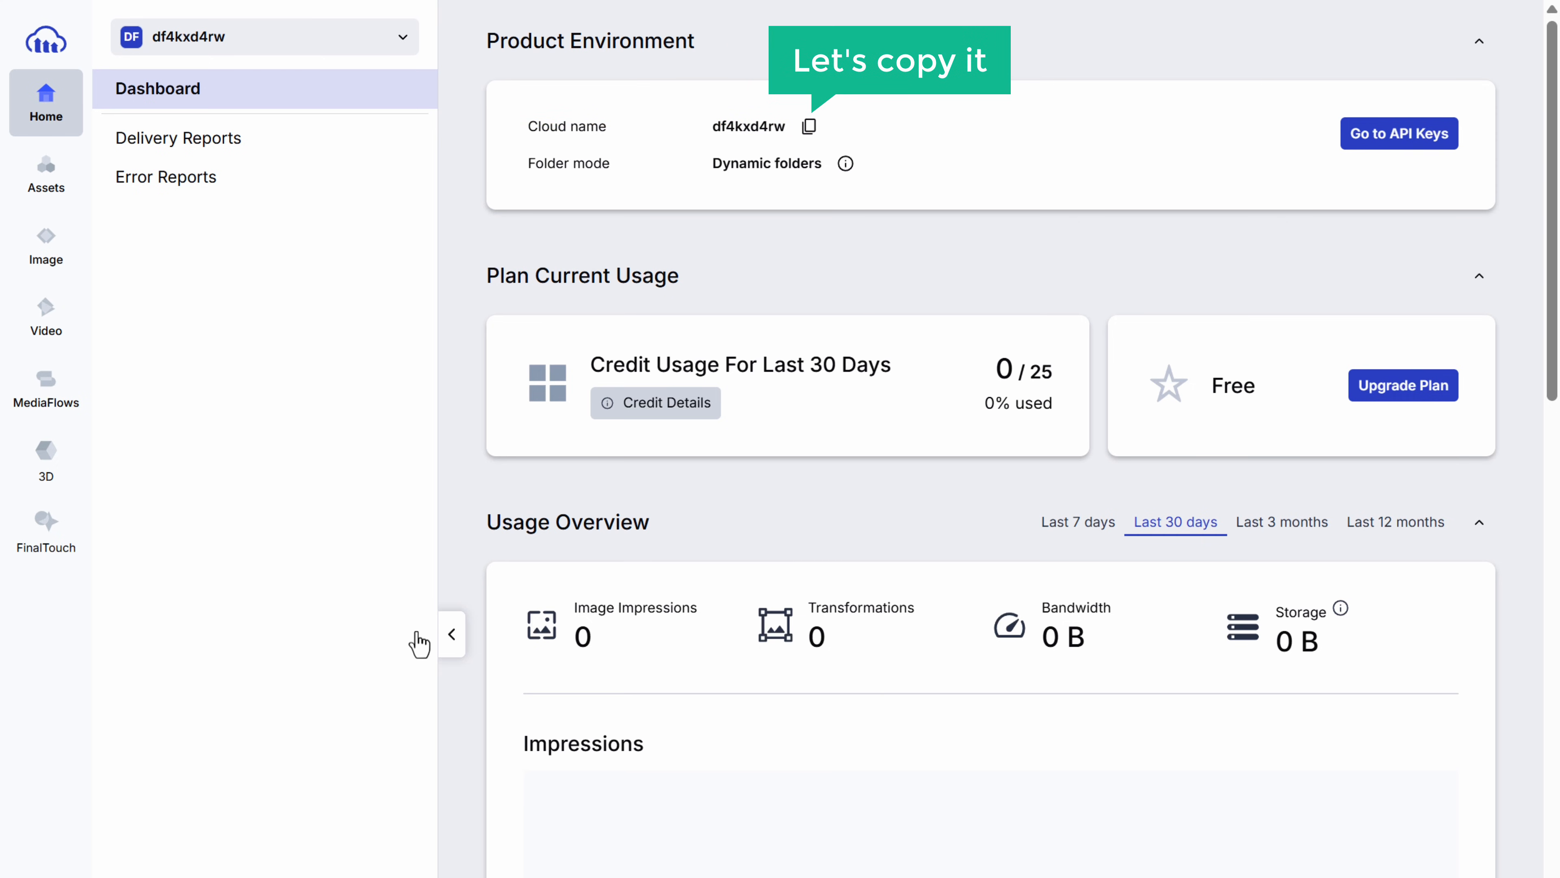
# Step: Copy the Cloudinary cloud name and replace the <YOUR_CLOUD_NAME> placeholder with it in the n8n Upload *Photo1 node's URL
pyautogui.click(810, 126)
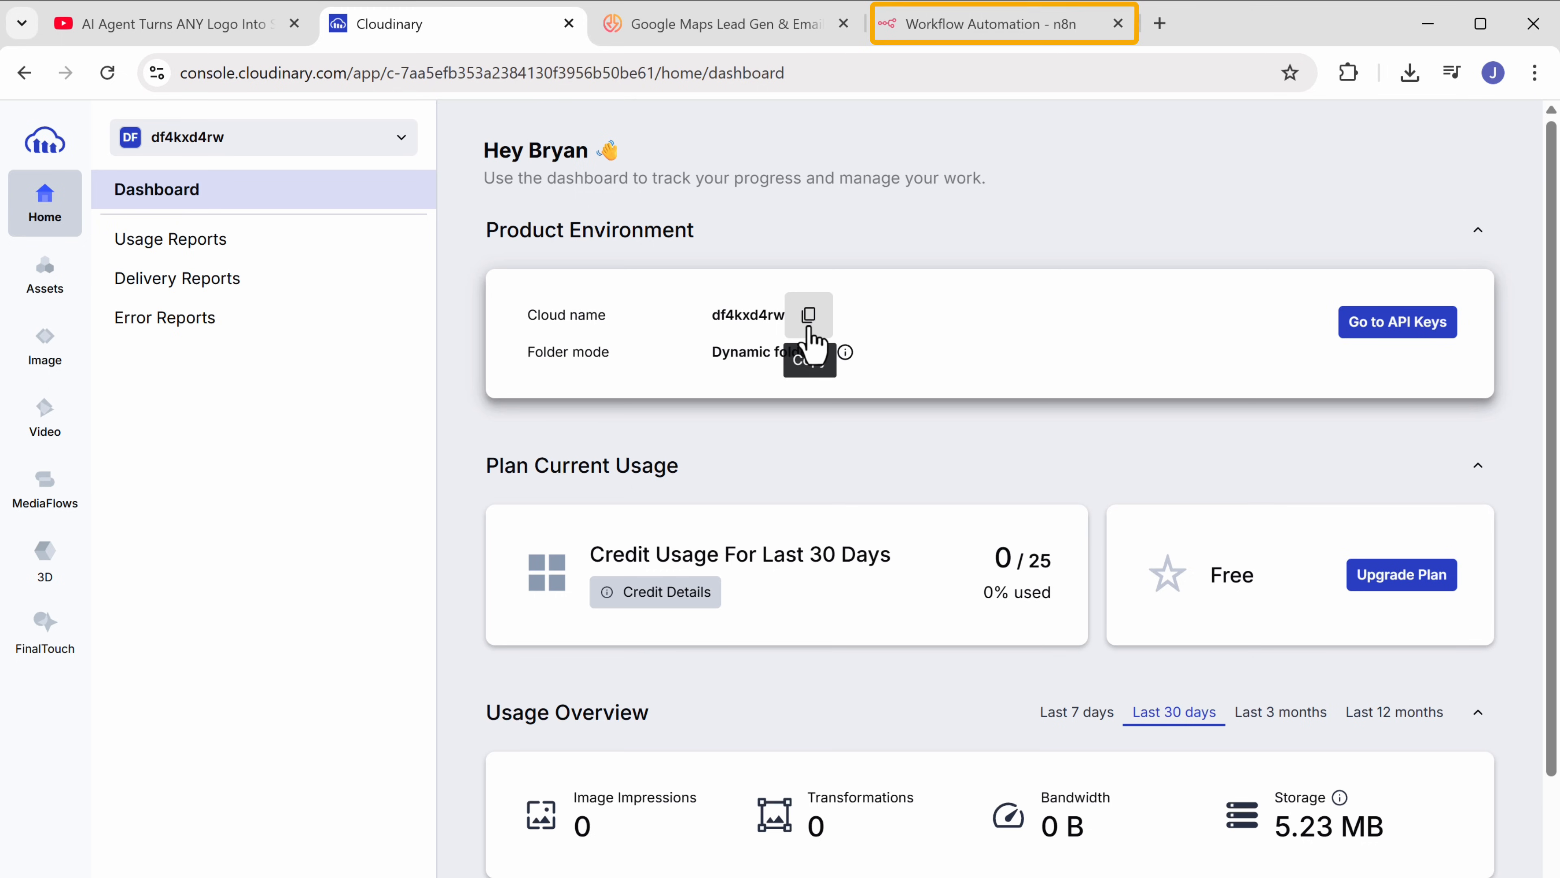
pyautogui.click(977, 40)
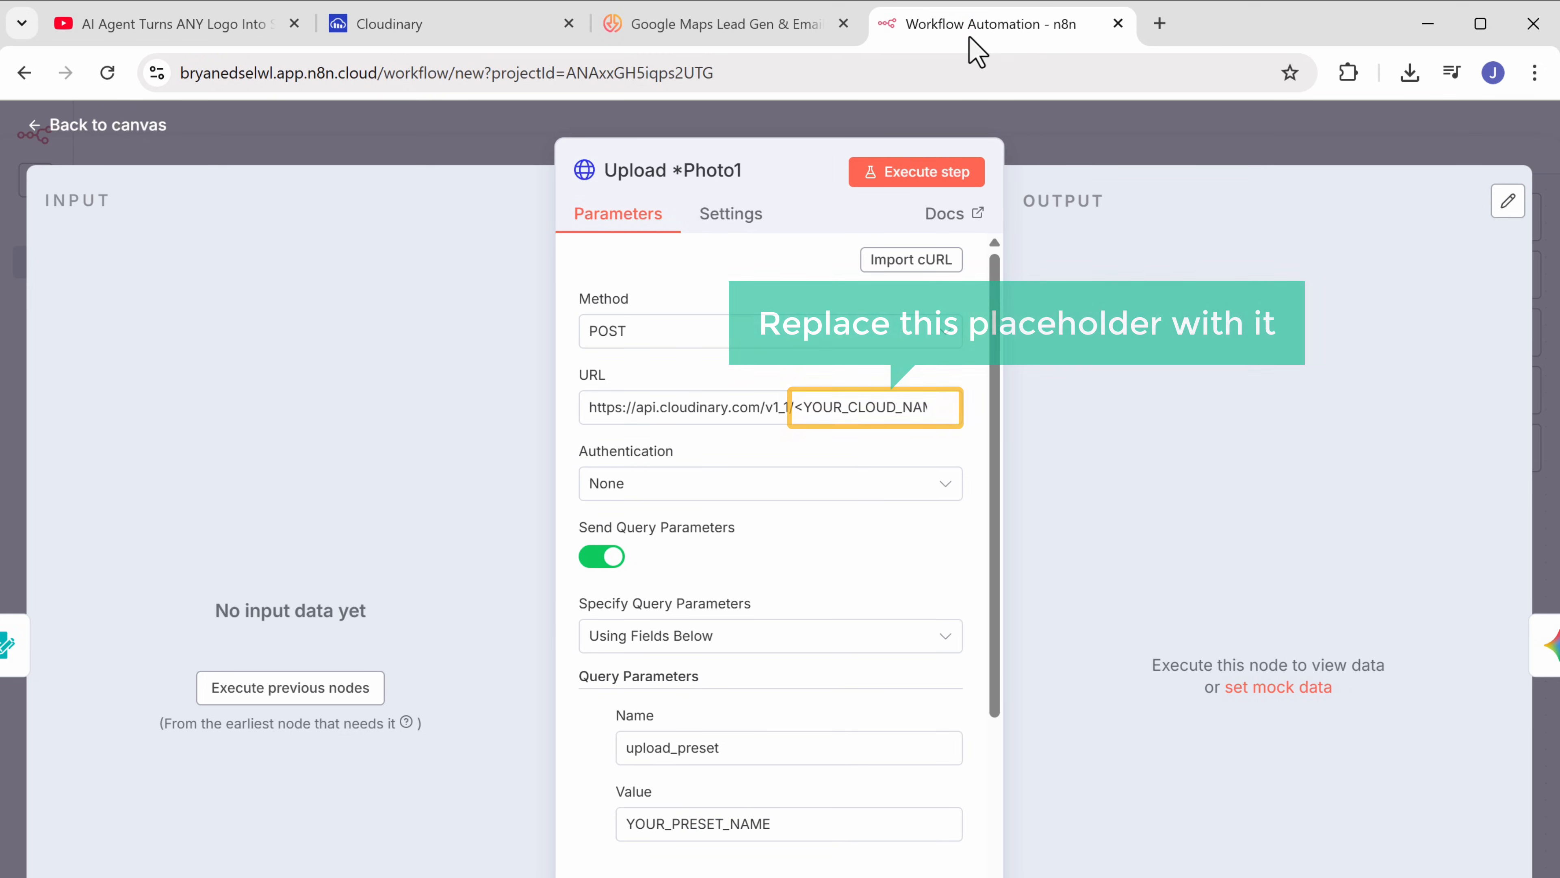
pyautogui.click(955, 418)
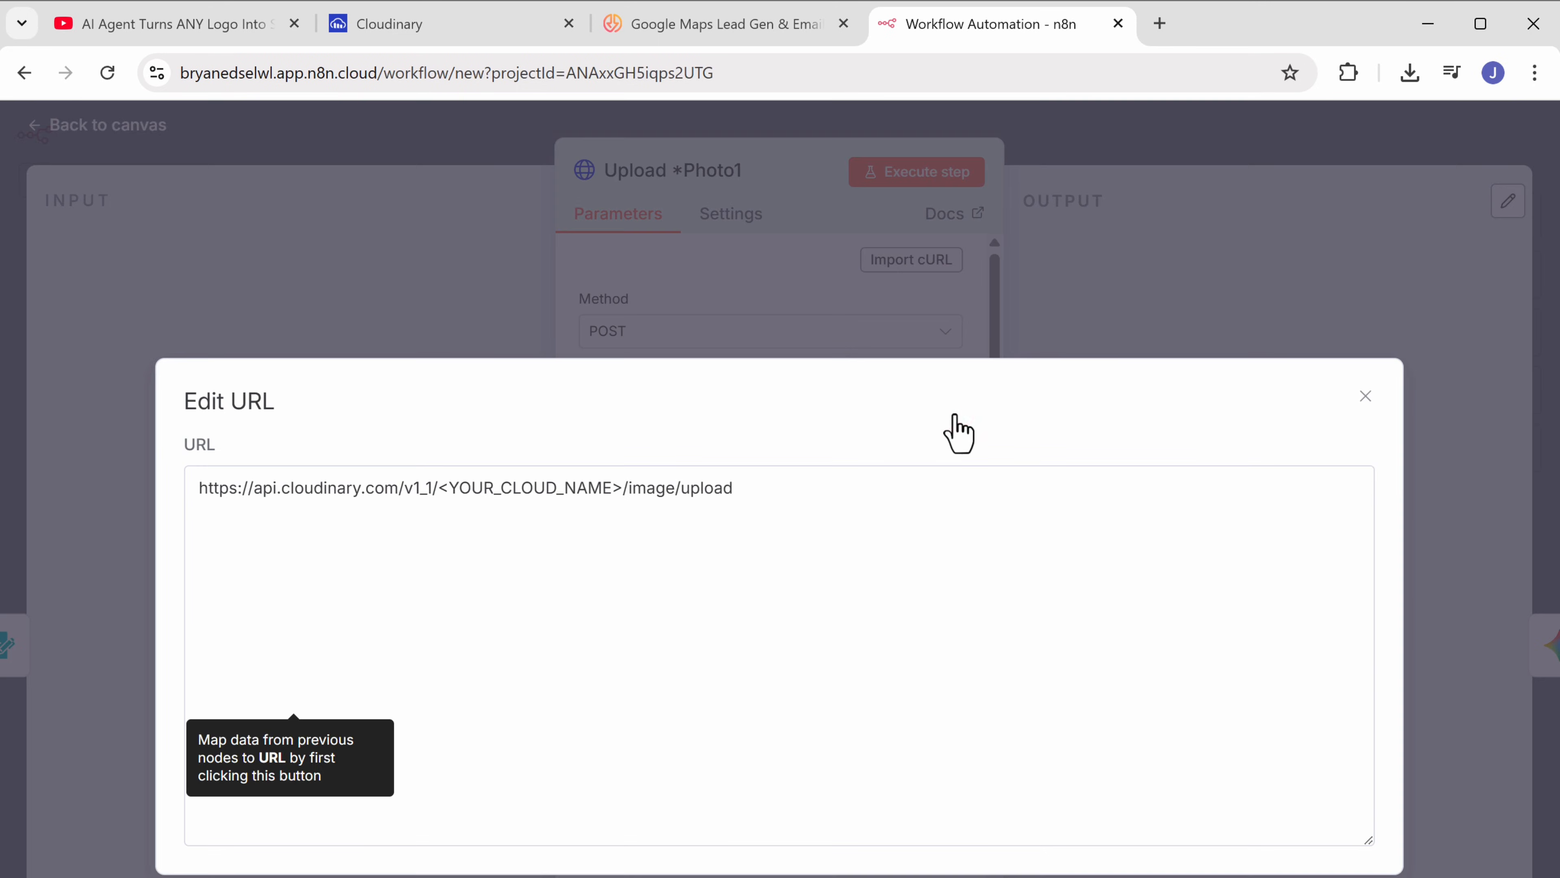
pyautogui.moveTo(437, 489); pyautogui.dragTo(518, 488)
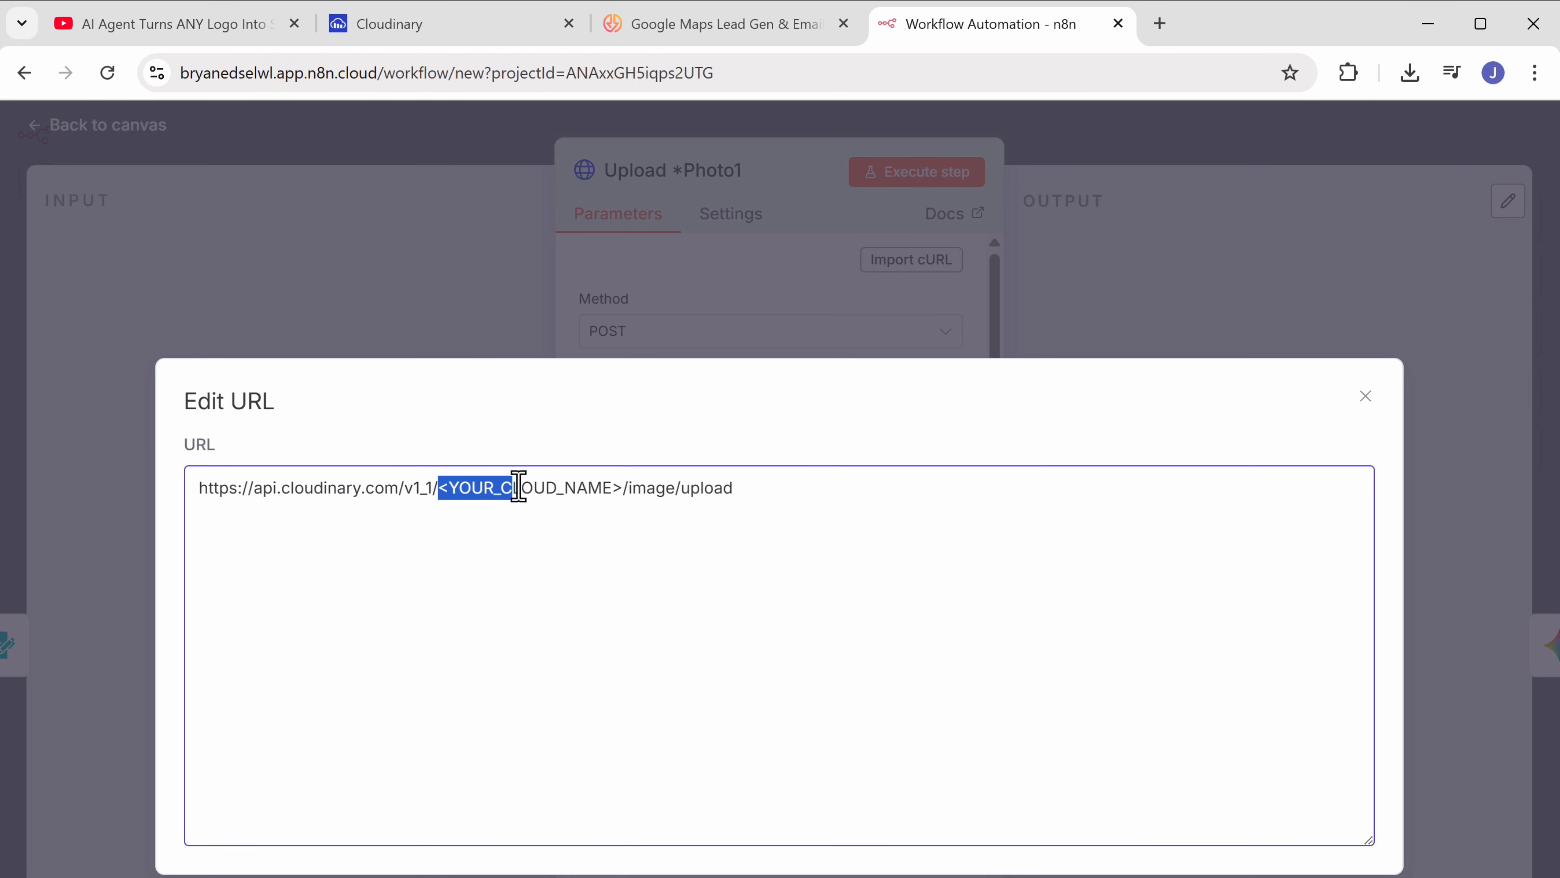
pyautogui.rightClick(620, 489)
pyautogui.click(662, 686)
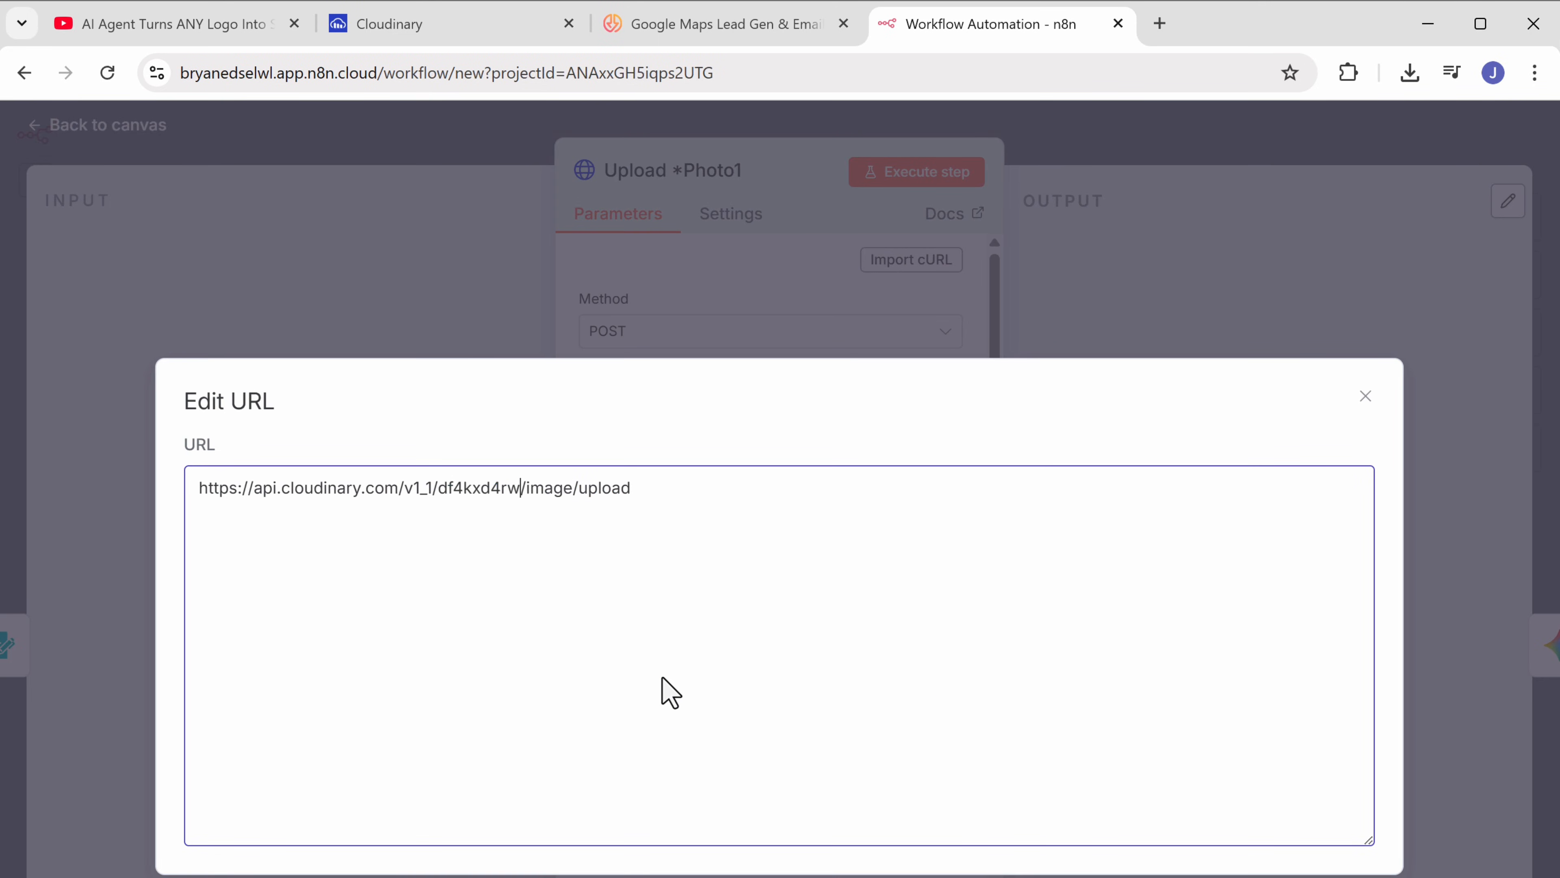
pyautogui.click(1364, 397)
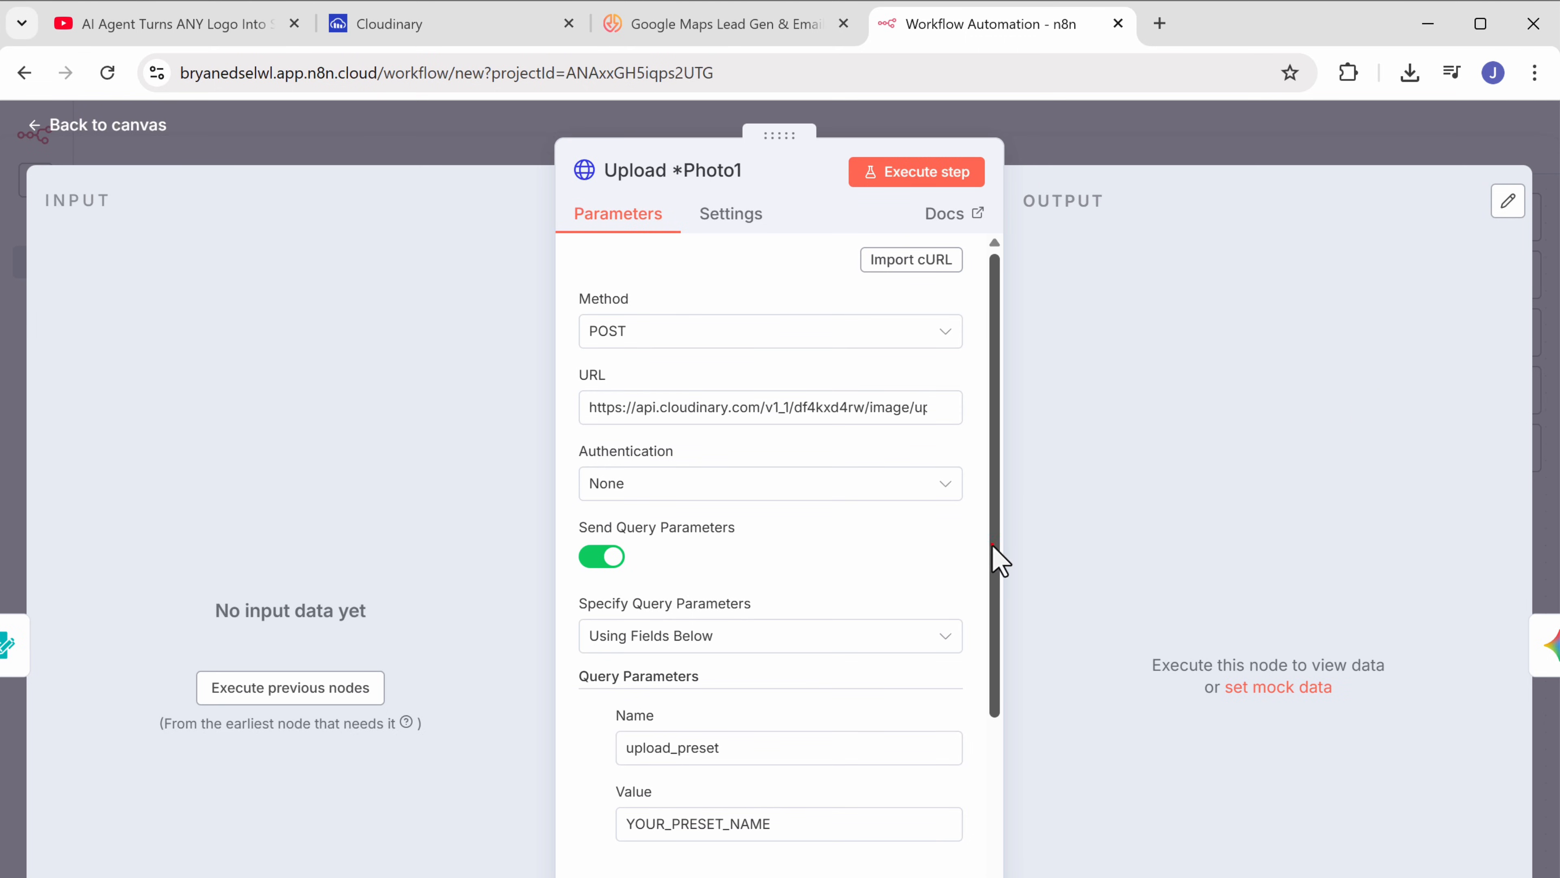
# Step: Switch to Cloudinary and create a folder named "Image Upload" in the Media Library's Home folder
pyautogui.moveTo(993, 558); pyautogui.dragTo(1004, 664)
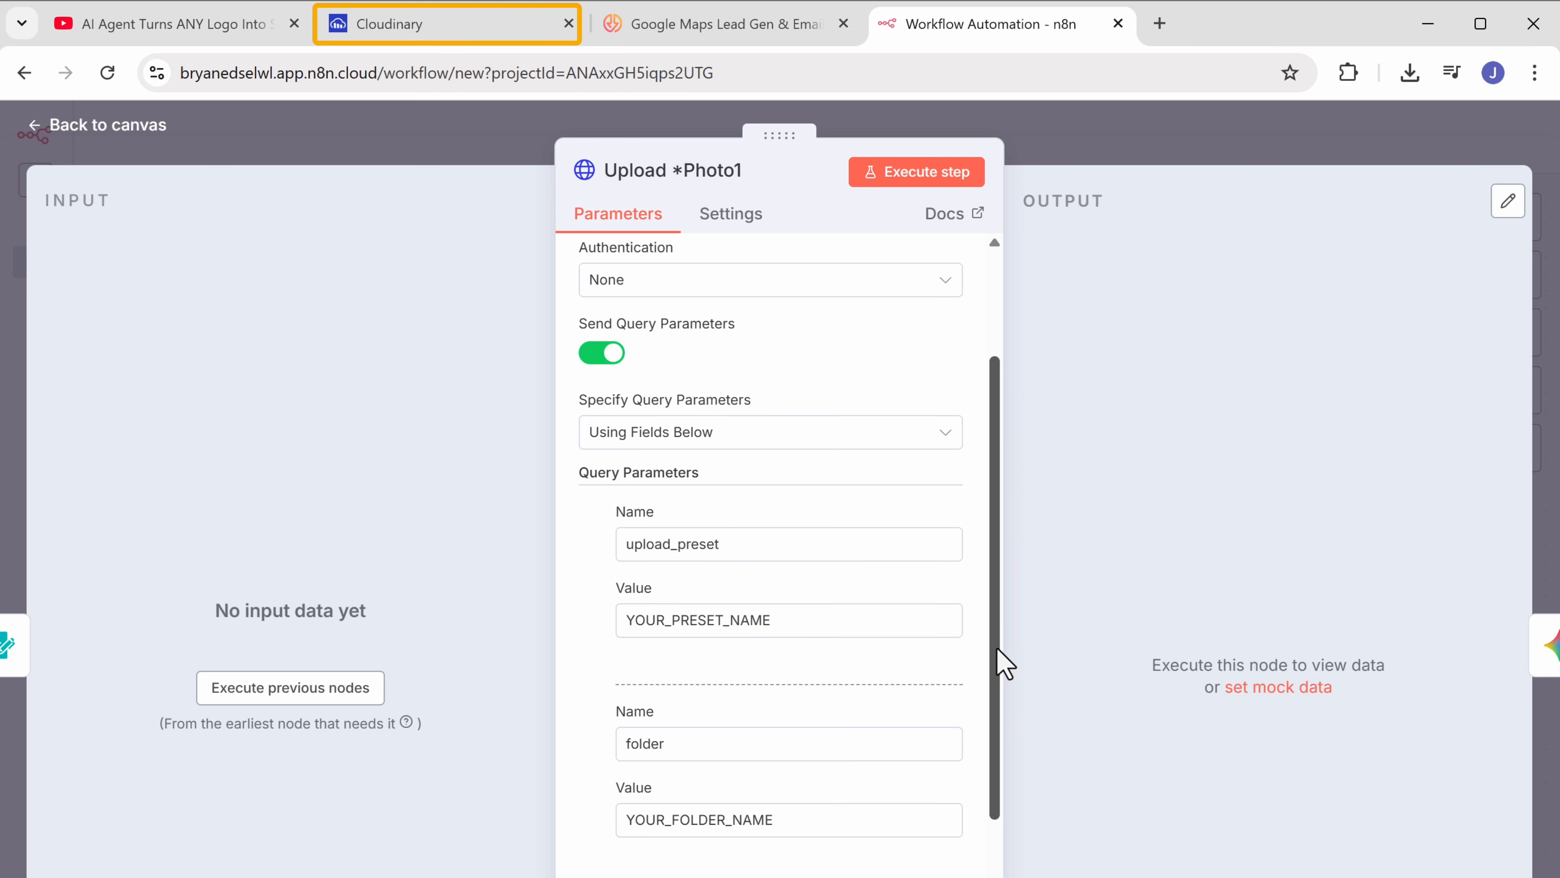
pyautogui.click(402, 32)
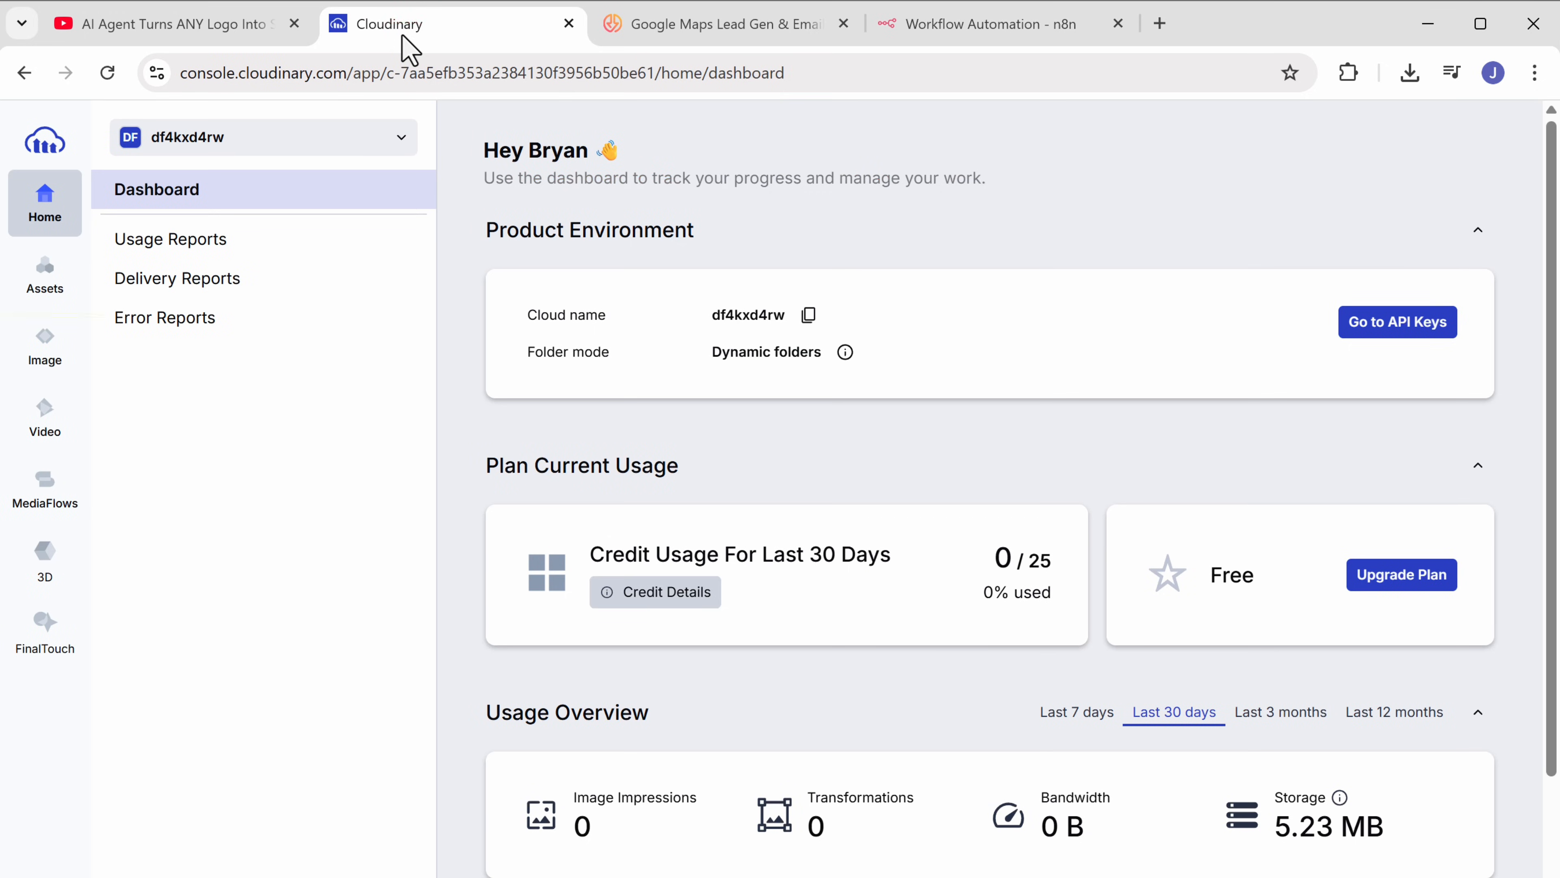
pyautogui.click(45, 300)
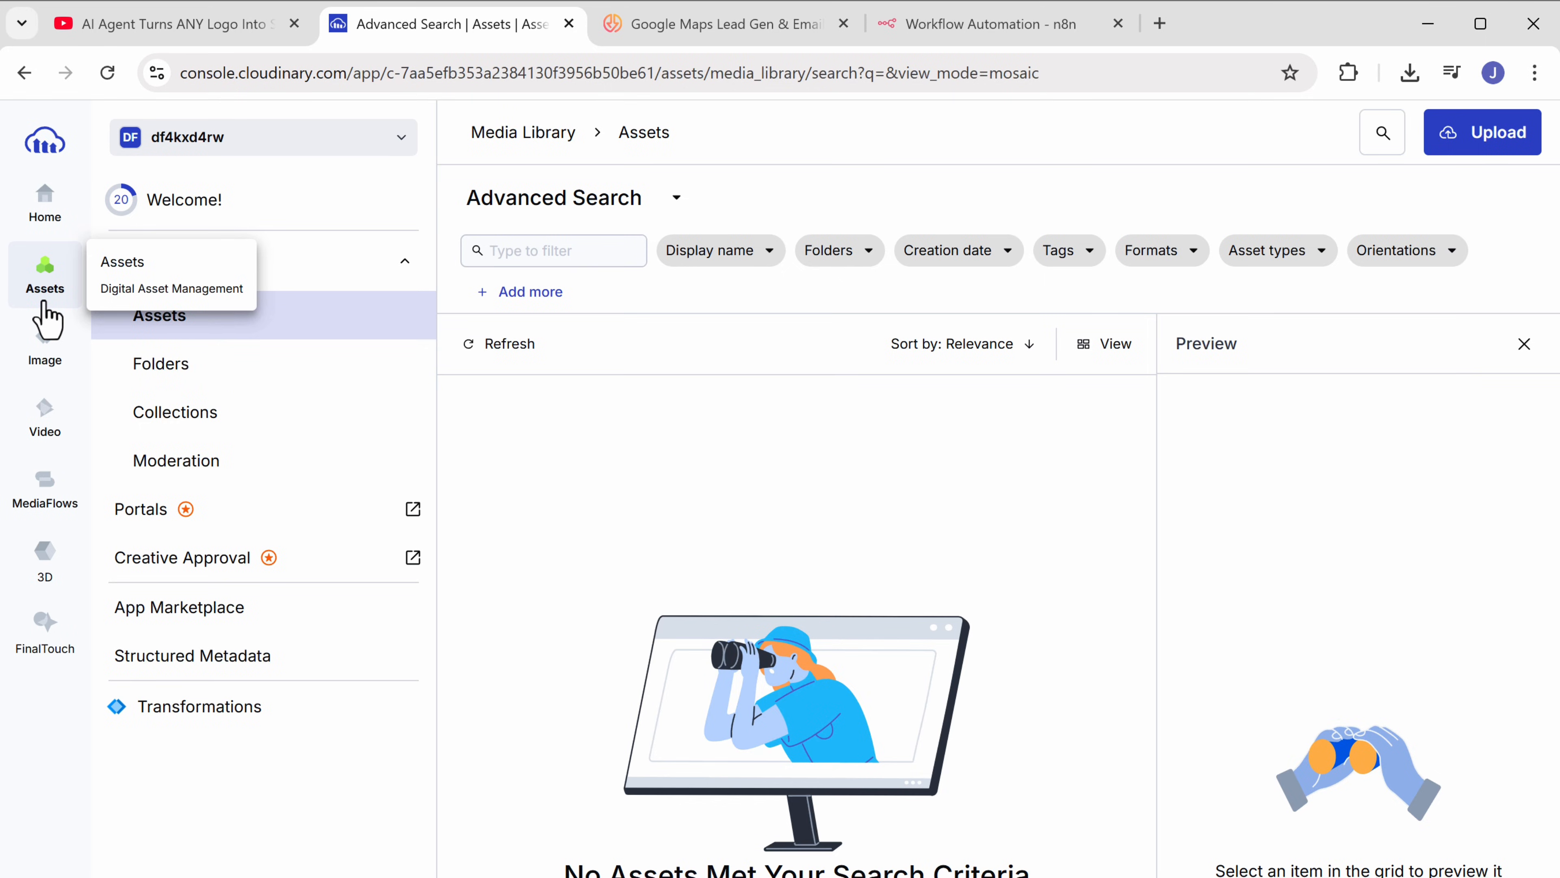
pyautogui.click(157, 380)
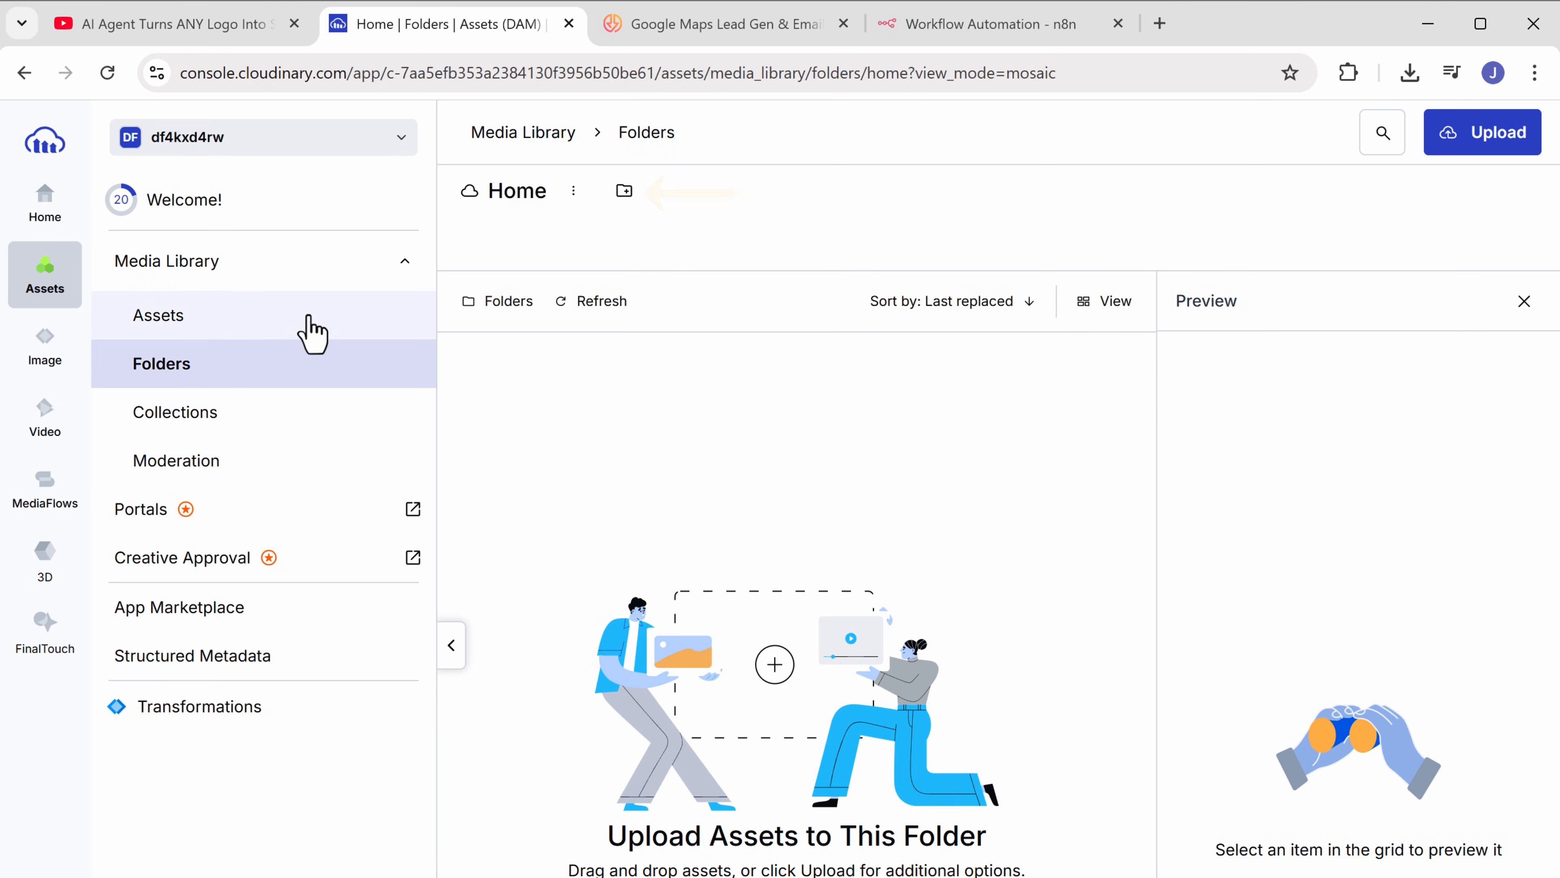
pyautogui.click(624, 191)
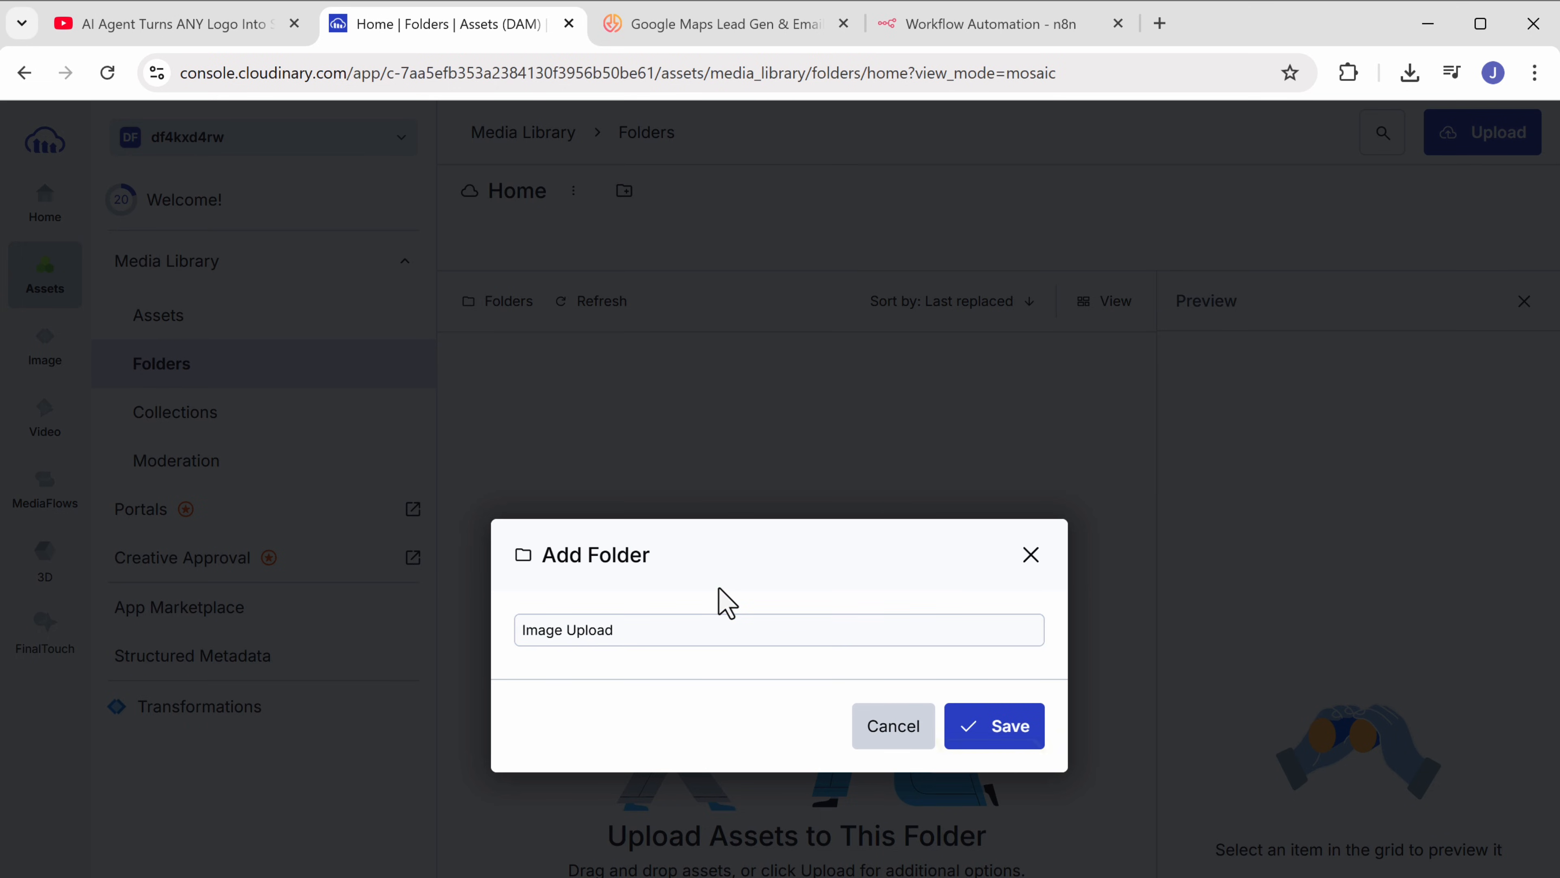
pyautogui.click(1007, 741)
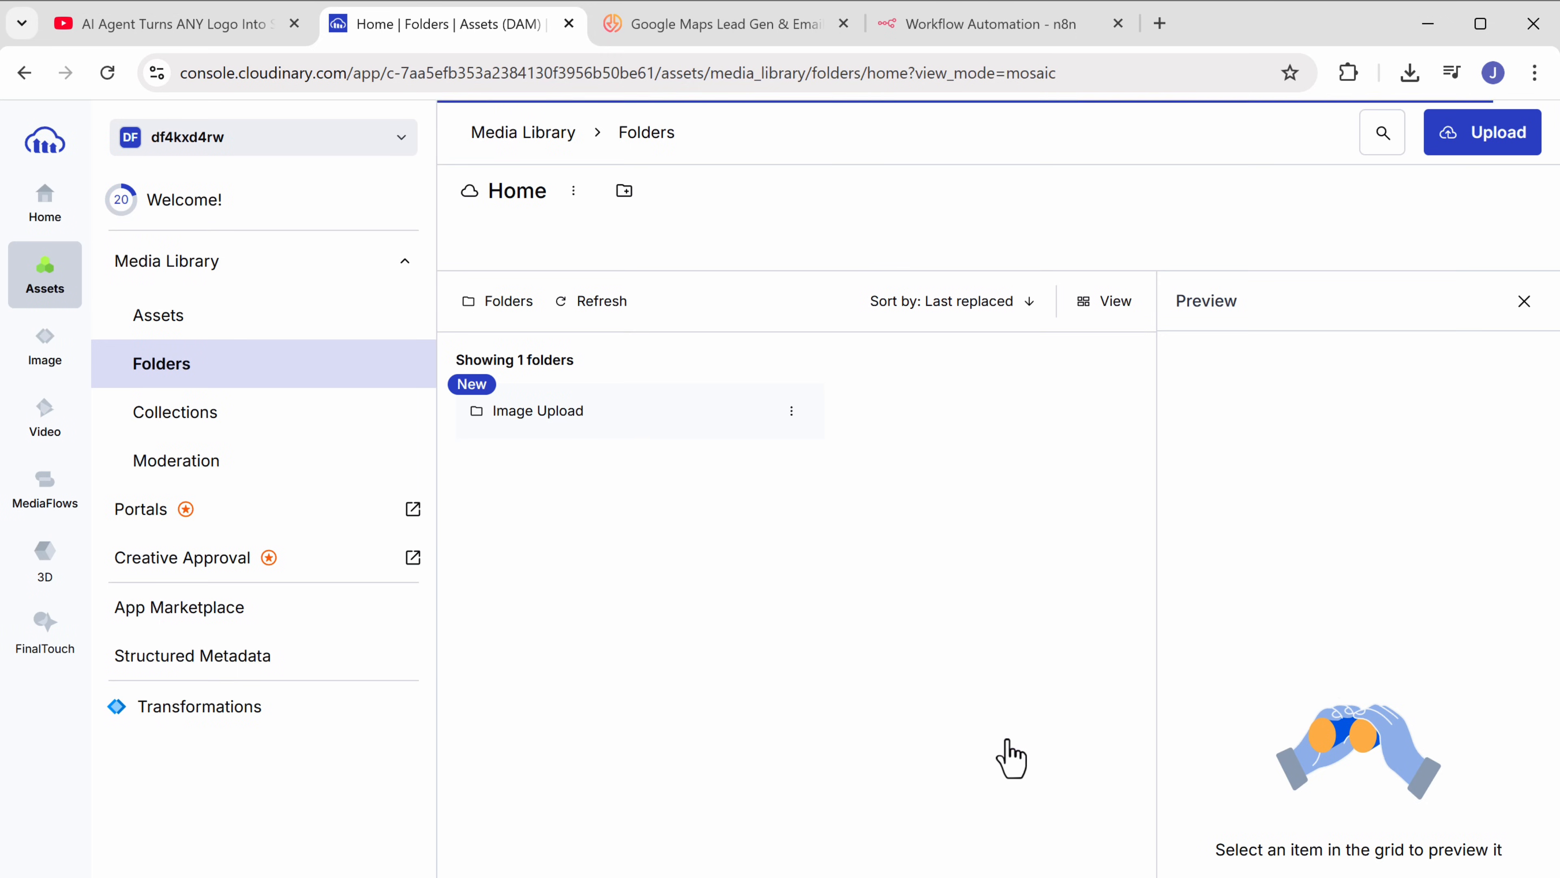
# Step: Copy the Image Upload folder's name and replace YOUR_FOLDER_NAME with it in the folder query parameter of n8n's Upload *Photo1 node
pyautogui.click(538, 426)
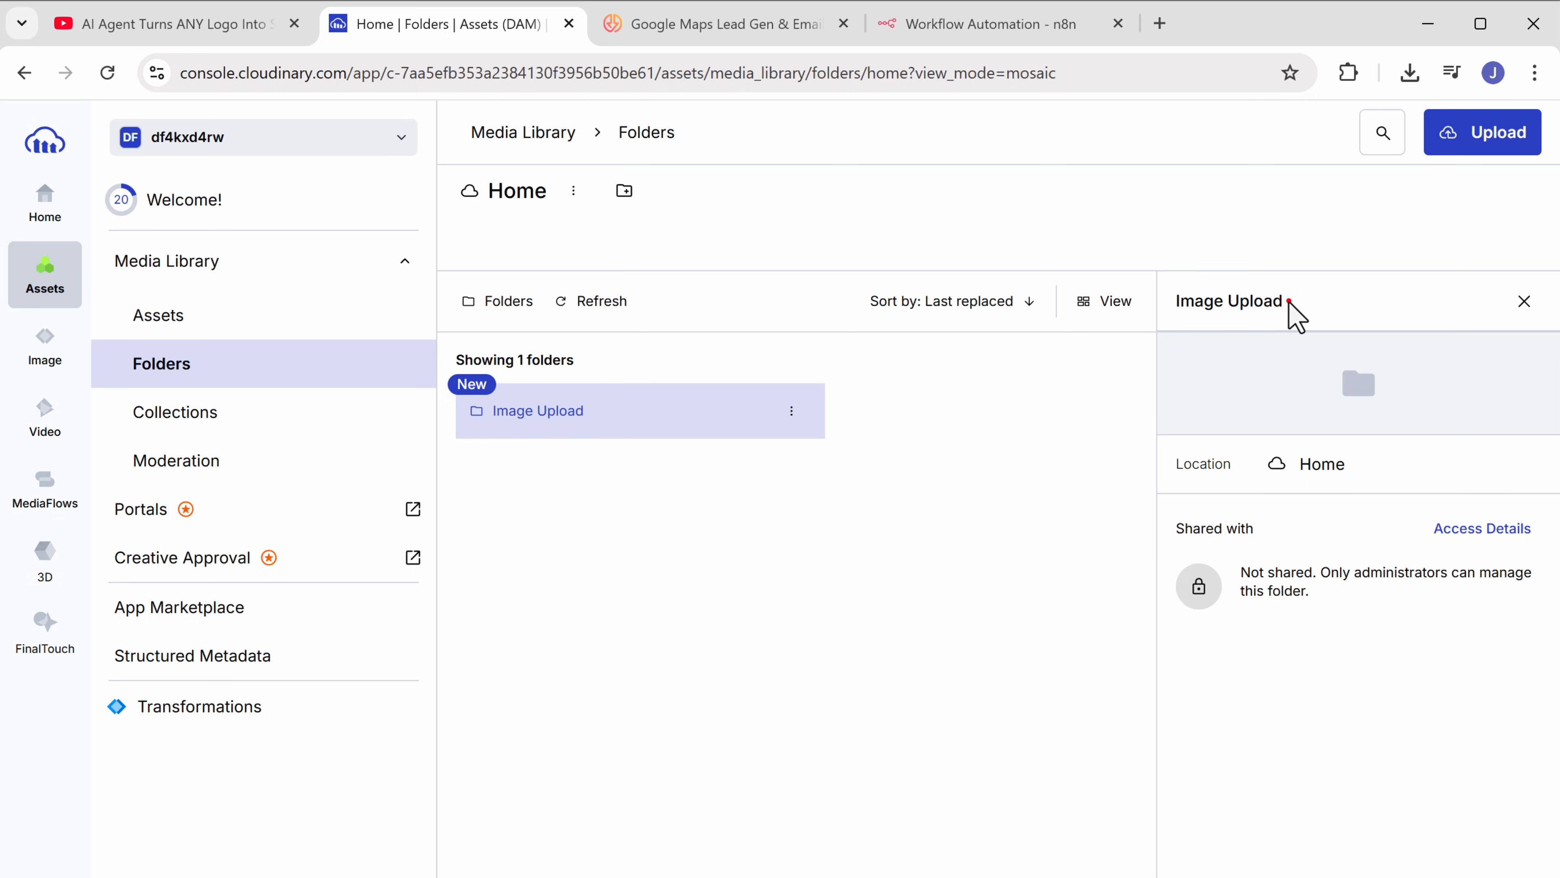
pyautogui.rightClick(1180, 305)
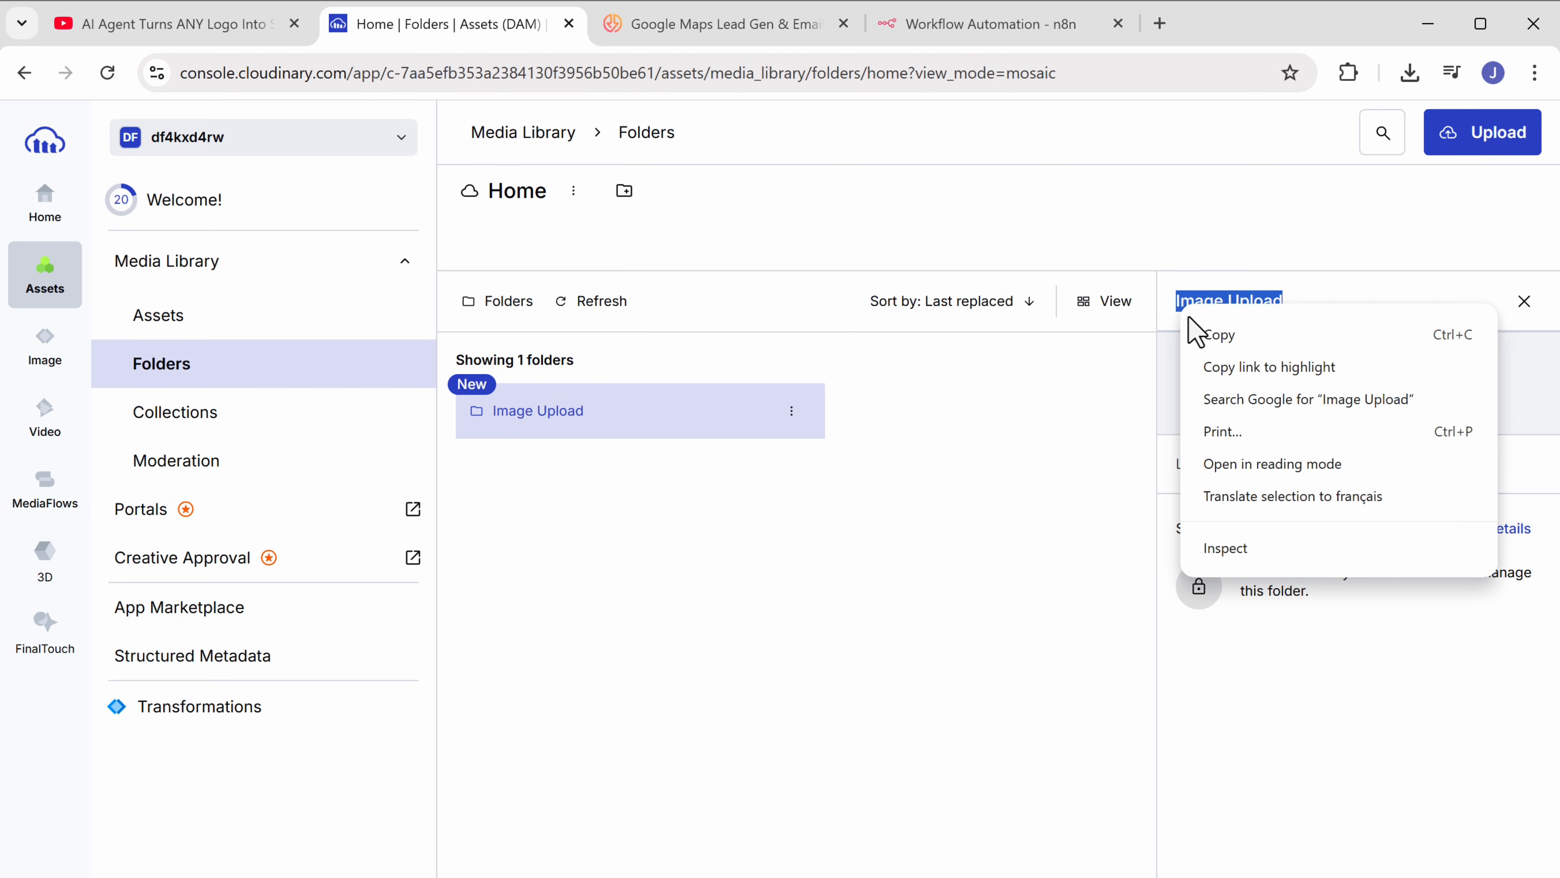
pyautogui.click(1210, 343)
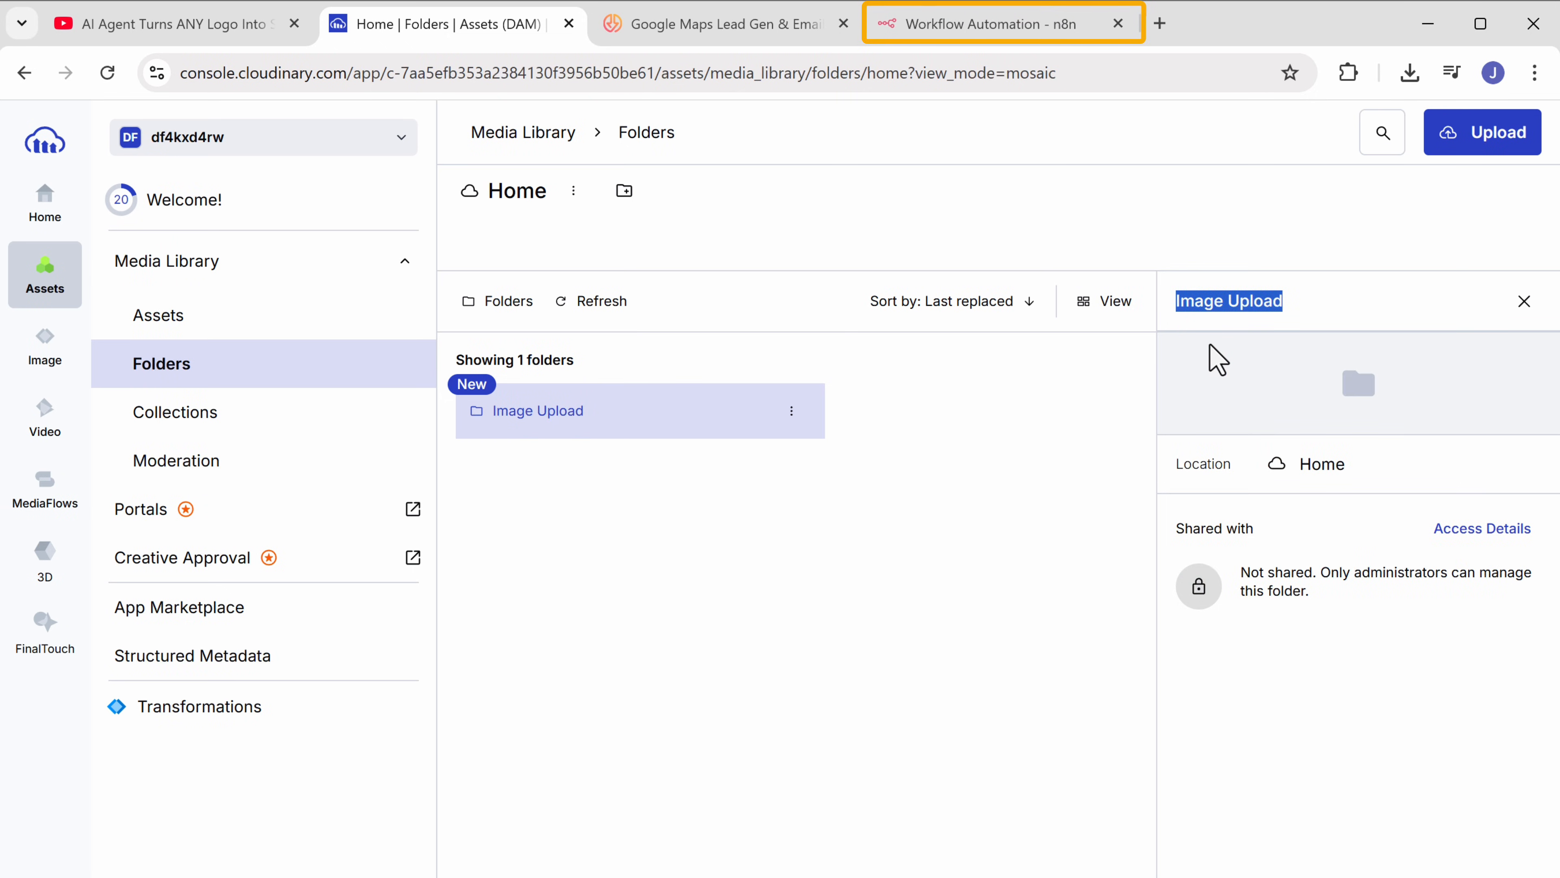
pyautogui.click(968, 35)
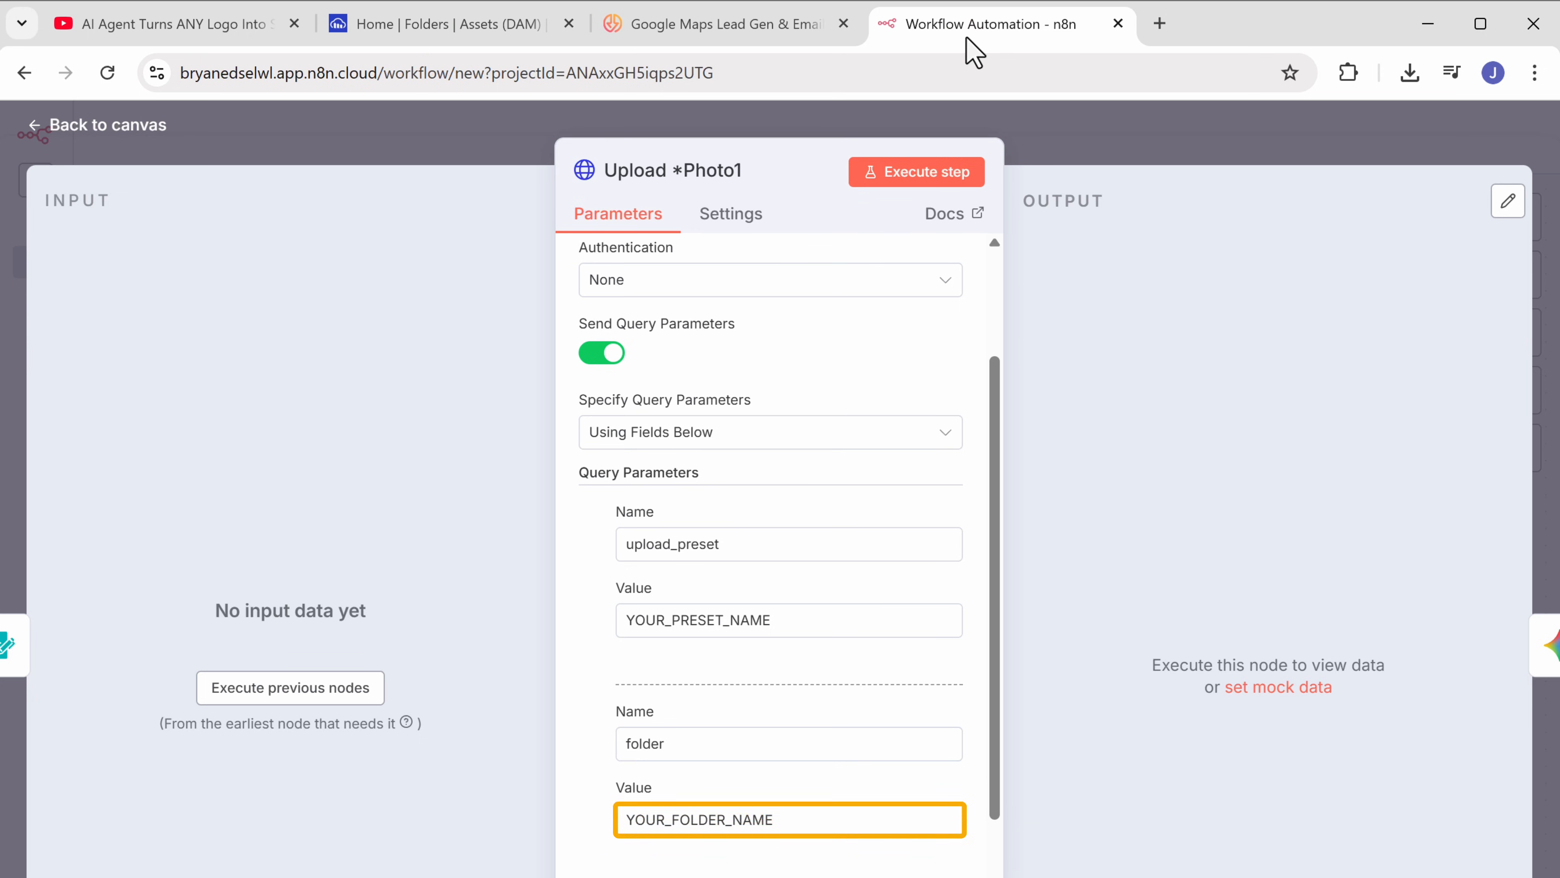
pyautogui.moveTo(784, 822); pyautogui.dragTo(624, 819)
pyautogui.rightClick(624, 819)
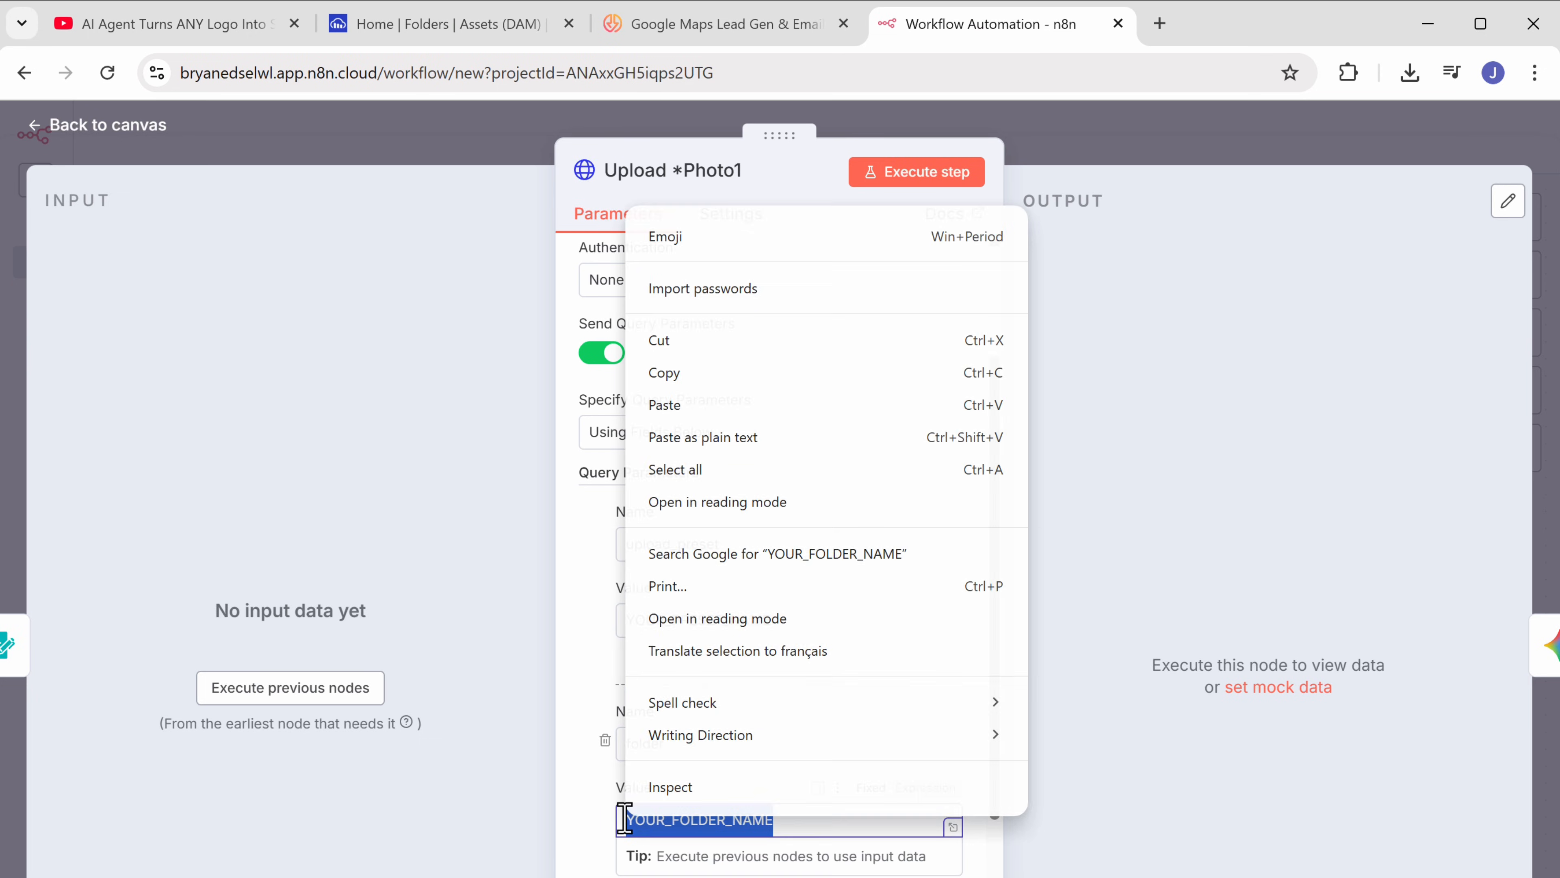
pyautogui.click(680, 413)
pyautogui.click(1070, 424)
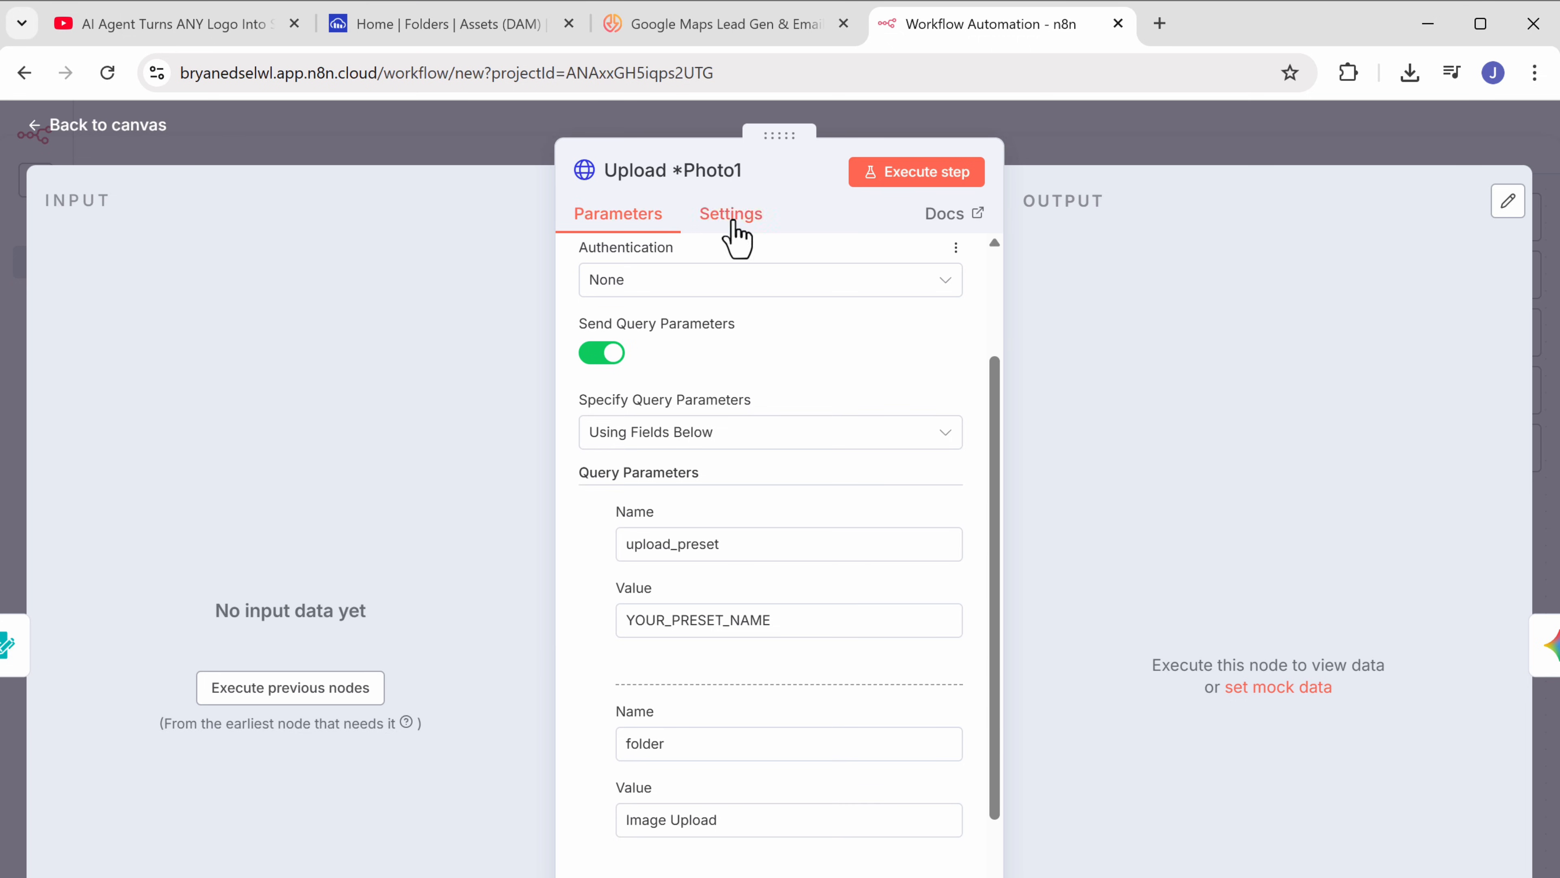
# Step: Switch to Cloudinary and start a new upload preset named "Upload Image" in the product environment's upload settings
pyautogui.click(429, 32)
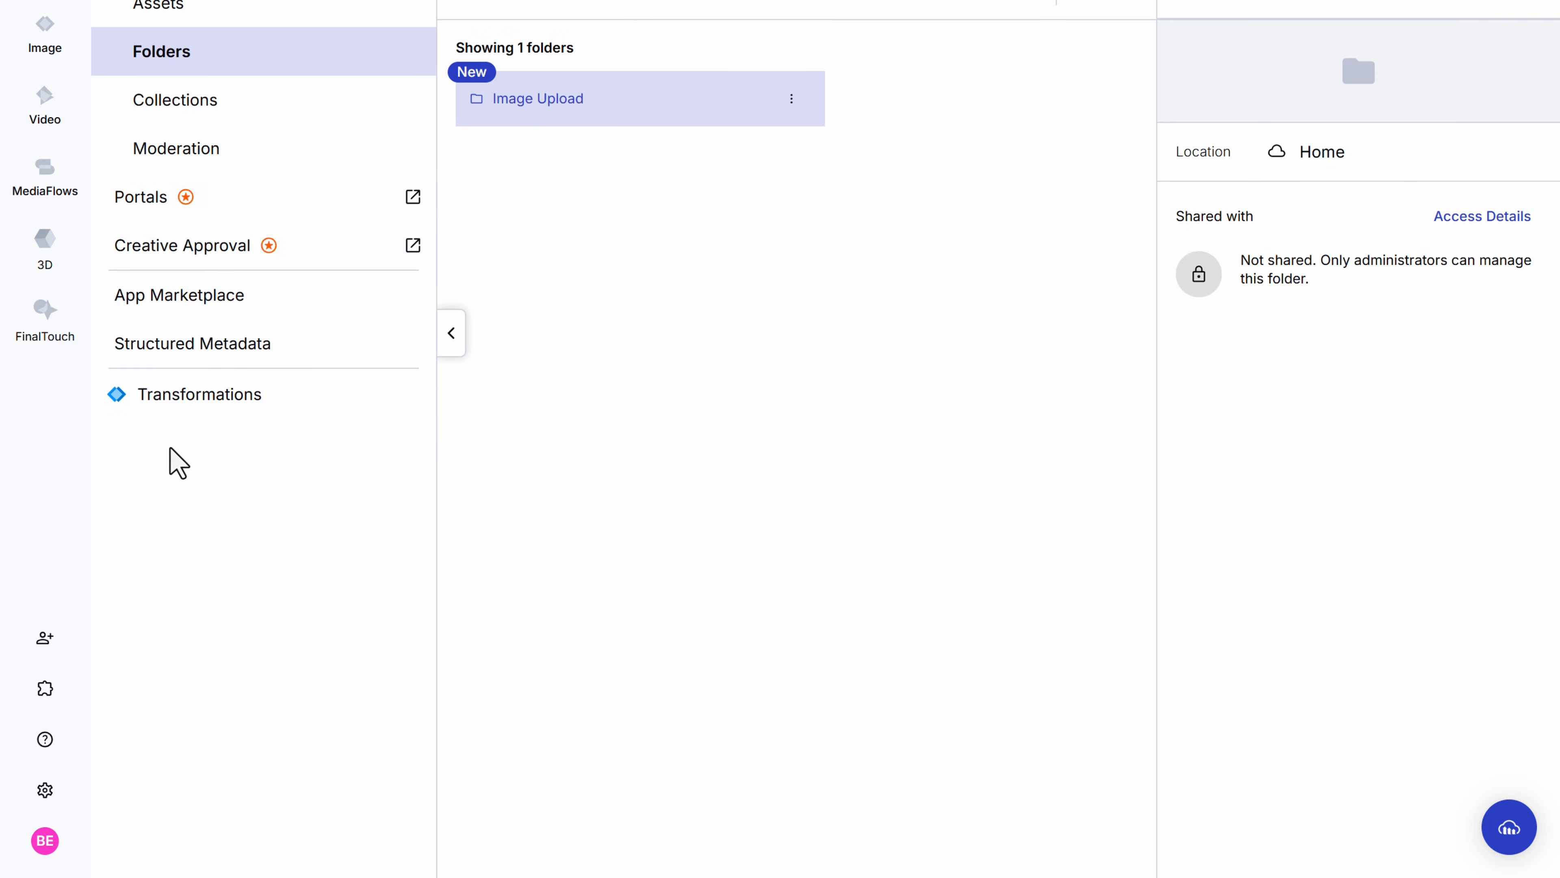
pyautogui.click(46, 792)
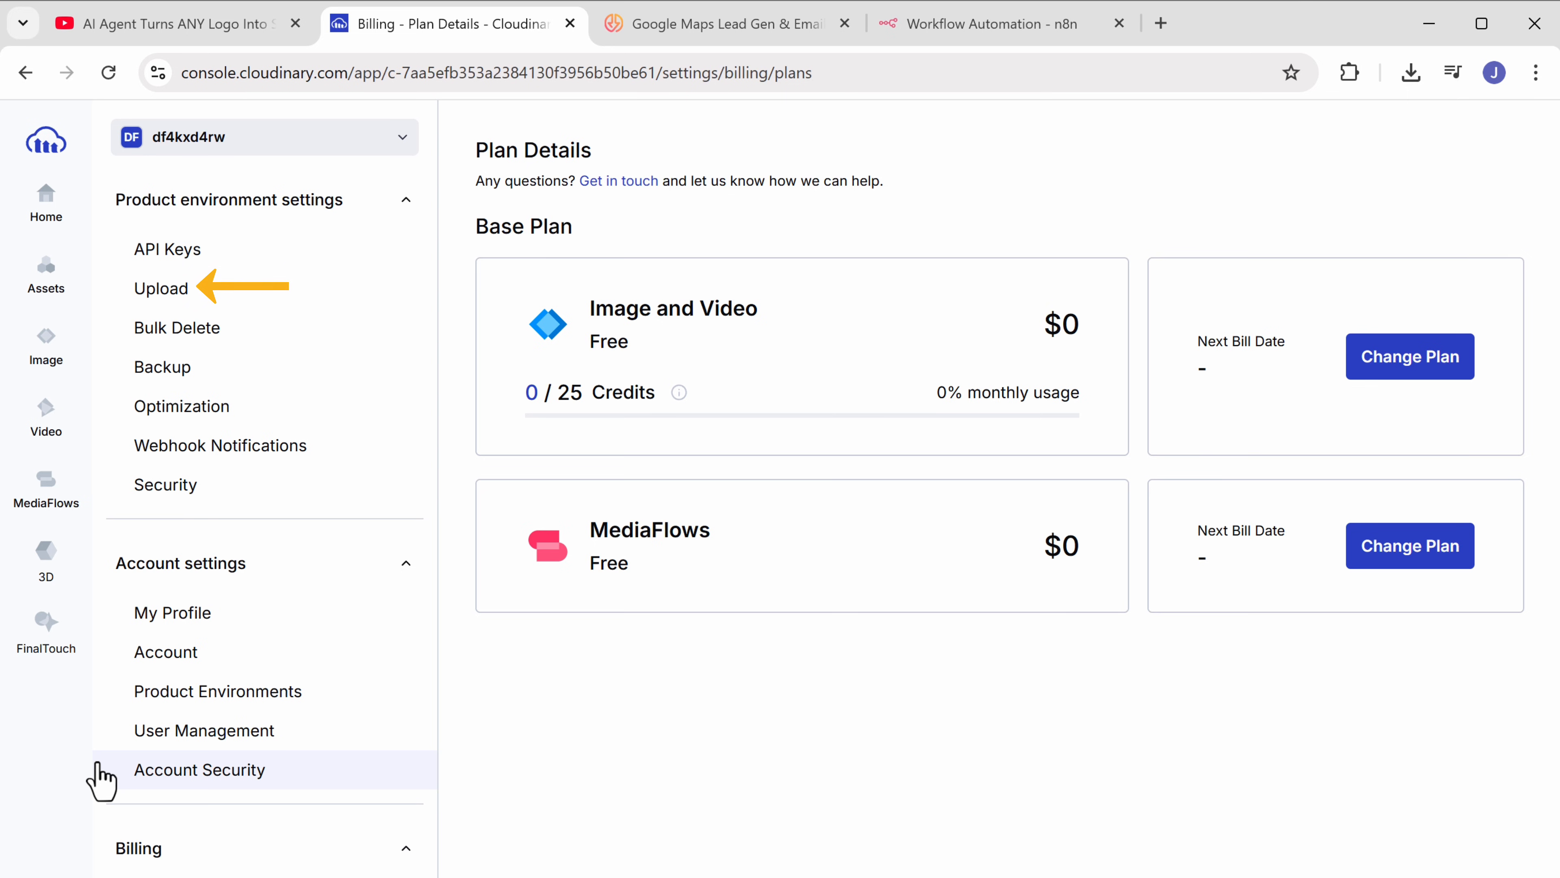
pyautogui.click(161, 289)
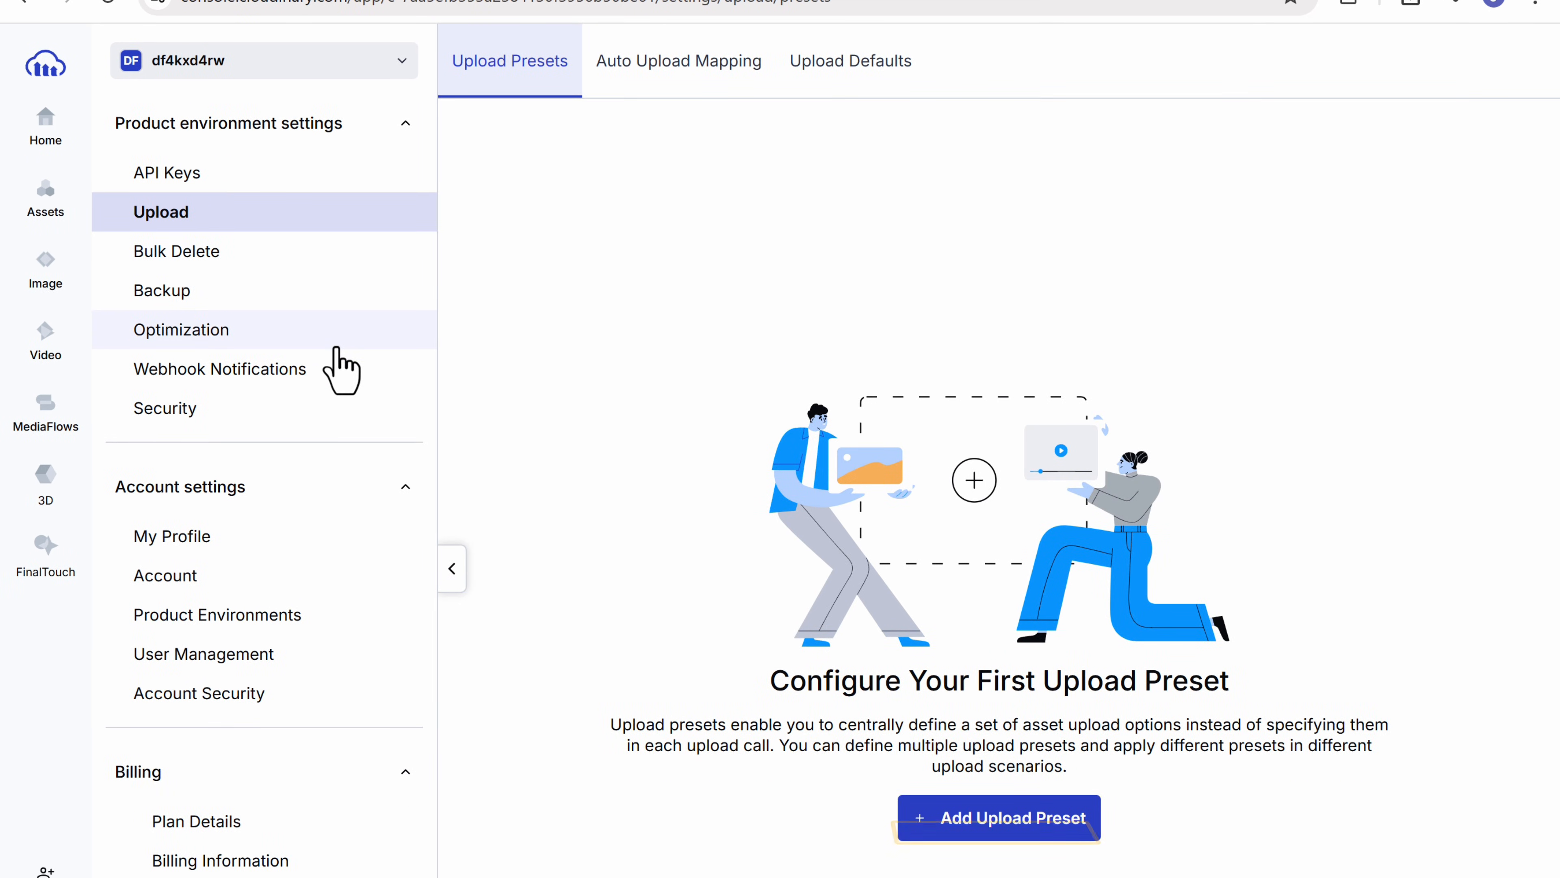
pyautogui.click(997, 819)
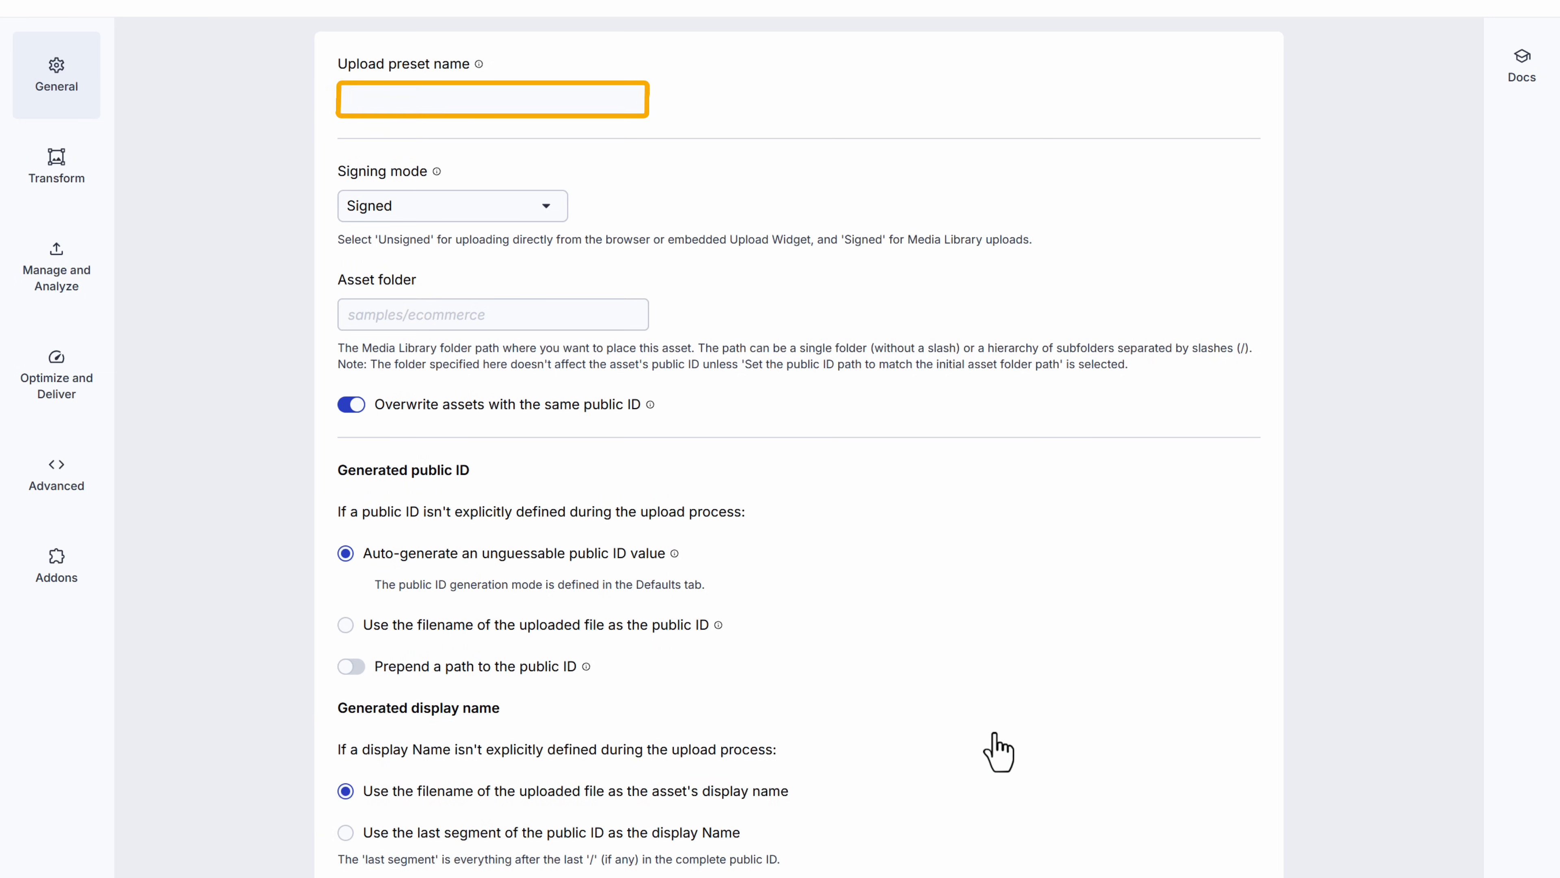
pyautogui.click(562, 97)
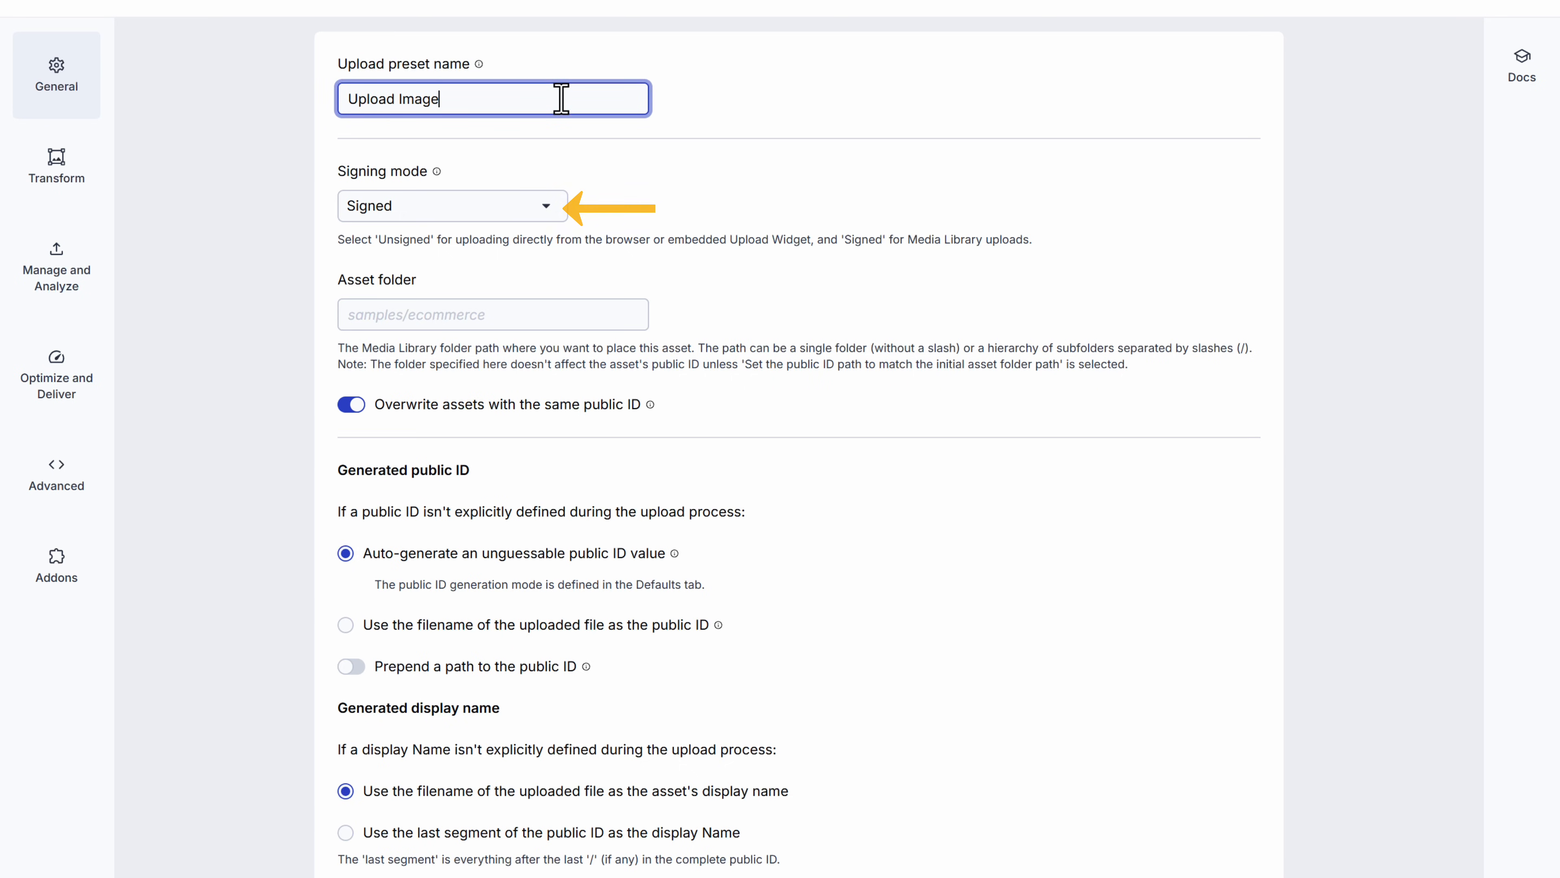
pyautogui.click(686, 96)
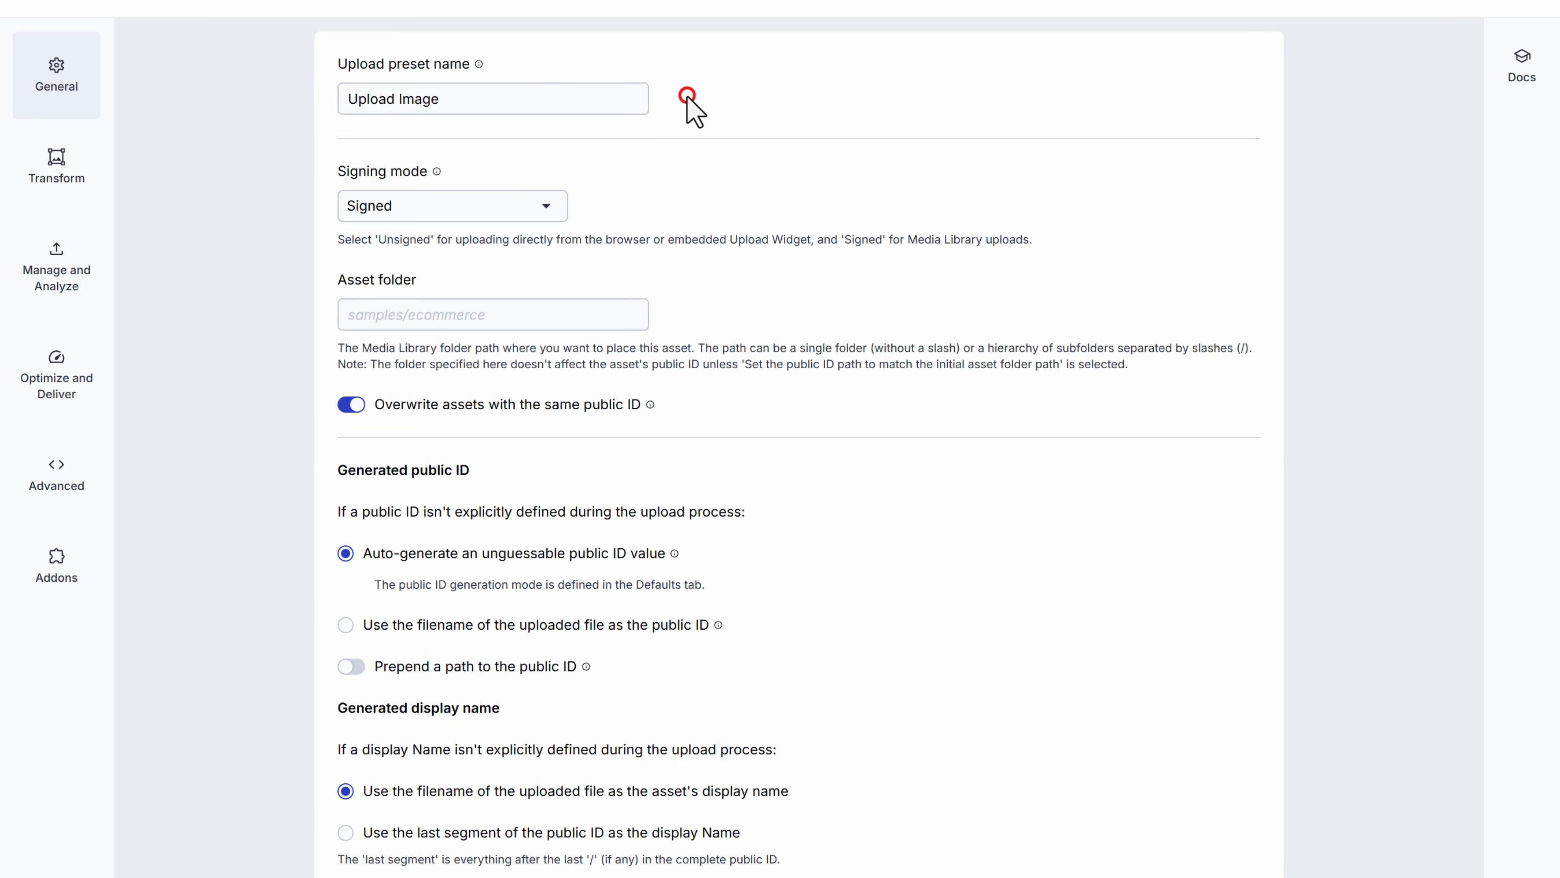
# Step: Set the preset's signing mode to Unsigned and its asset folder to "Image Upload", and save the preset
pyautogui.click(546, 210)
pyautogui.click(383, 289)
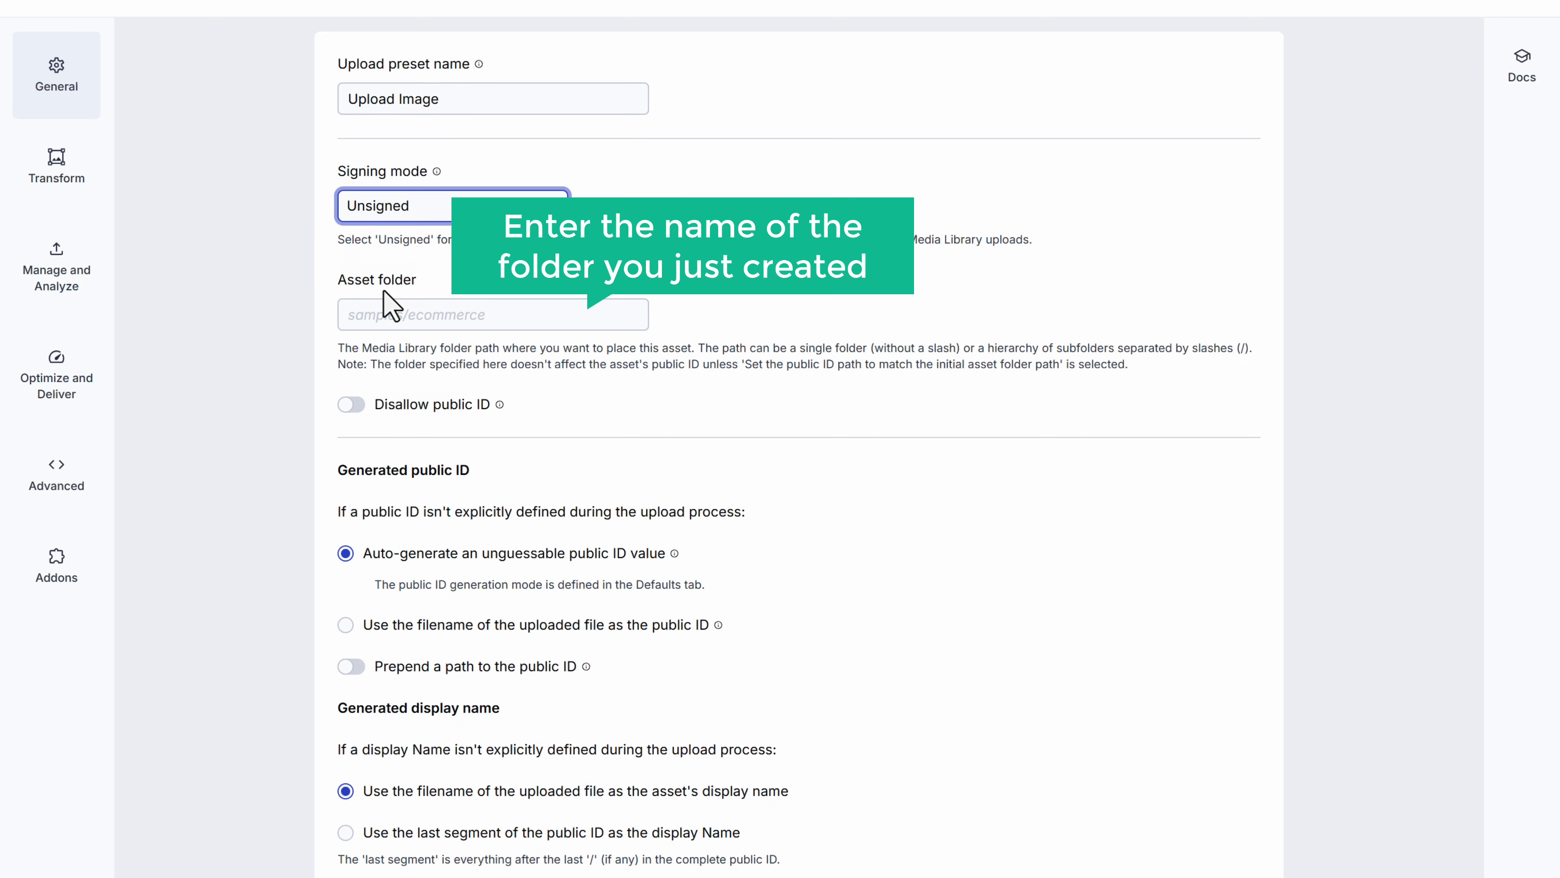
pyautogui.click(505, 315)
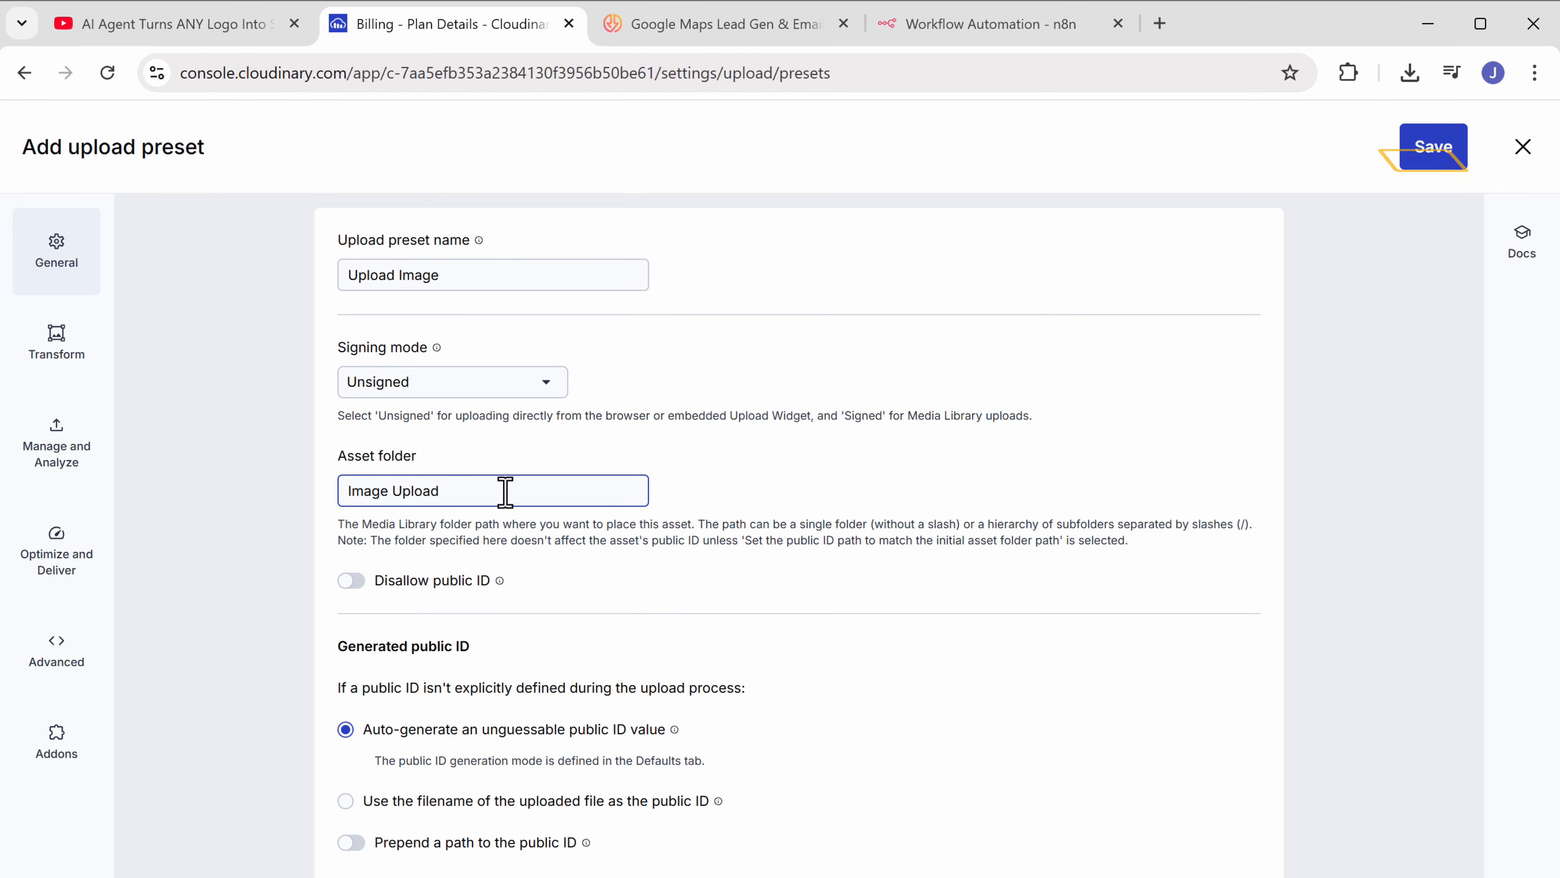
pyautogui.click(840, 387)
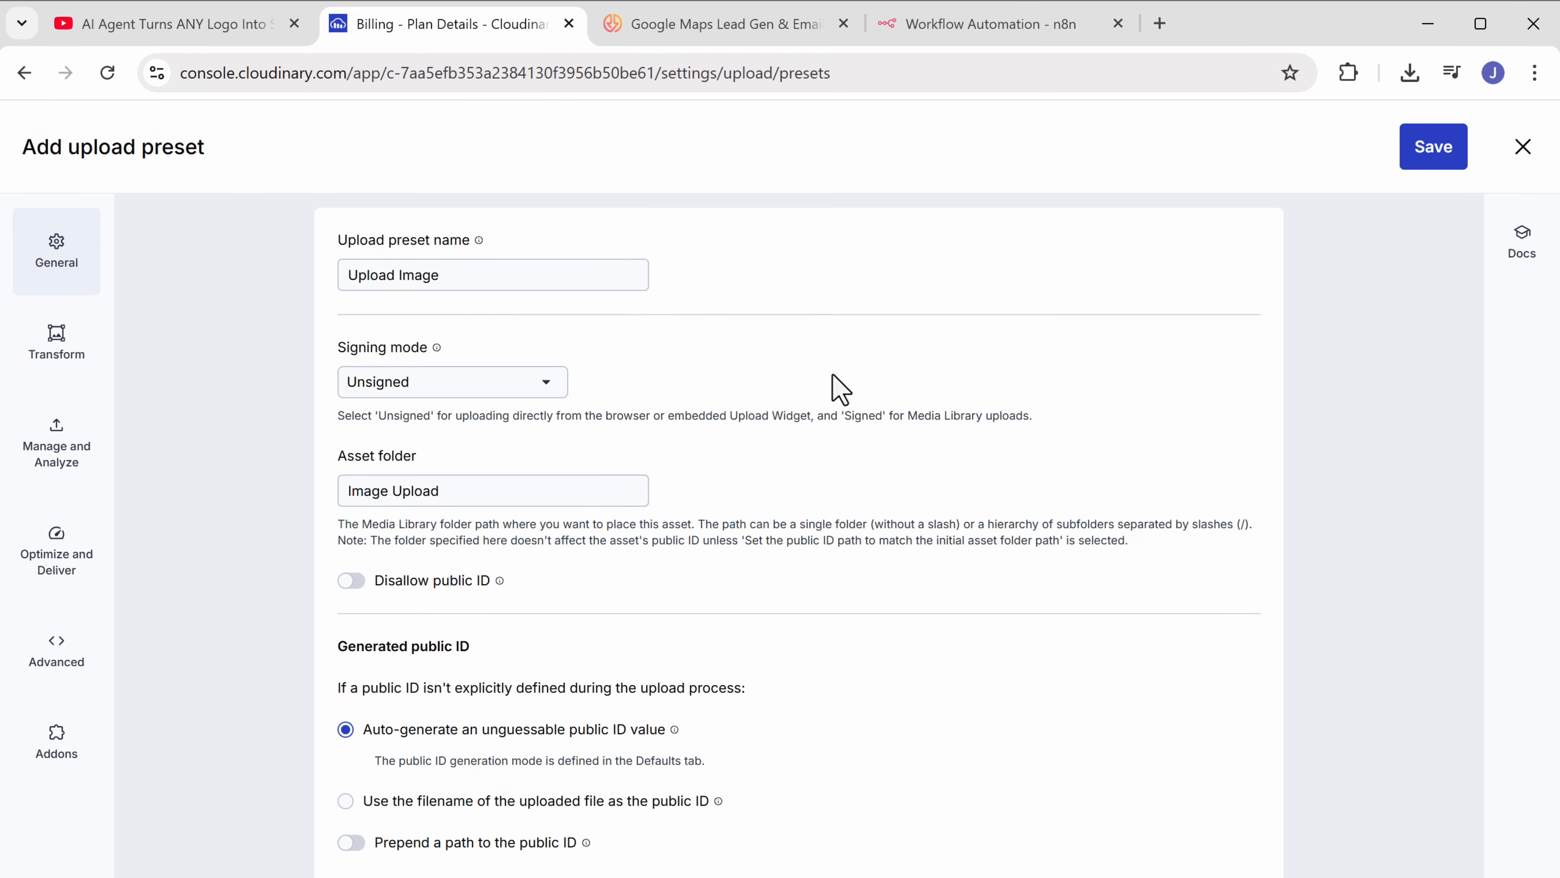
pyautogui.click(1434, 149)
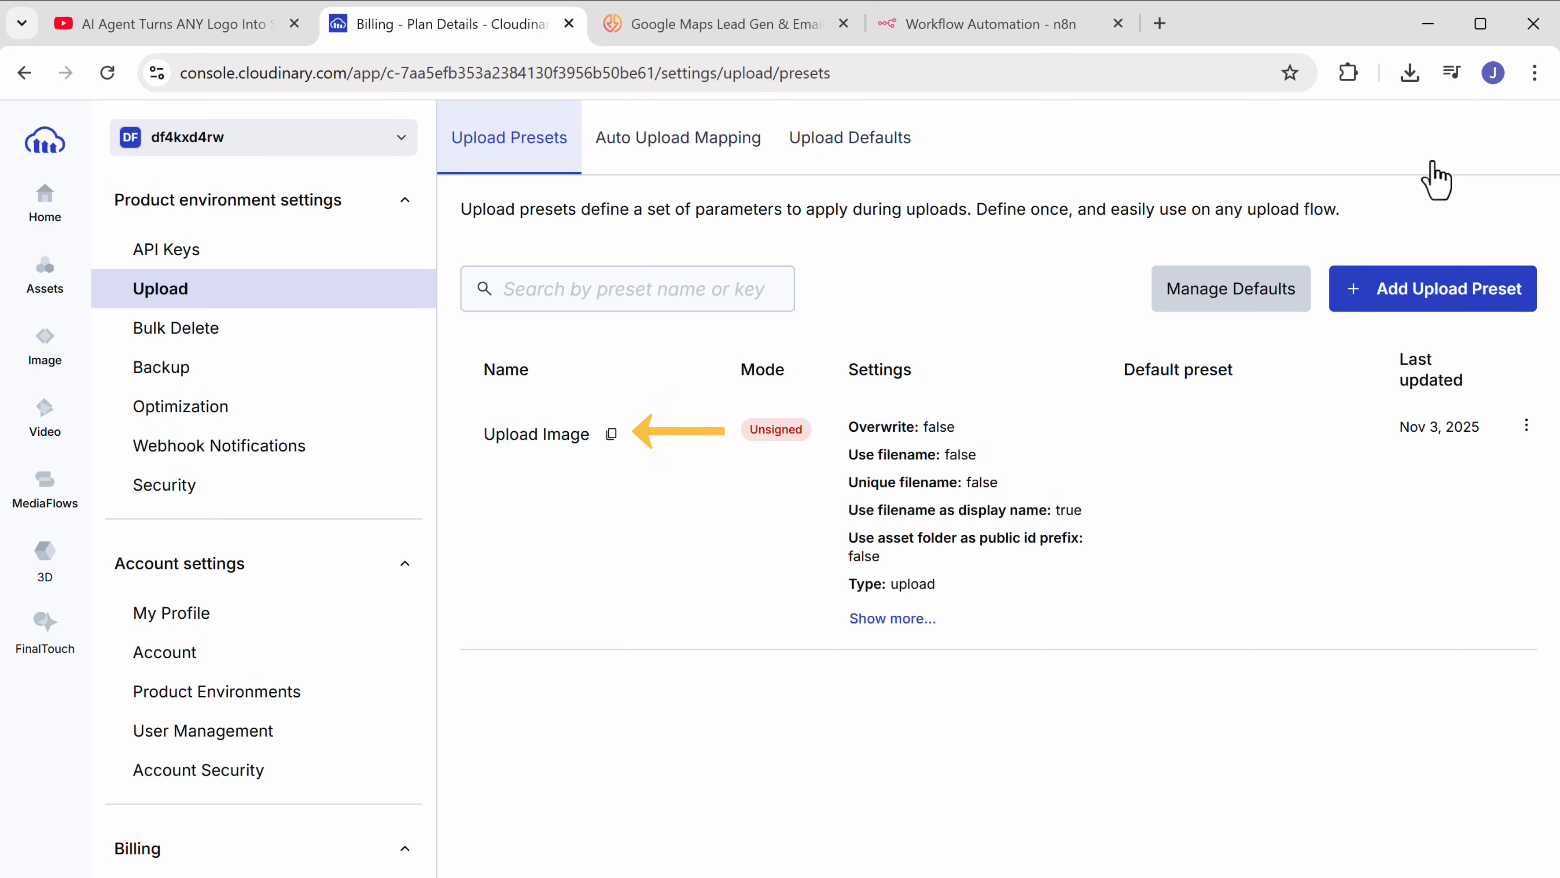
# Step: Copy the Upload Image preset's name and replace YOUR_PRESET_NAME with it in the upload_preset query parameter of n8n's Upload *Photo1 node
pyautogui.click(612, 436)
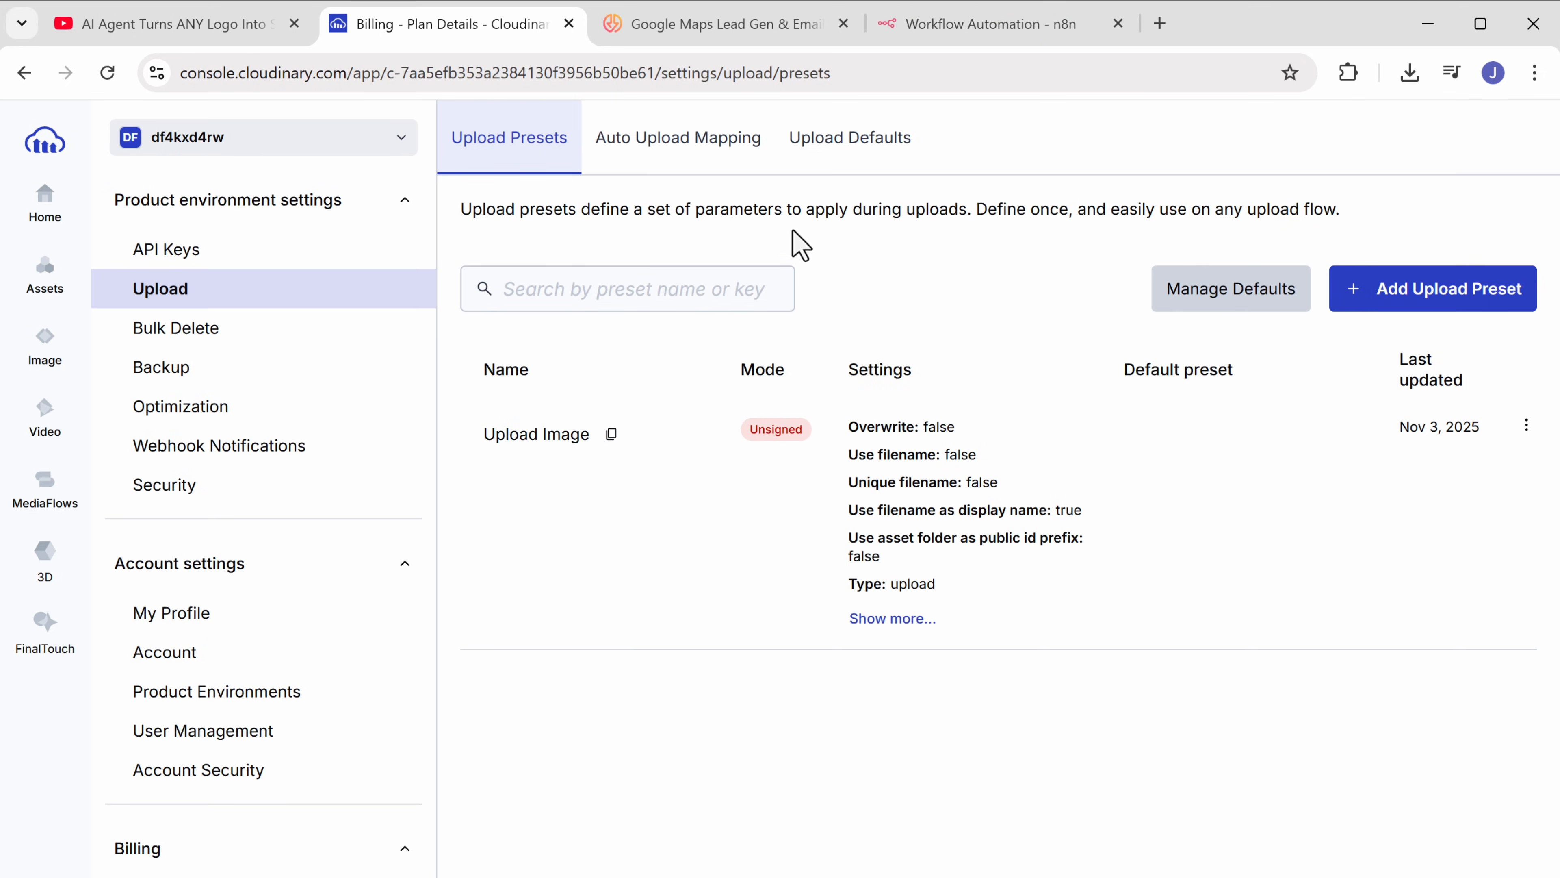
pyautogui.click(961, 49)
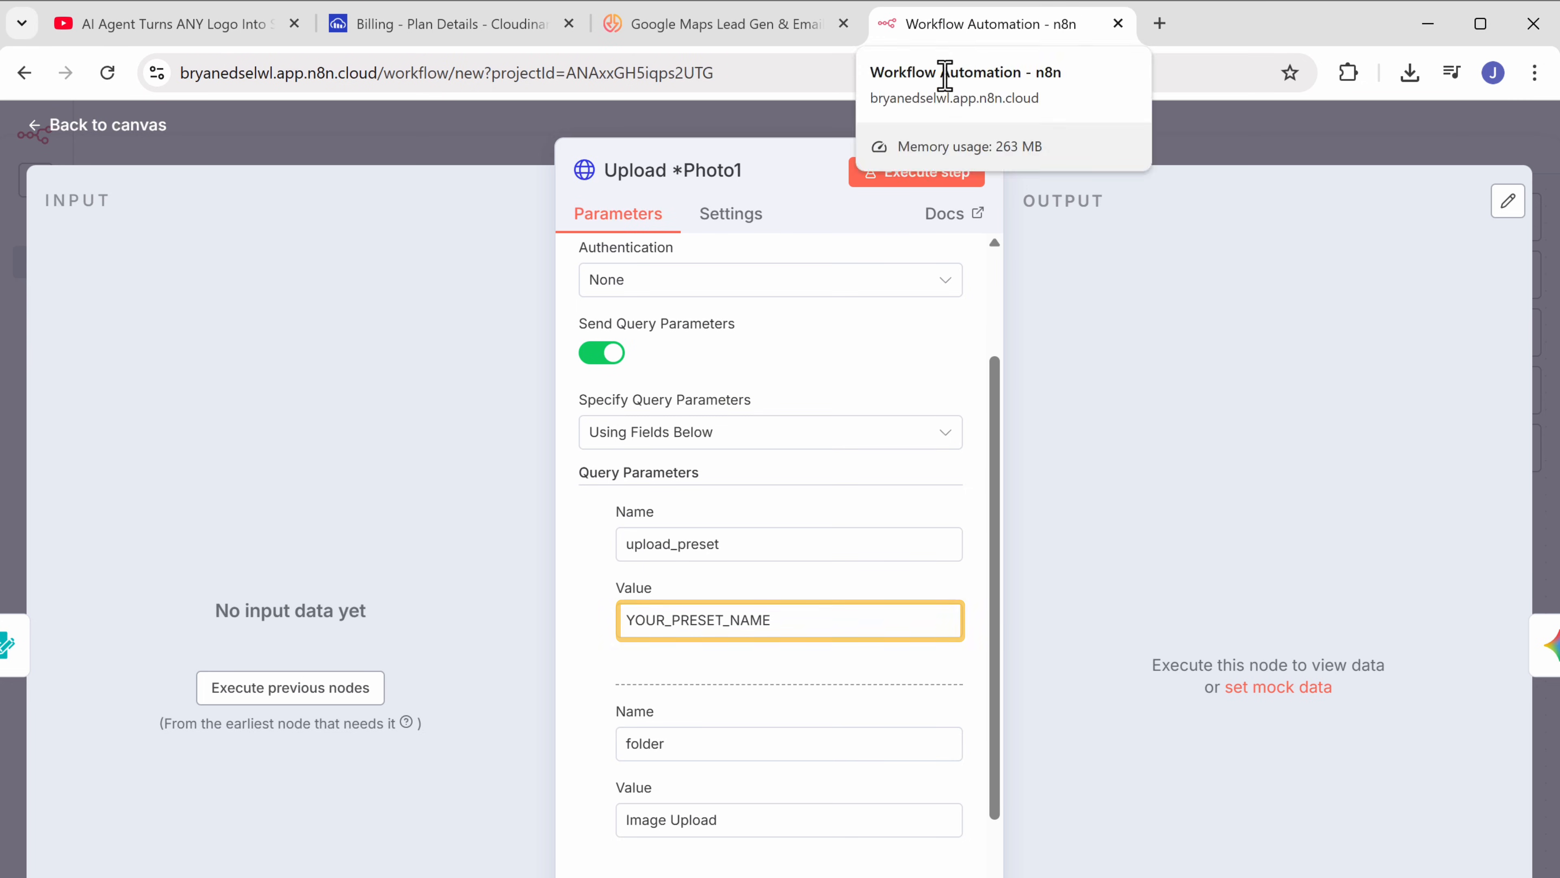
pyautogui.moveTo(787, 622); pyautogui.dragTo(691, 619)
pyautogui.rightClick(626, 615)
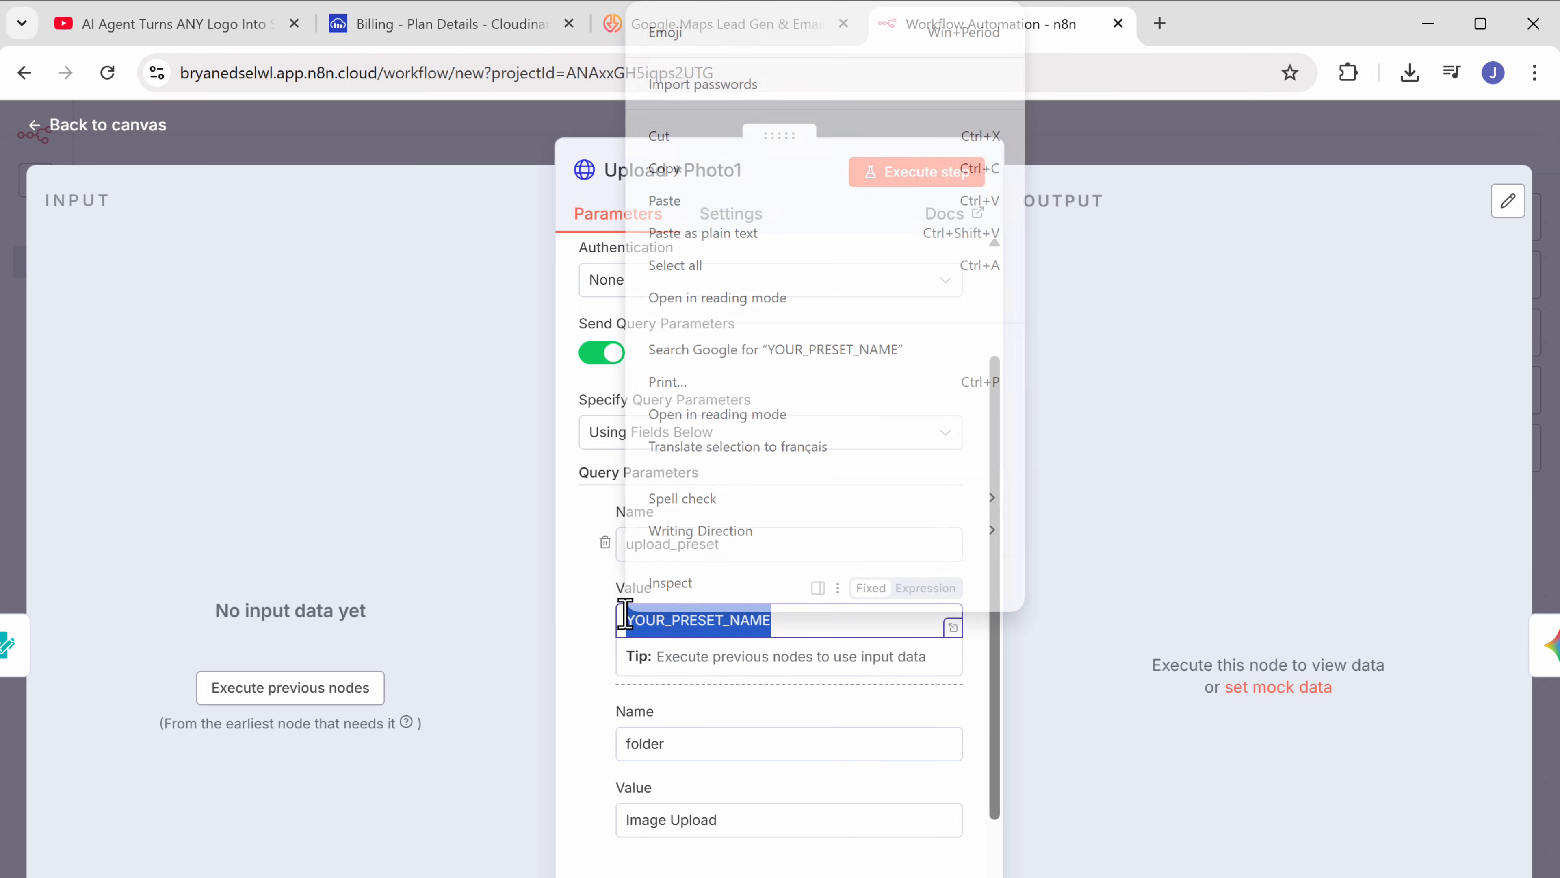
pyautogui.click(686, 229)
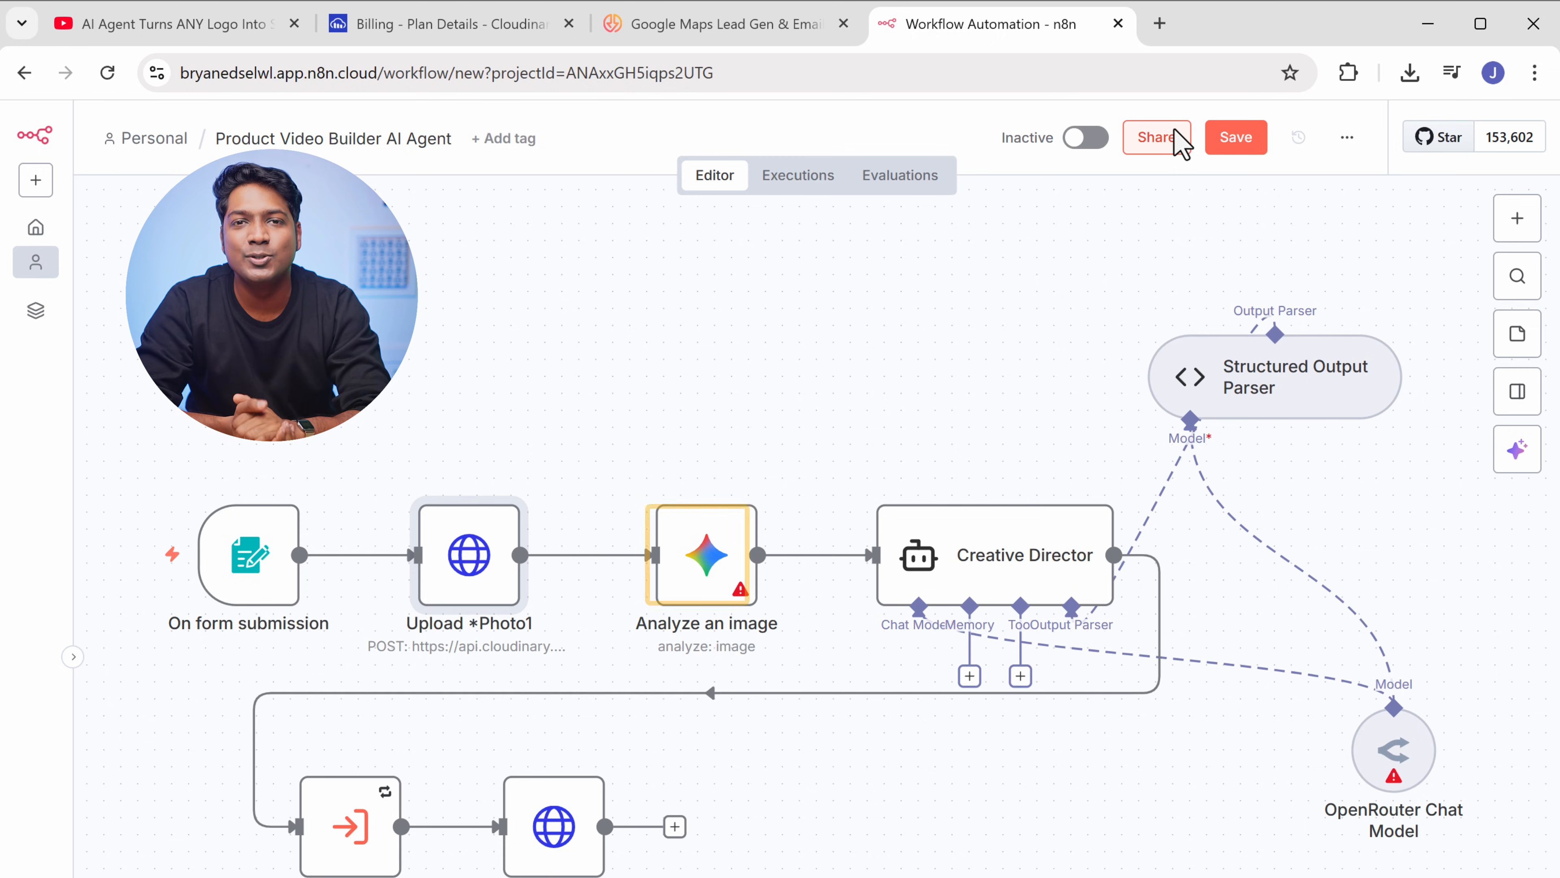
# Step: Start a new Google Gemini credential in the Analyze an image node
pyautogui.doubleClick(704, 591)
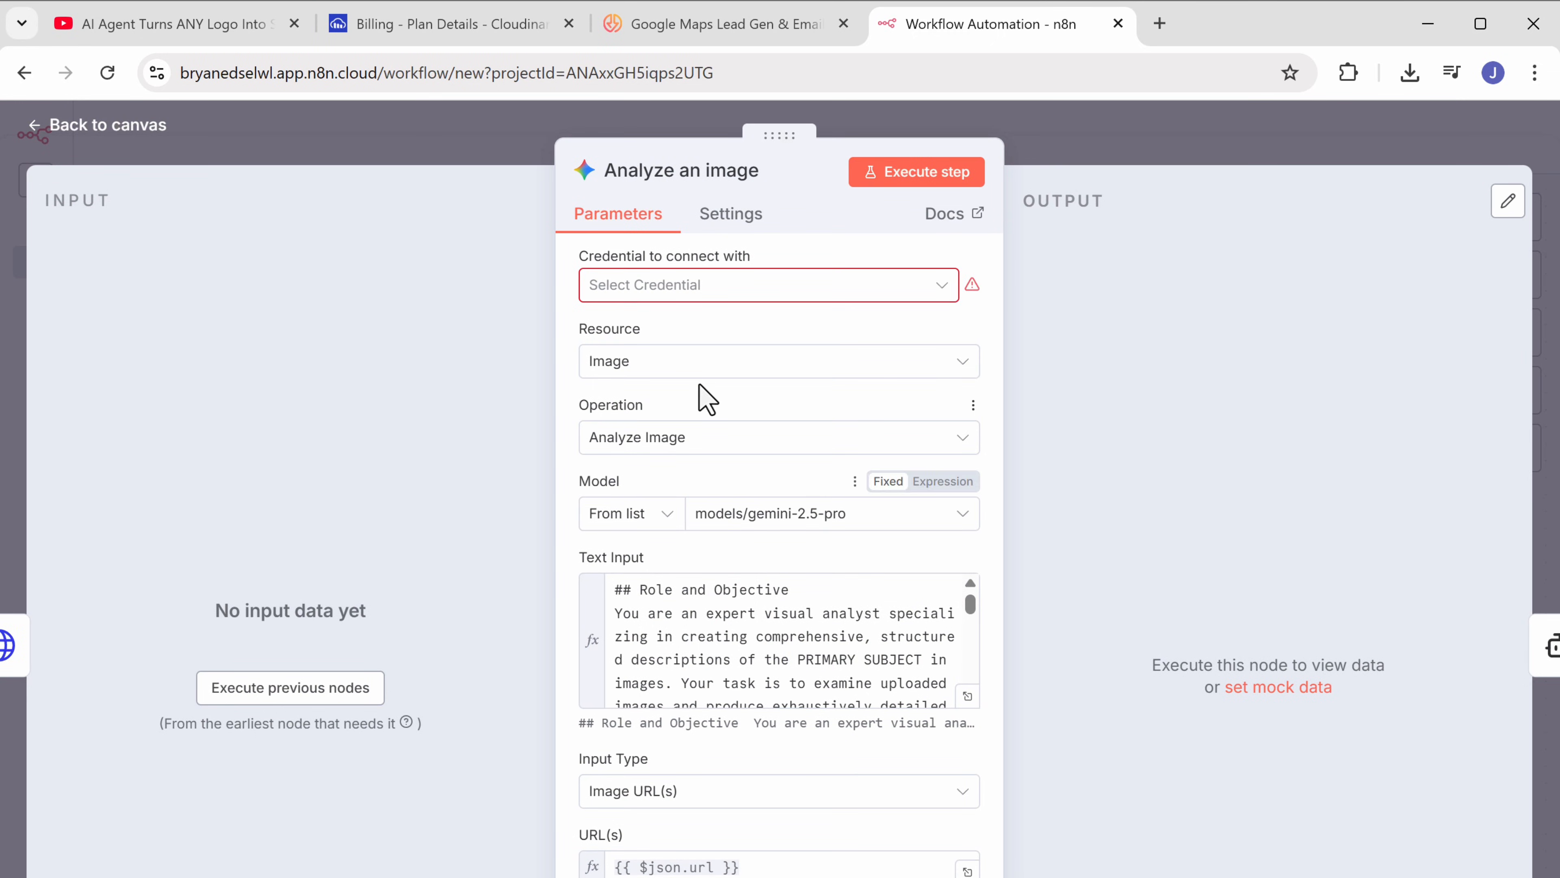
pyautogui.click(693, 298)
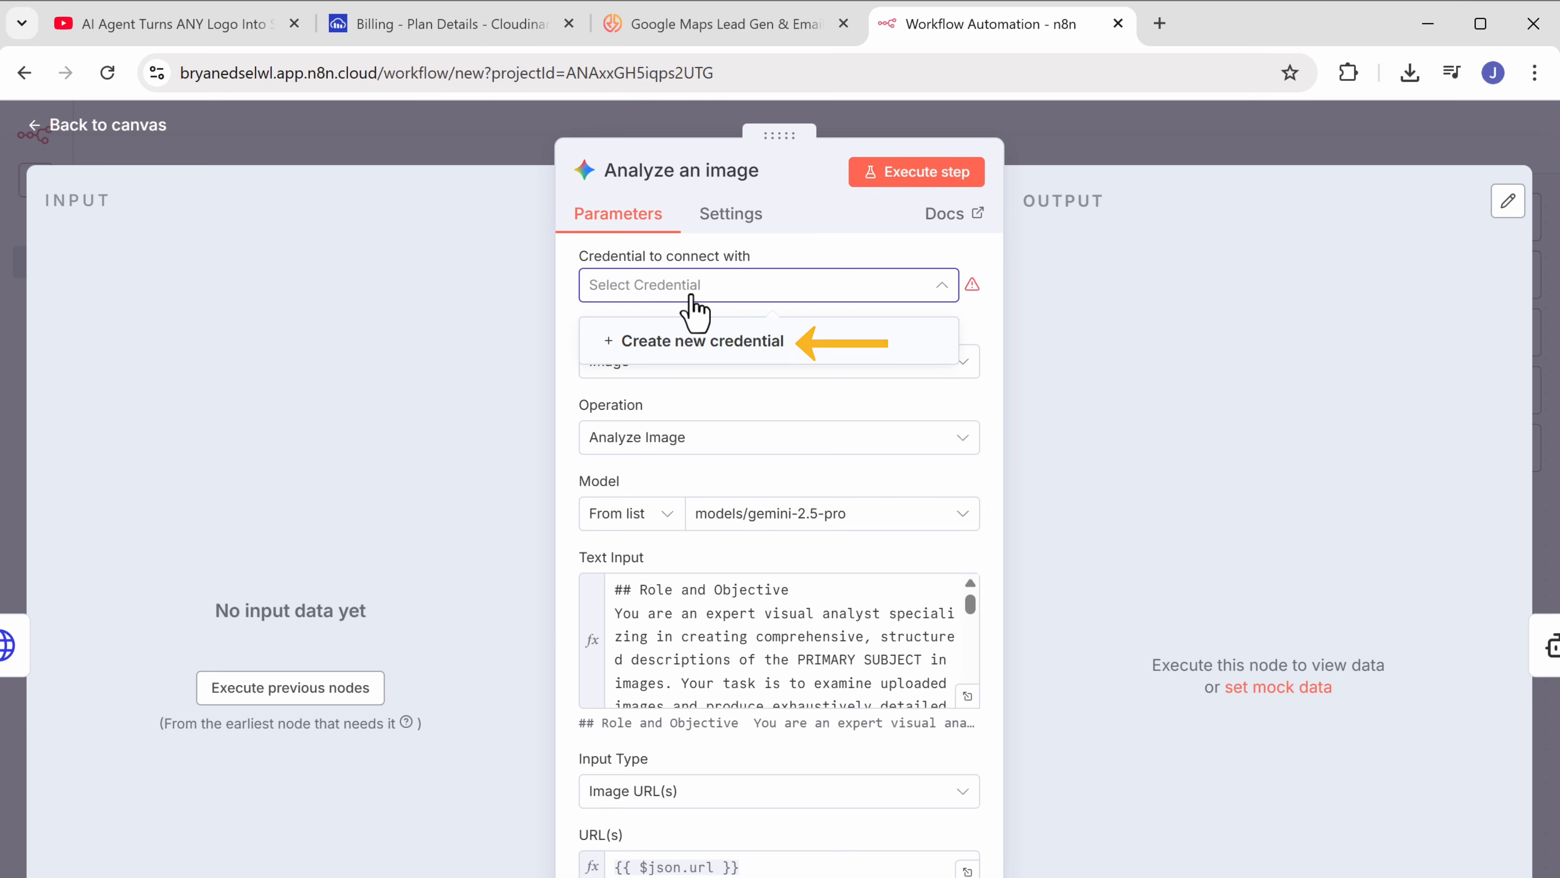
pyautogui.click(689, 344)
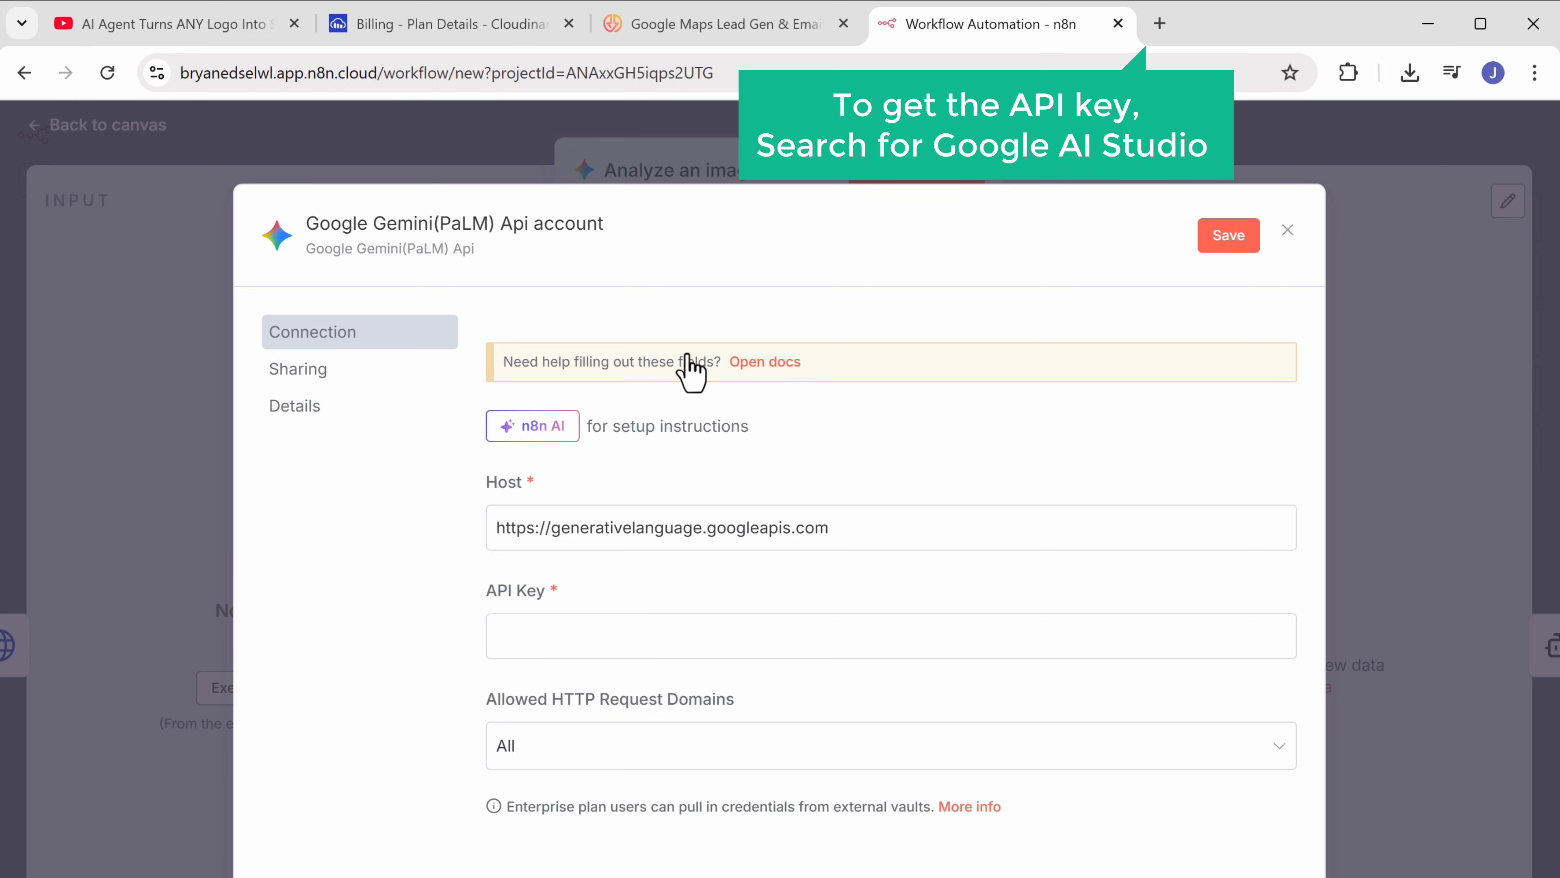
# Step: Search the web for "Google AI studio" in a new browser tab, open the site and go to its API keys page
pyautogui.click(1159, 25)
pyautogui.write('Google AI studio')
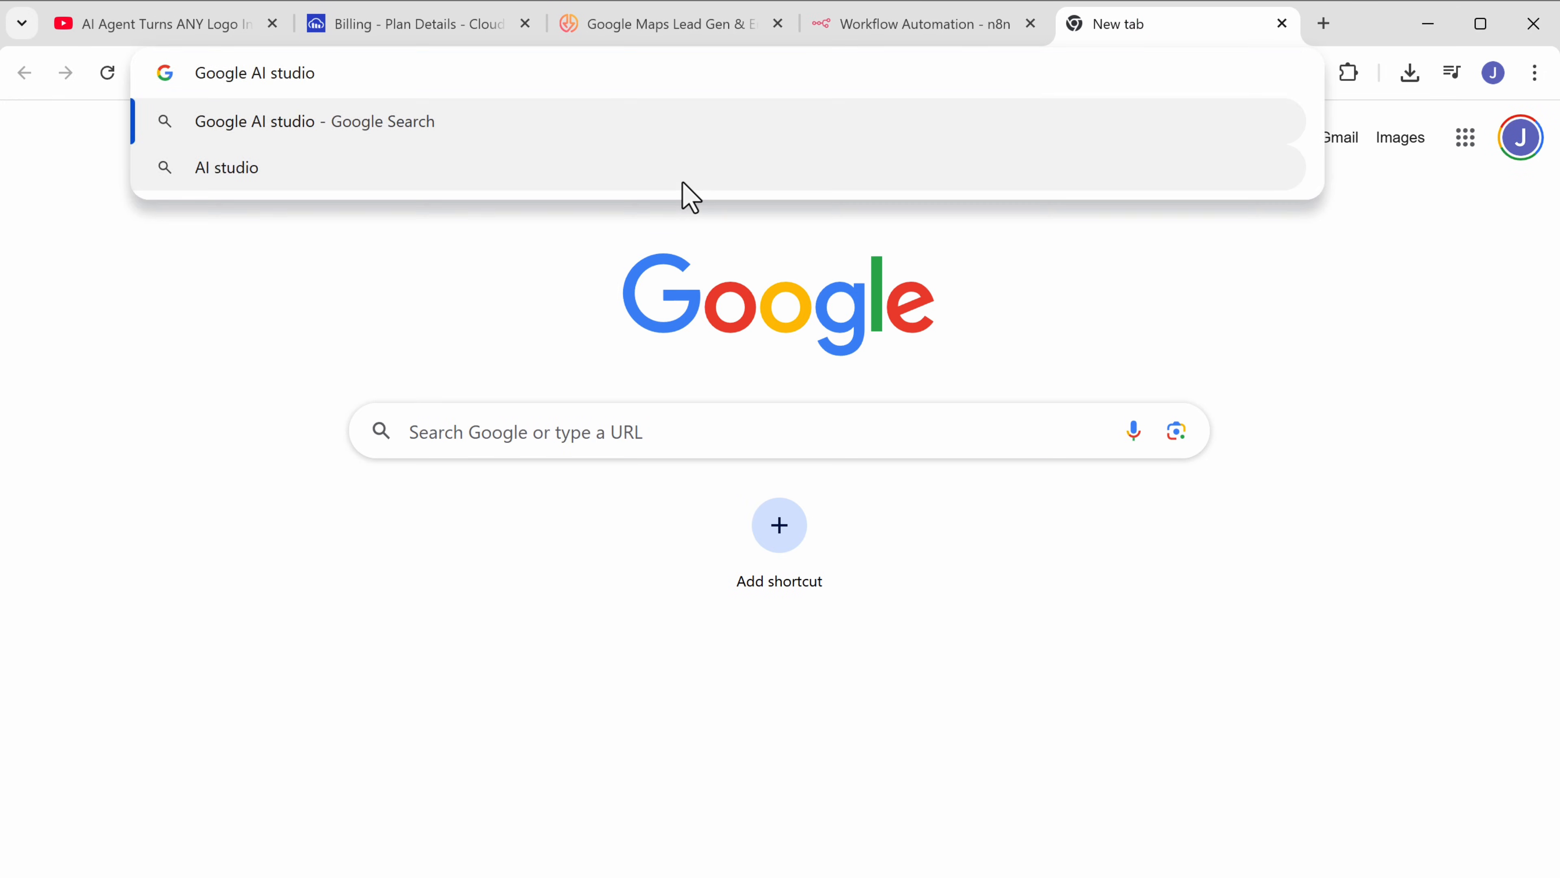
pyautogui.press('Return')
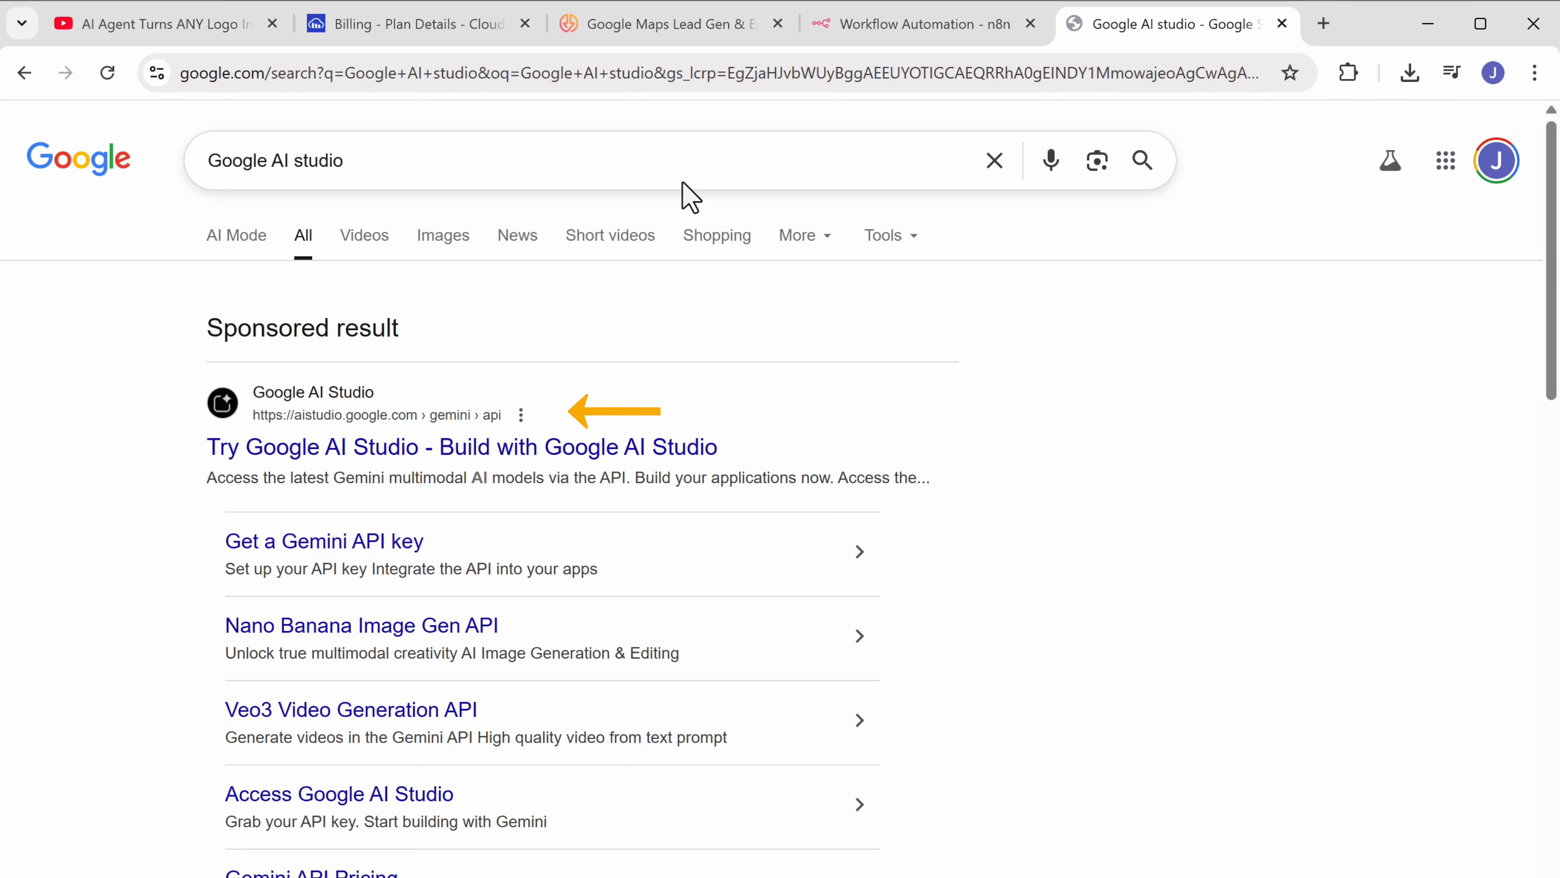
pyautogui.click(313, 452)
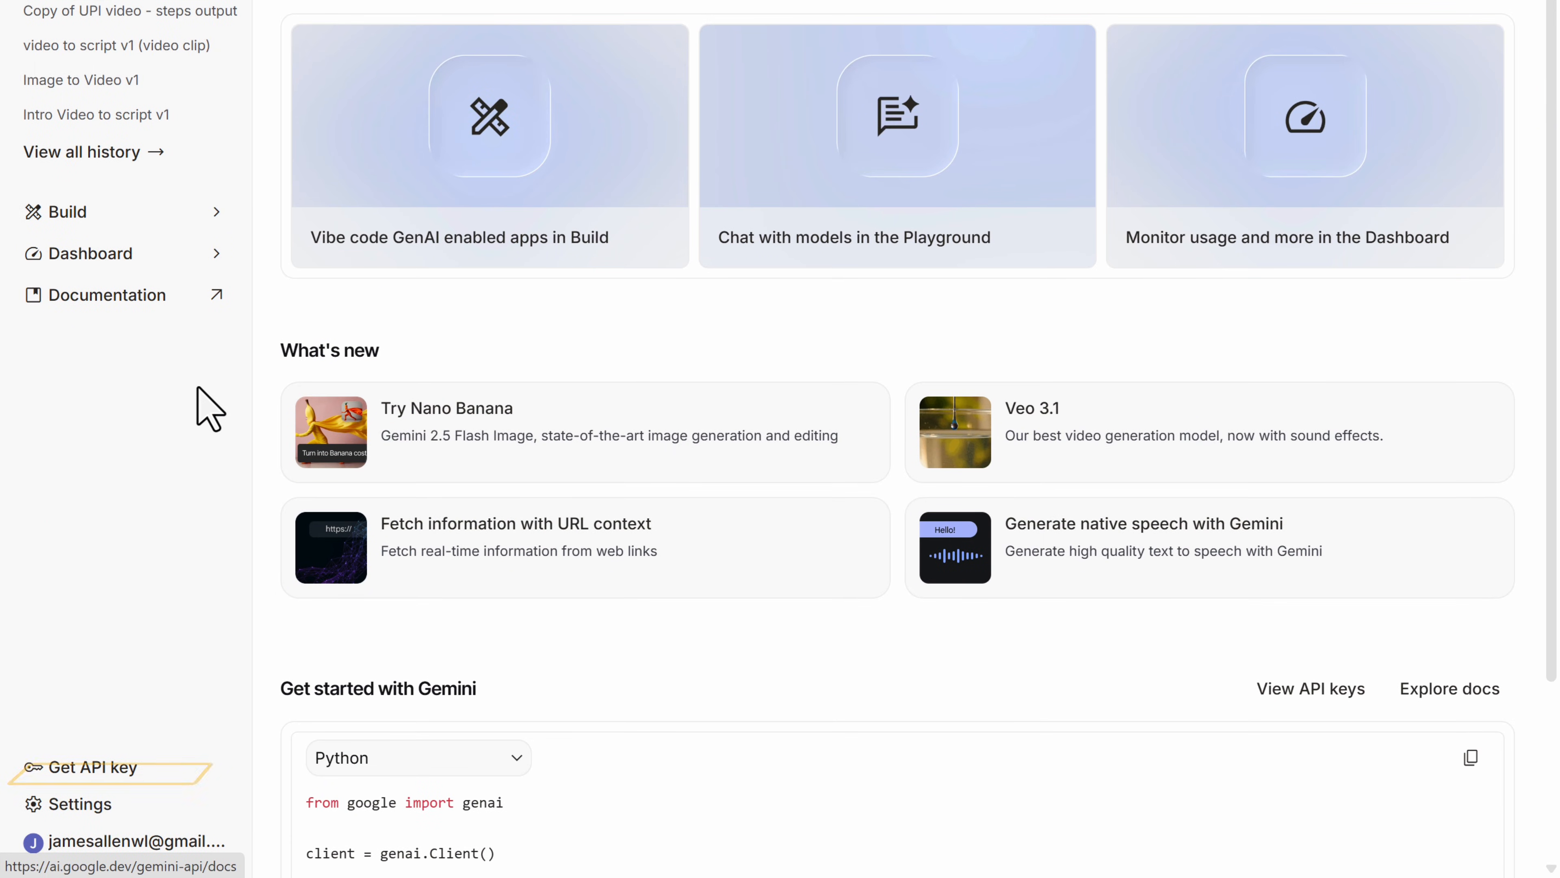
pyautogui.click(69, 769)
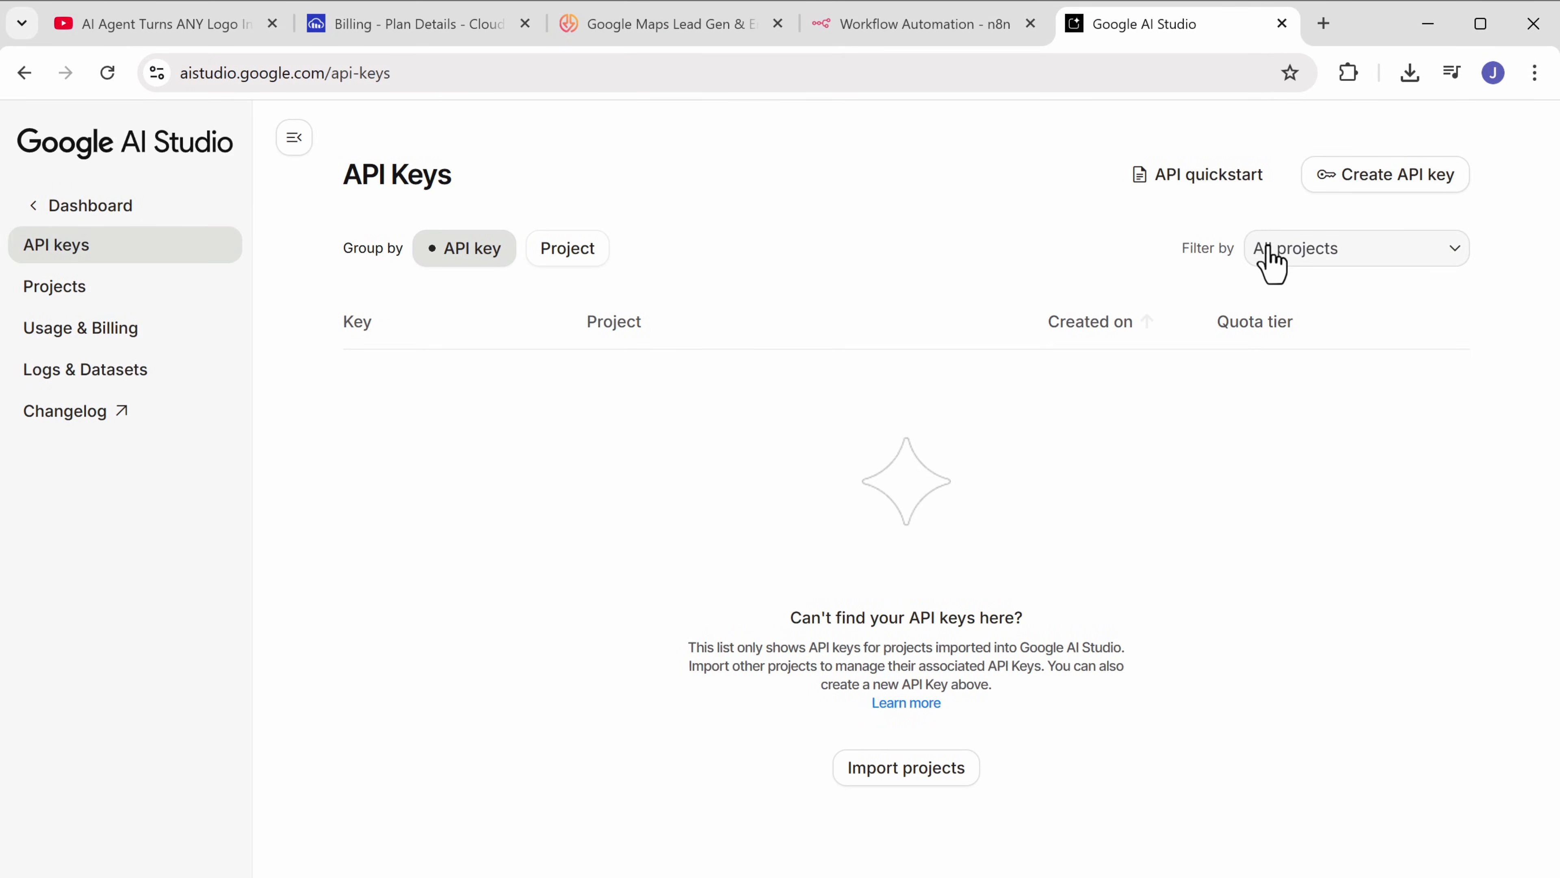
# Step: Create a Gemini API key named "Product Ad" in a new project also named "Product Ad"
pyautogui.click(1355, 183)
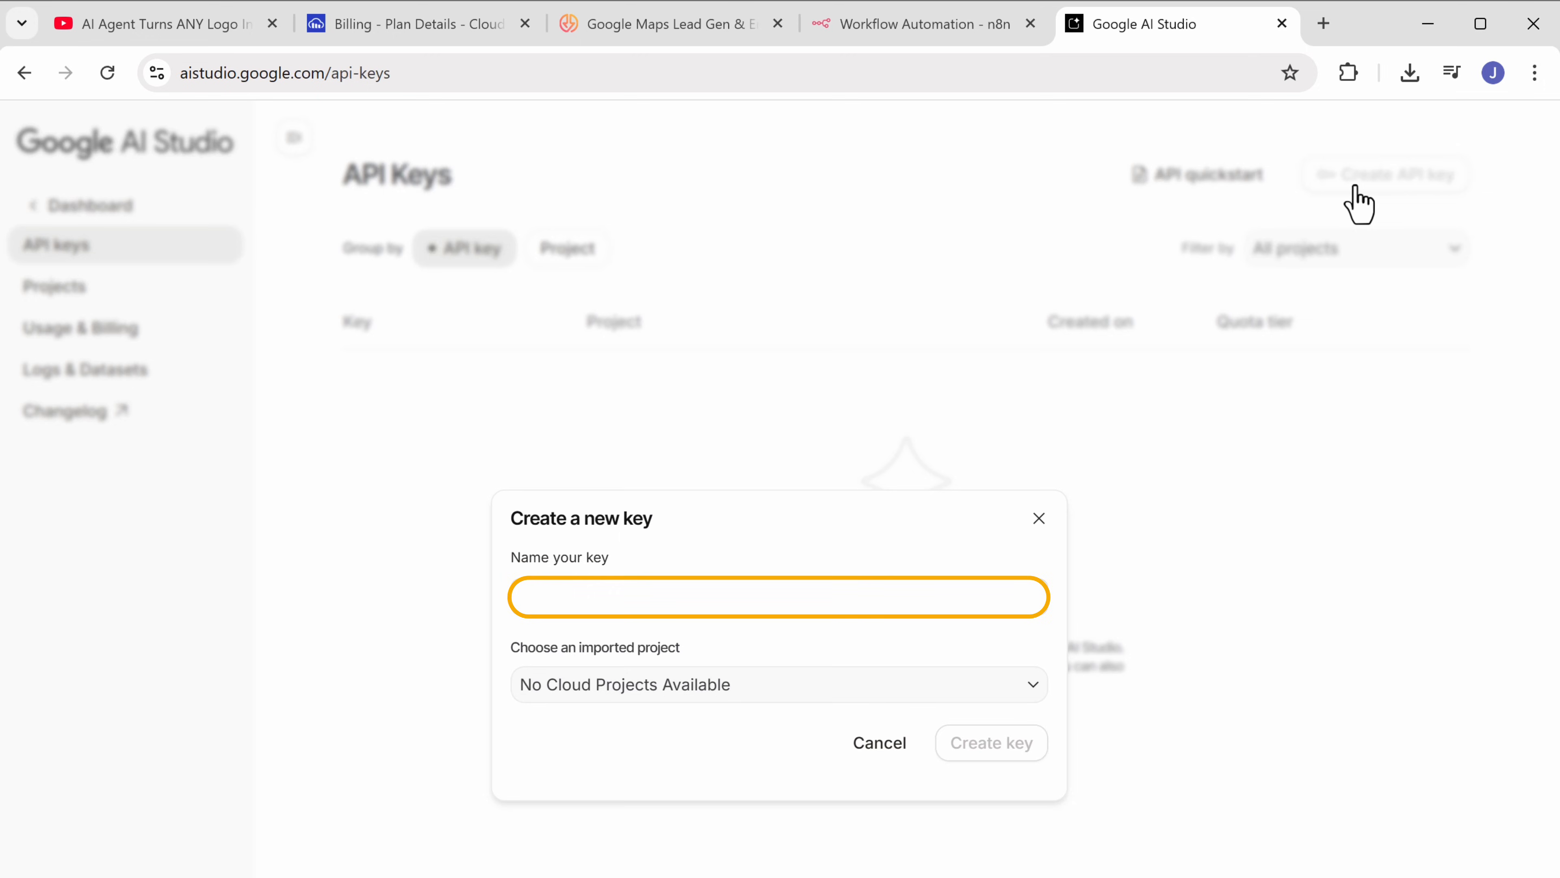
pyautogui.click(796, 596)
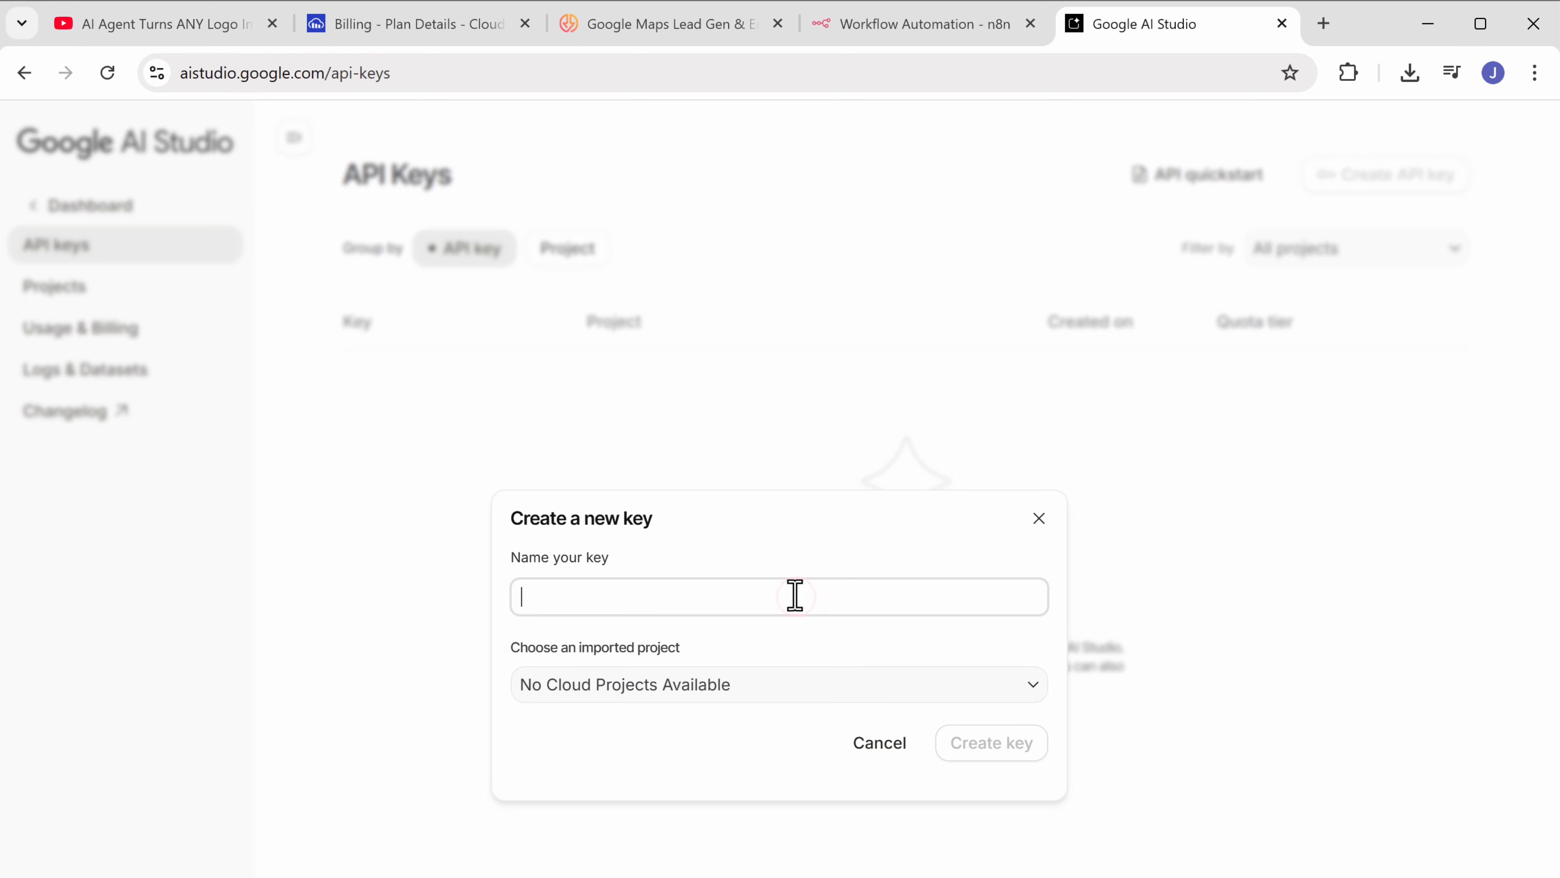
pyautogui.click(777, 542)
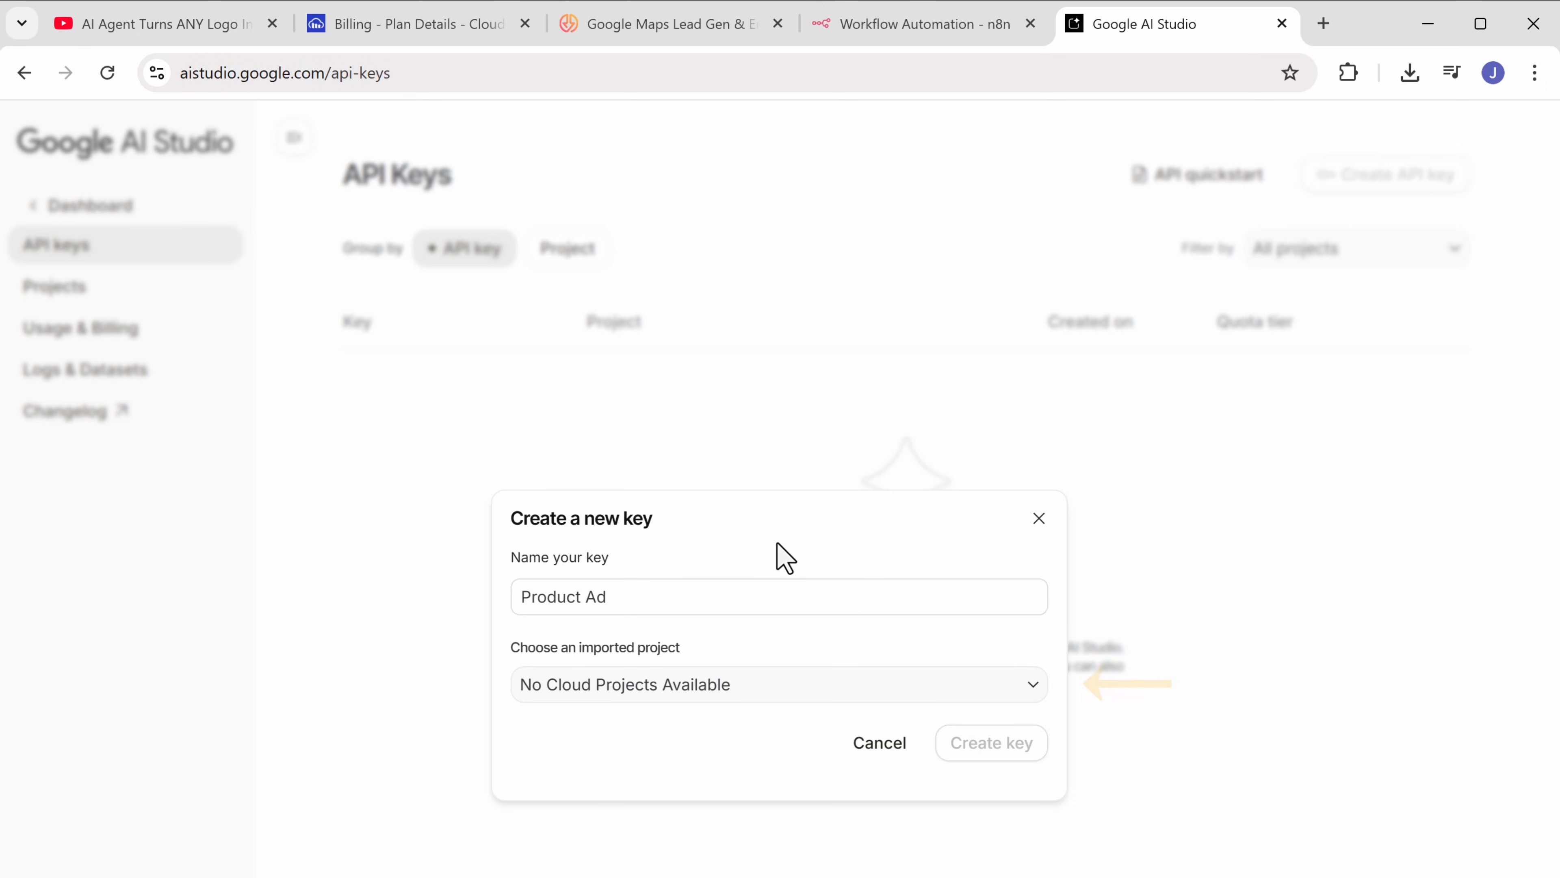
pyautogui.click(711, 681)
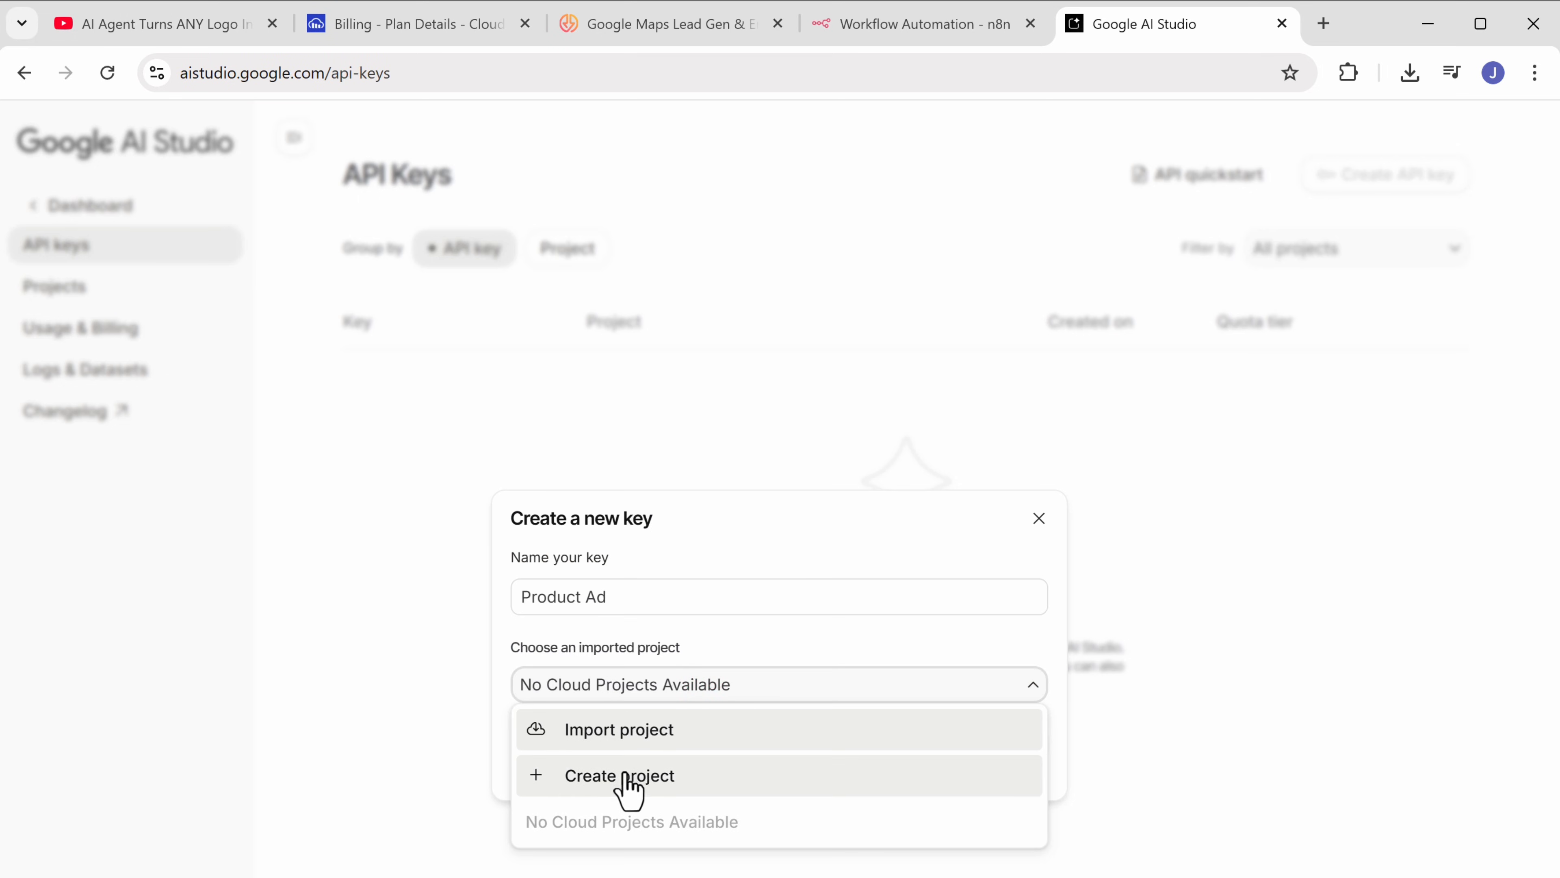
pyautogui.click(611, 788)
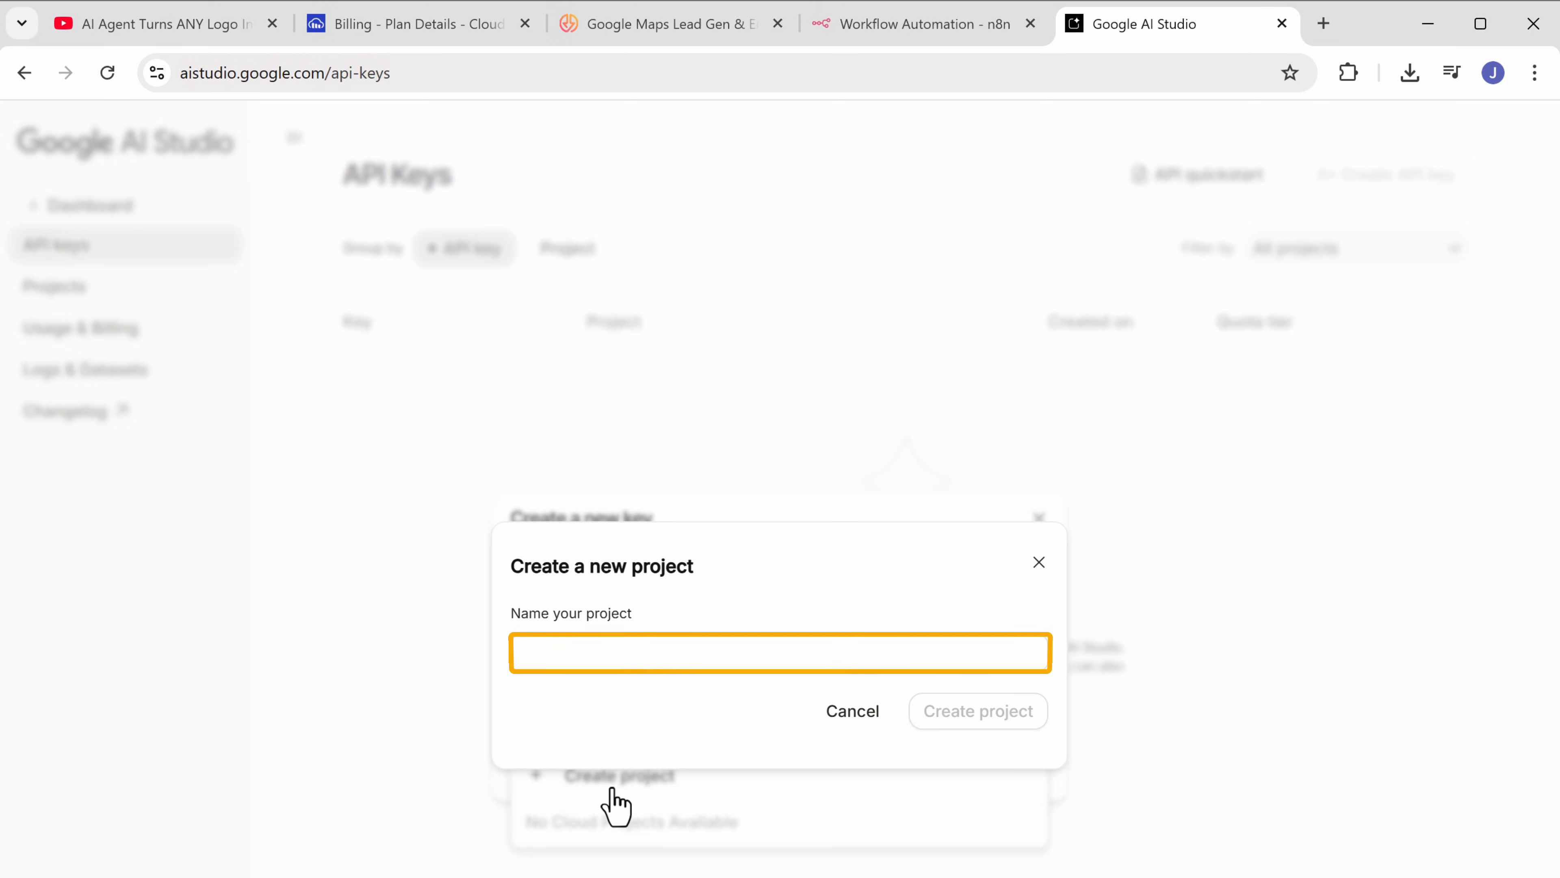
pyautogui.click(642, 655)
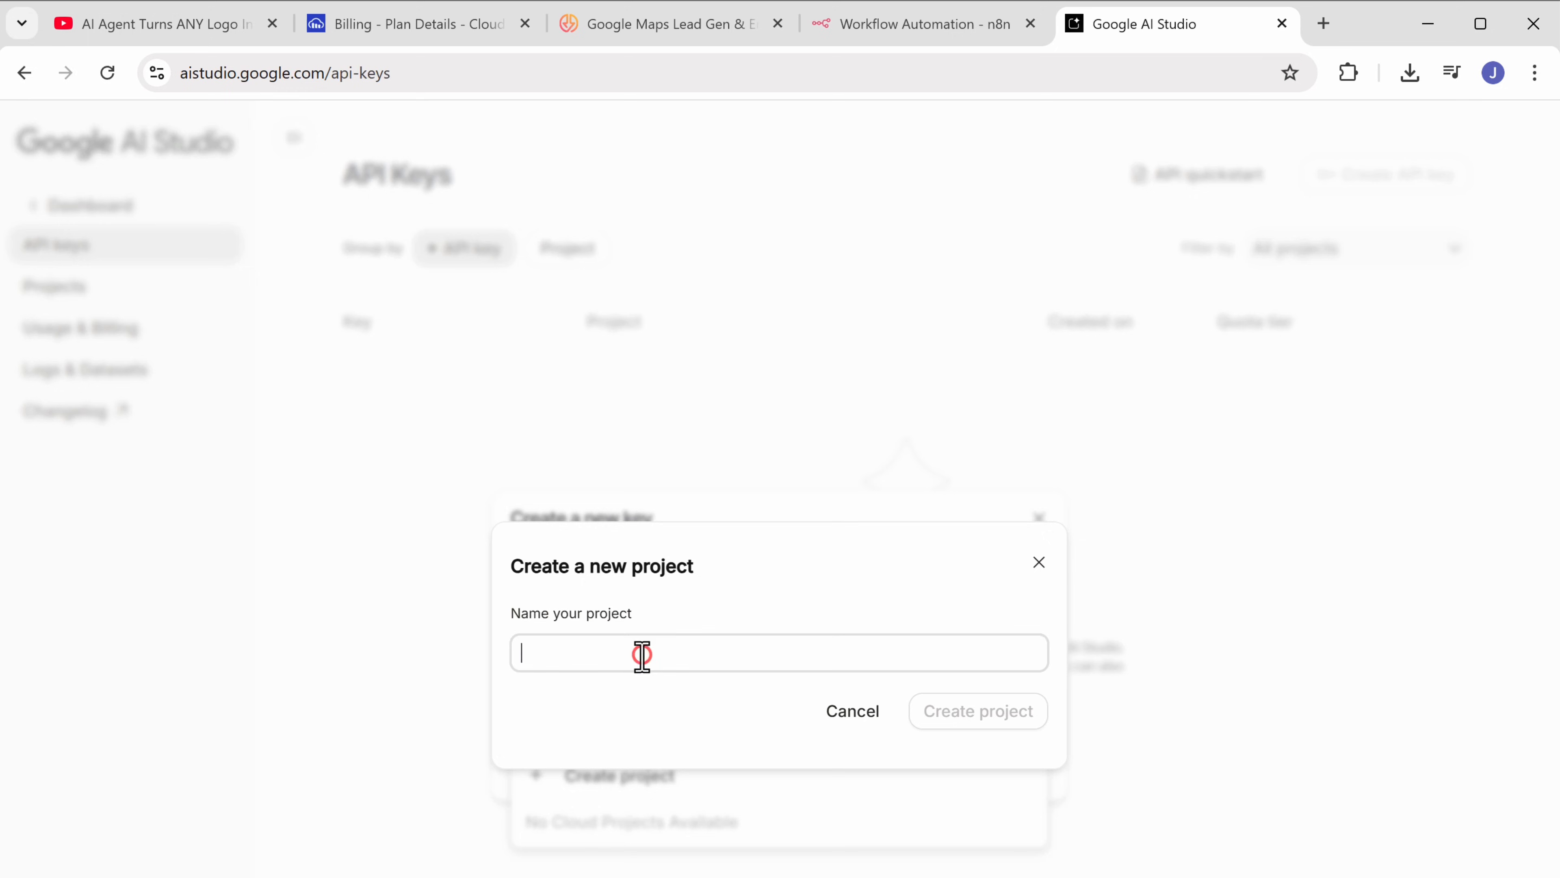
pyautogui.click(690, 594)
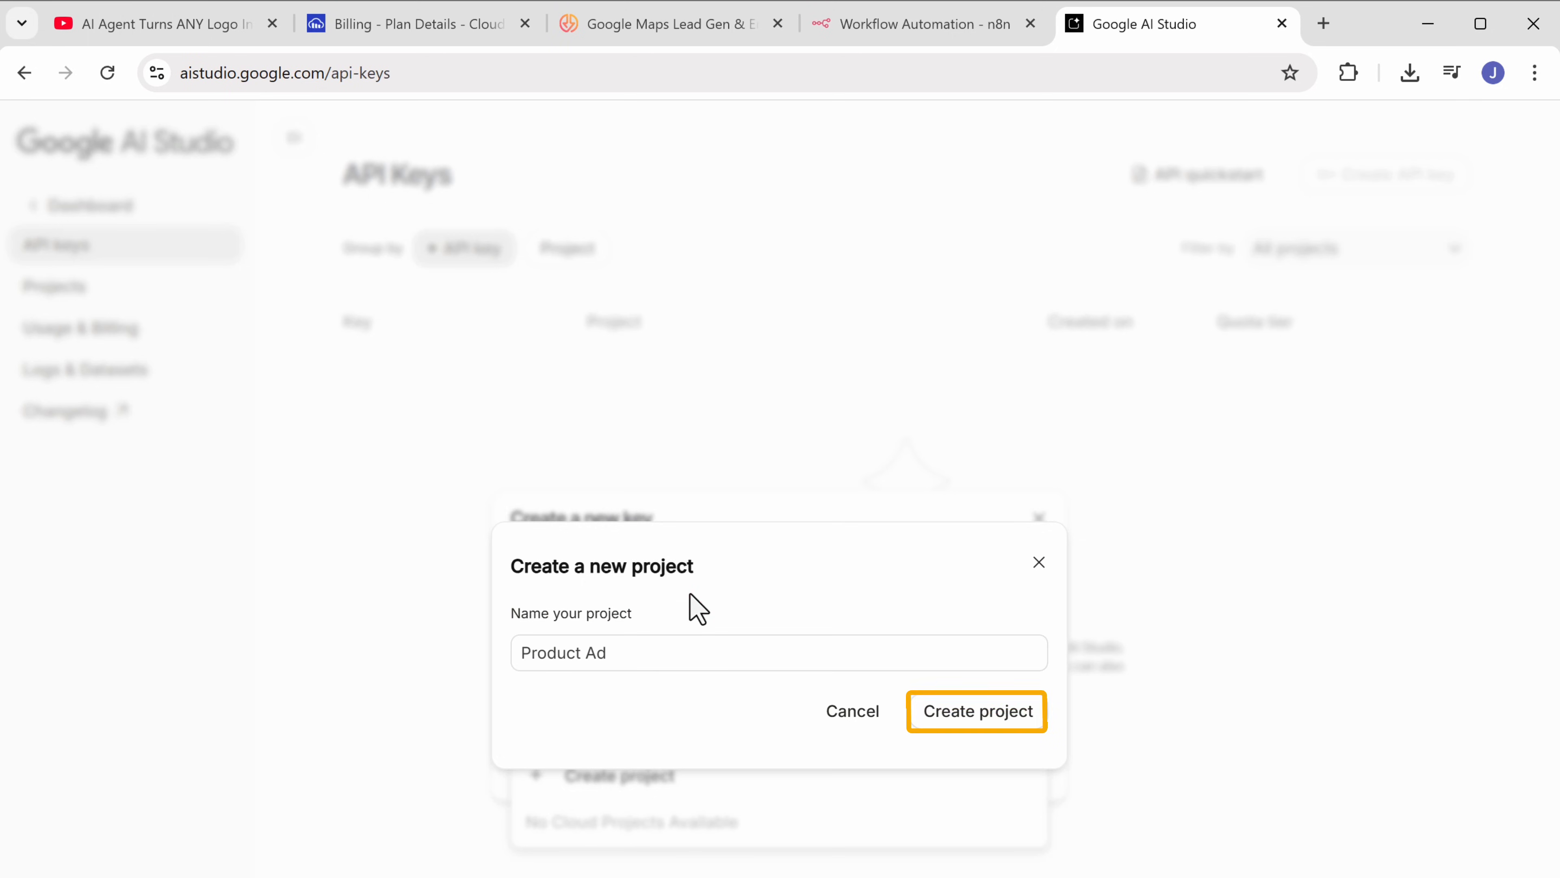
pyautogui.click(962, 727)
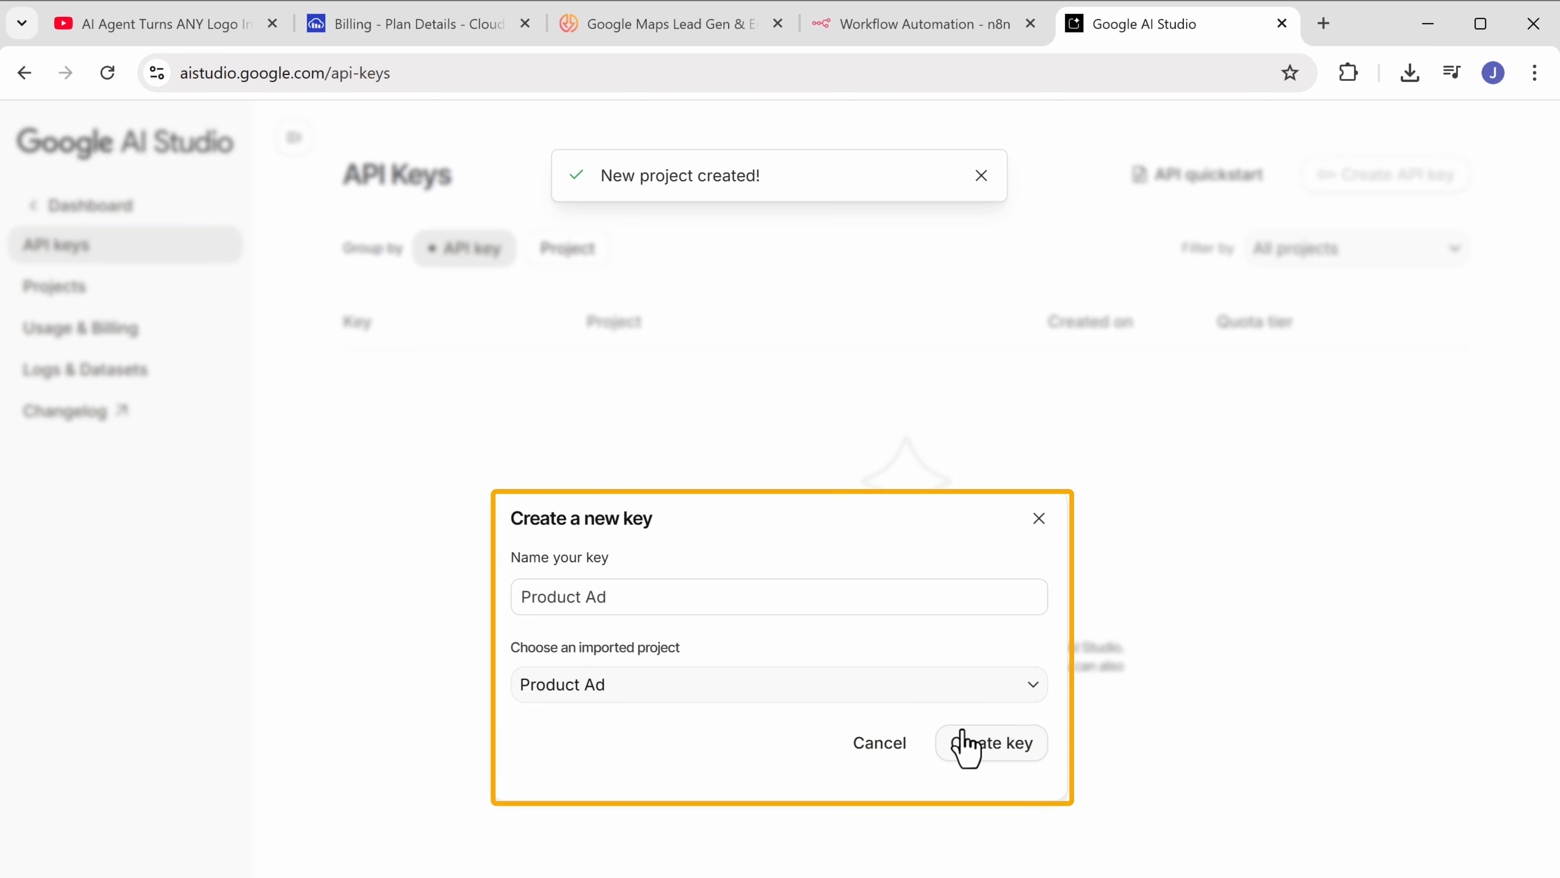
pyautogui.click(990, 742)
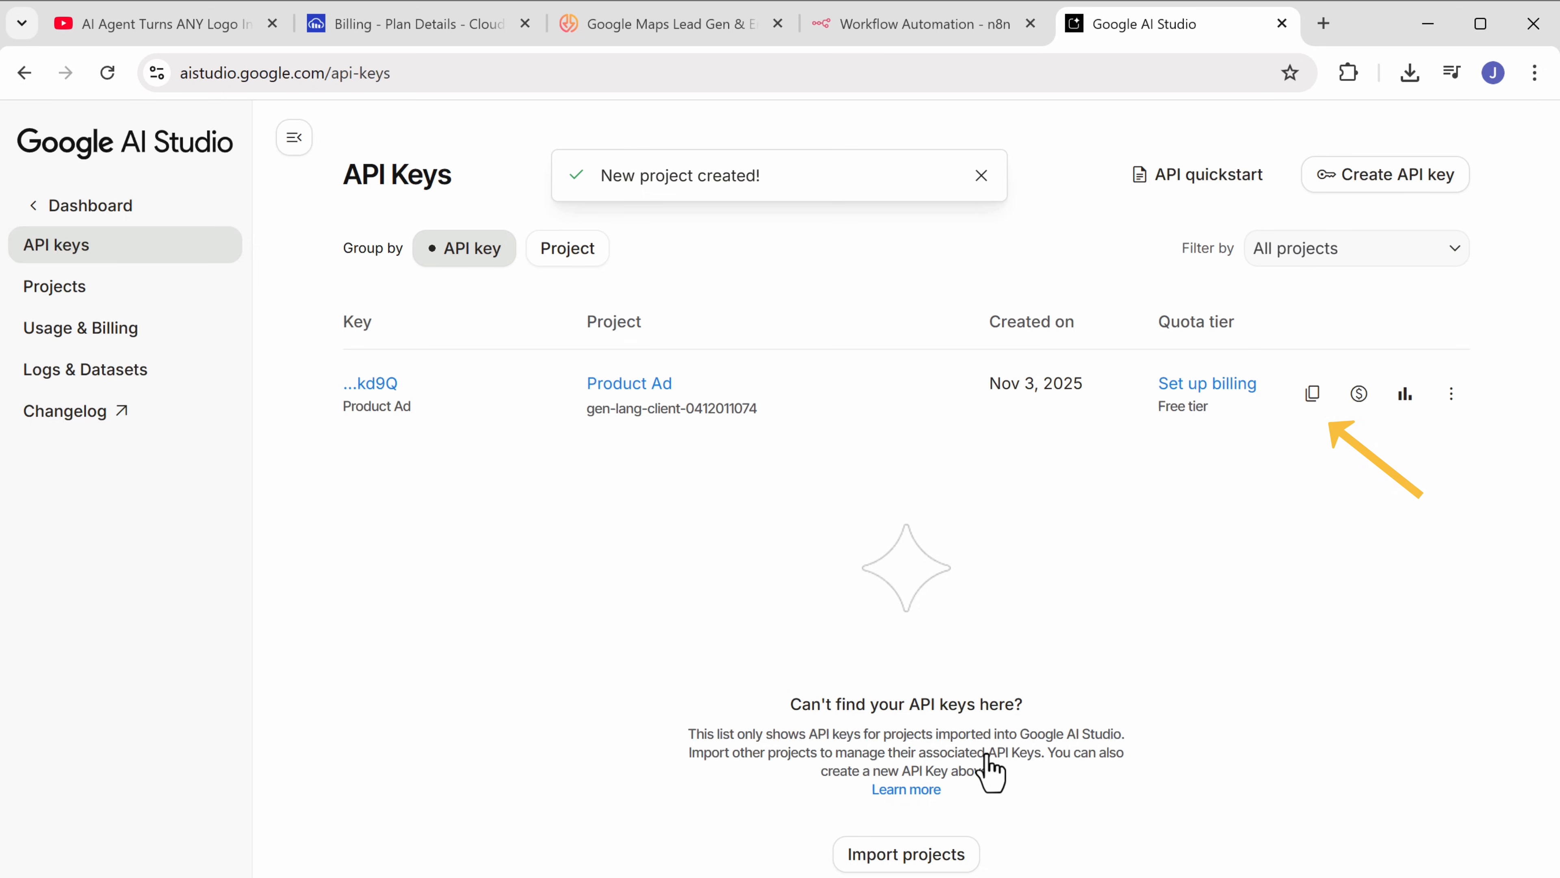
# Step: Copy the Product Ad API key, paste it into n8n's Google Gemini credential, save it and return to the workflow canvas
pyautogui.click(1311, 403)
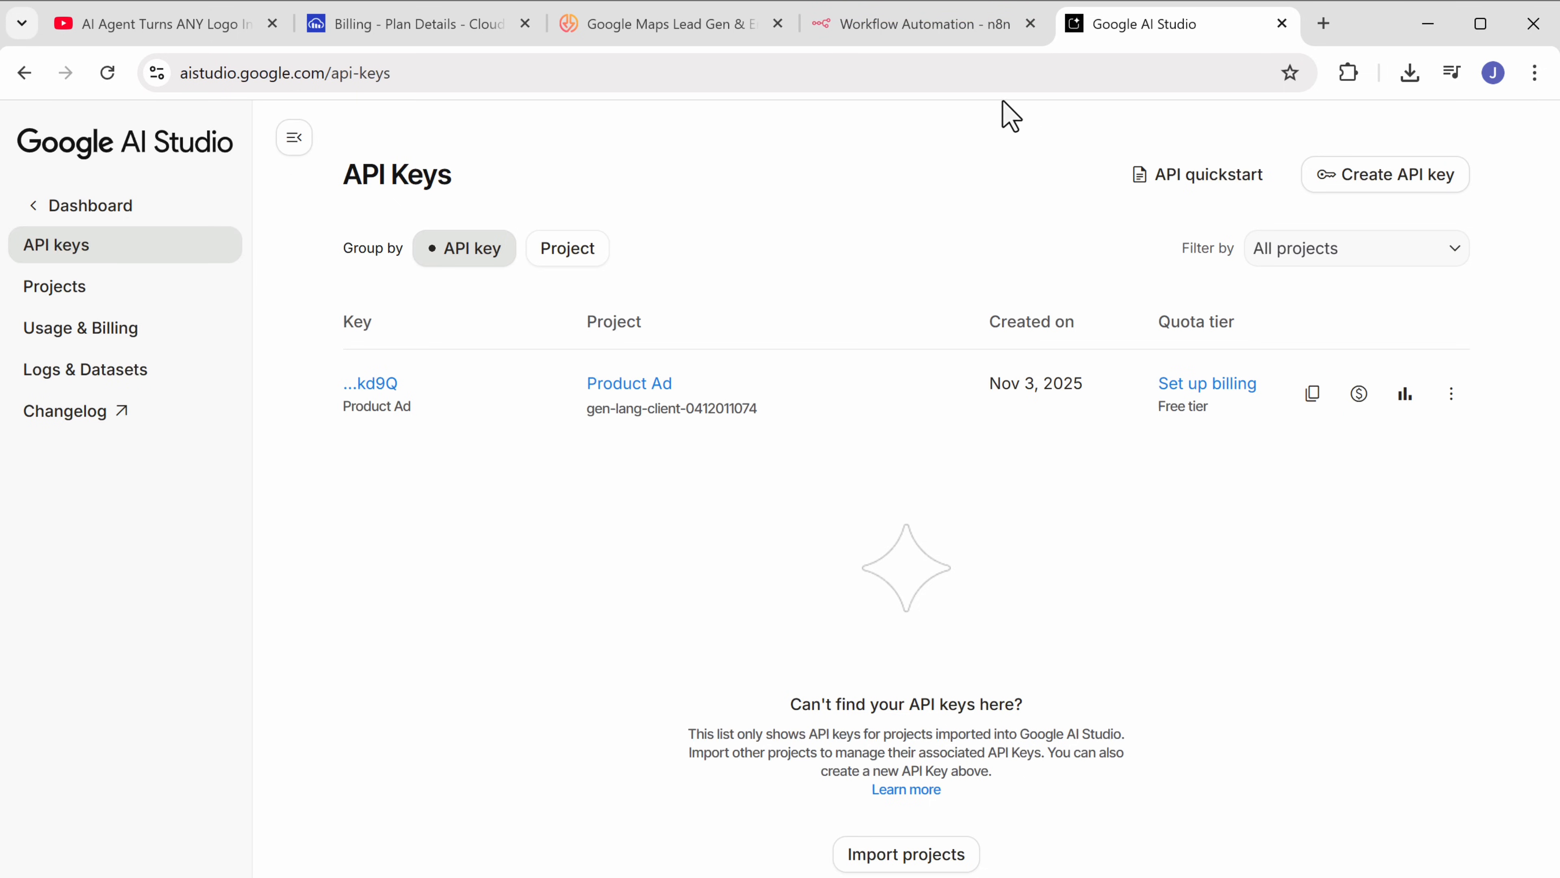
pyautogui.click(925, 27)
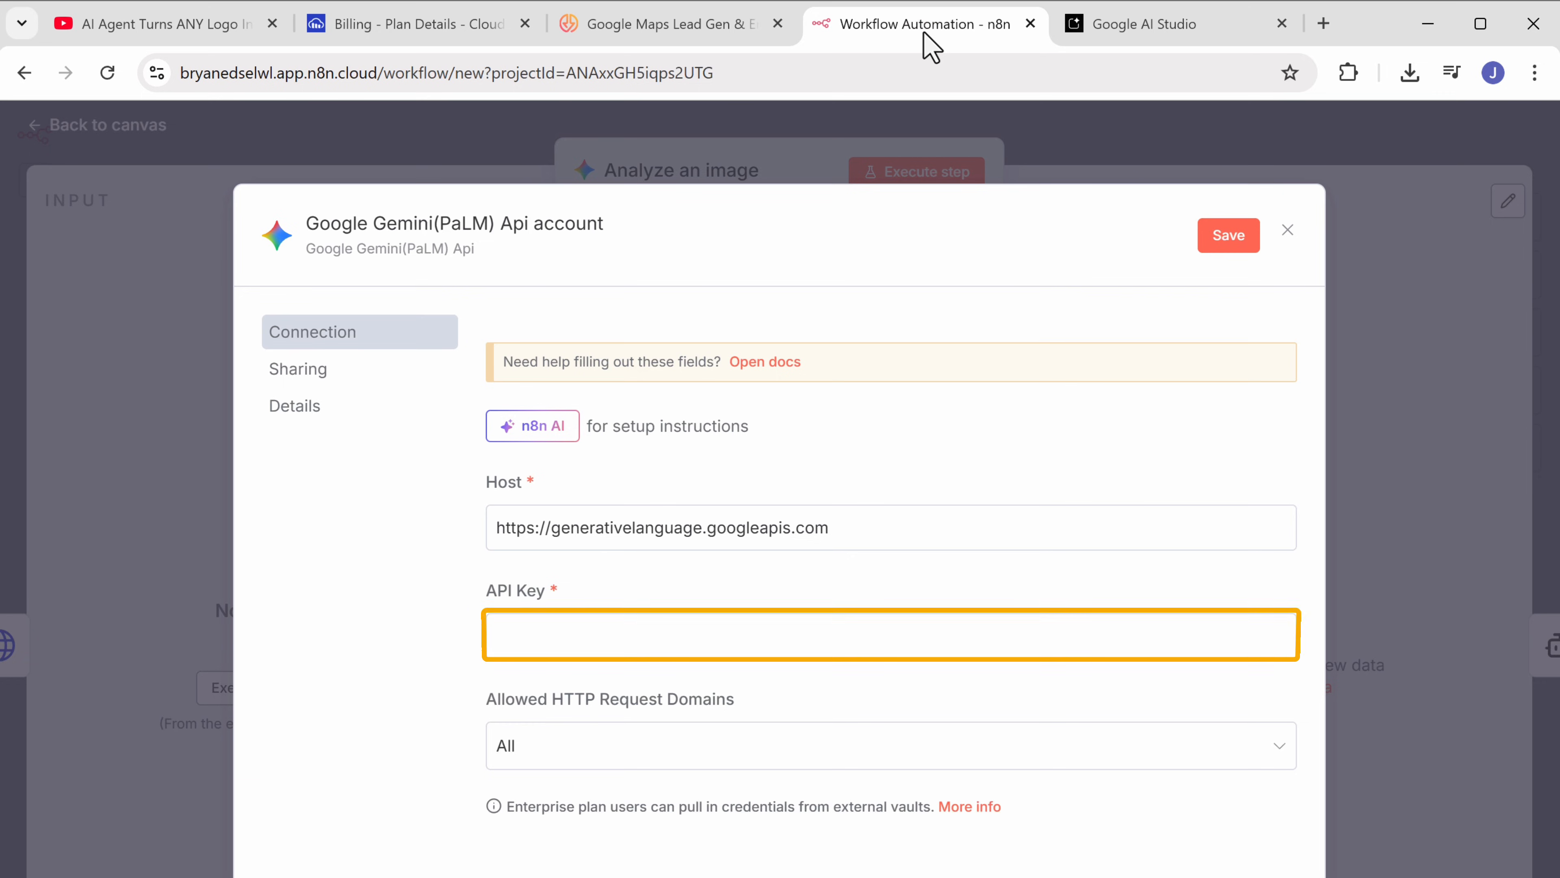
pyautogui.click(777, 635)
pyautogui.rightClick(778, 635)
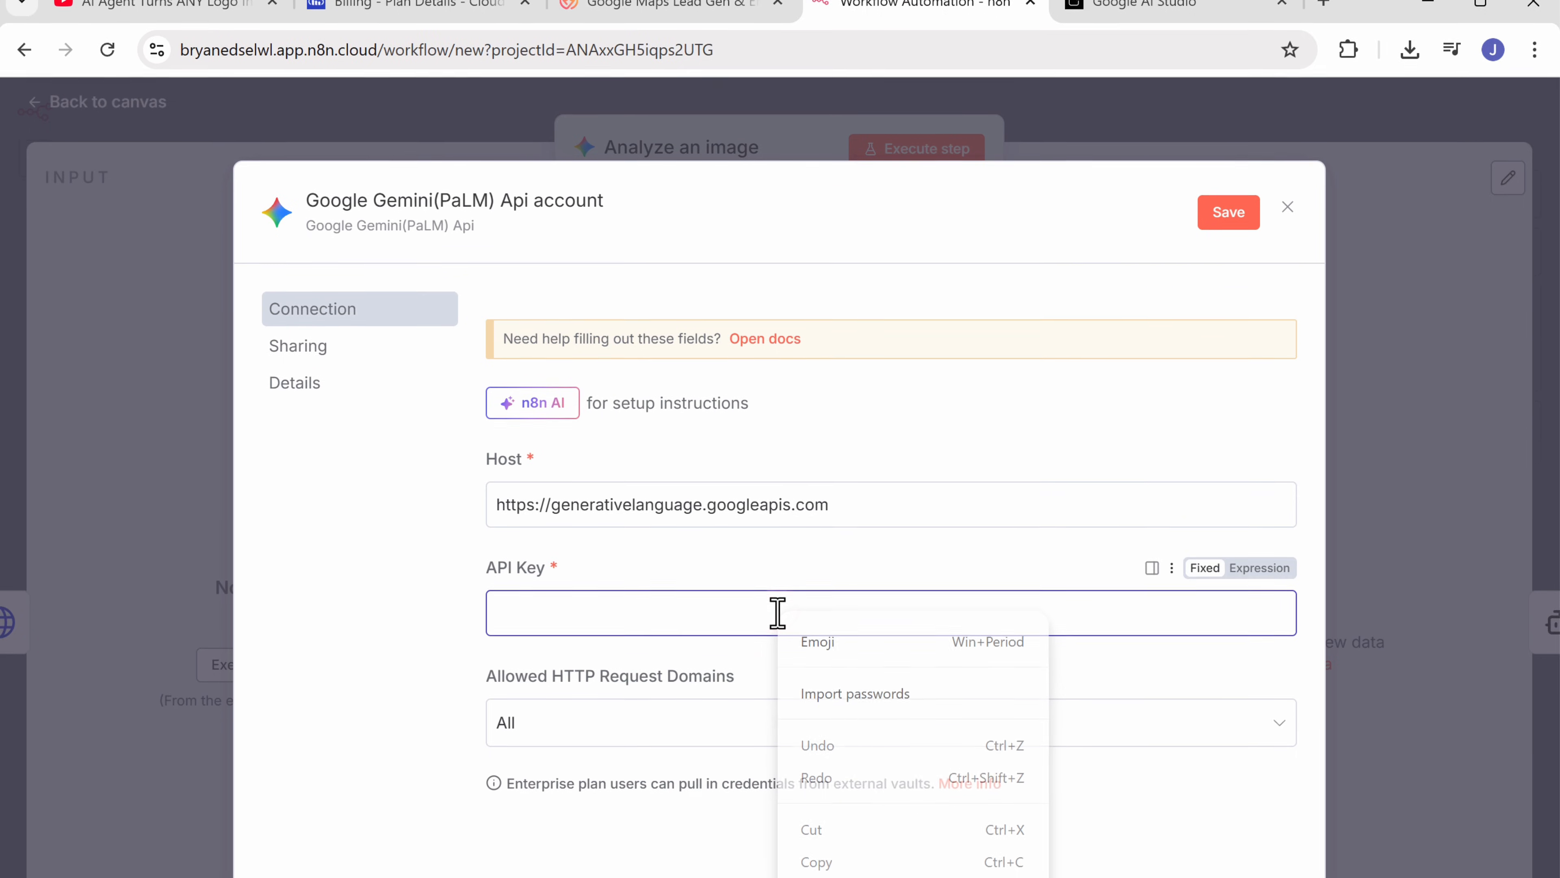
pyautogui.click(829, 732)
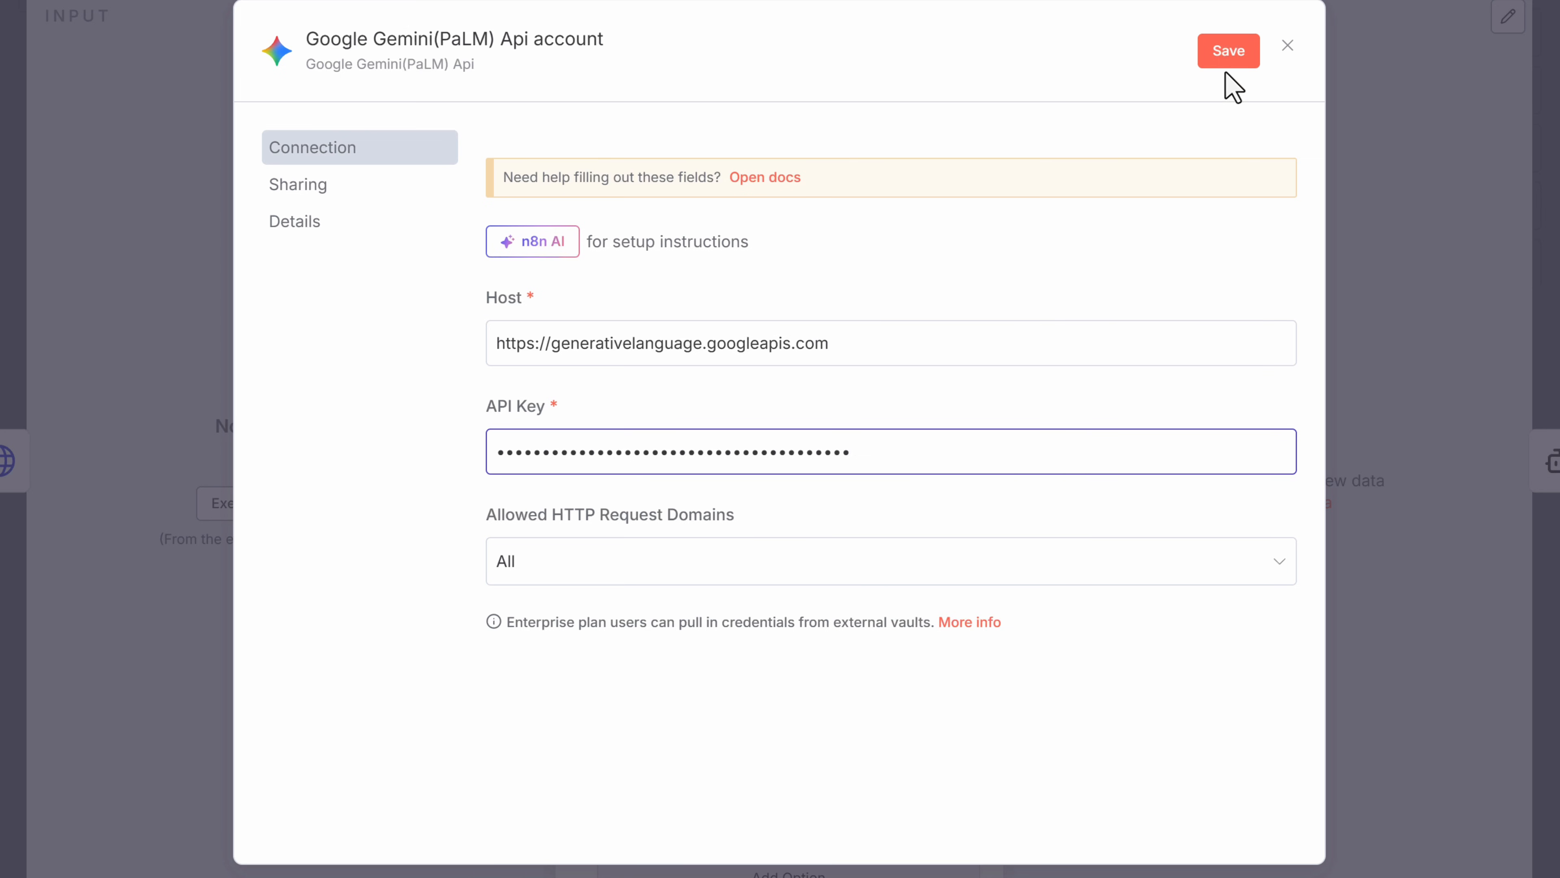
pyautogui.click(1229, 54)
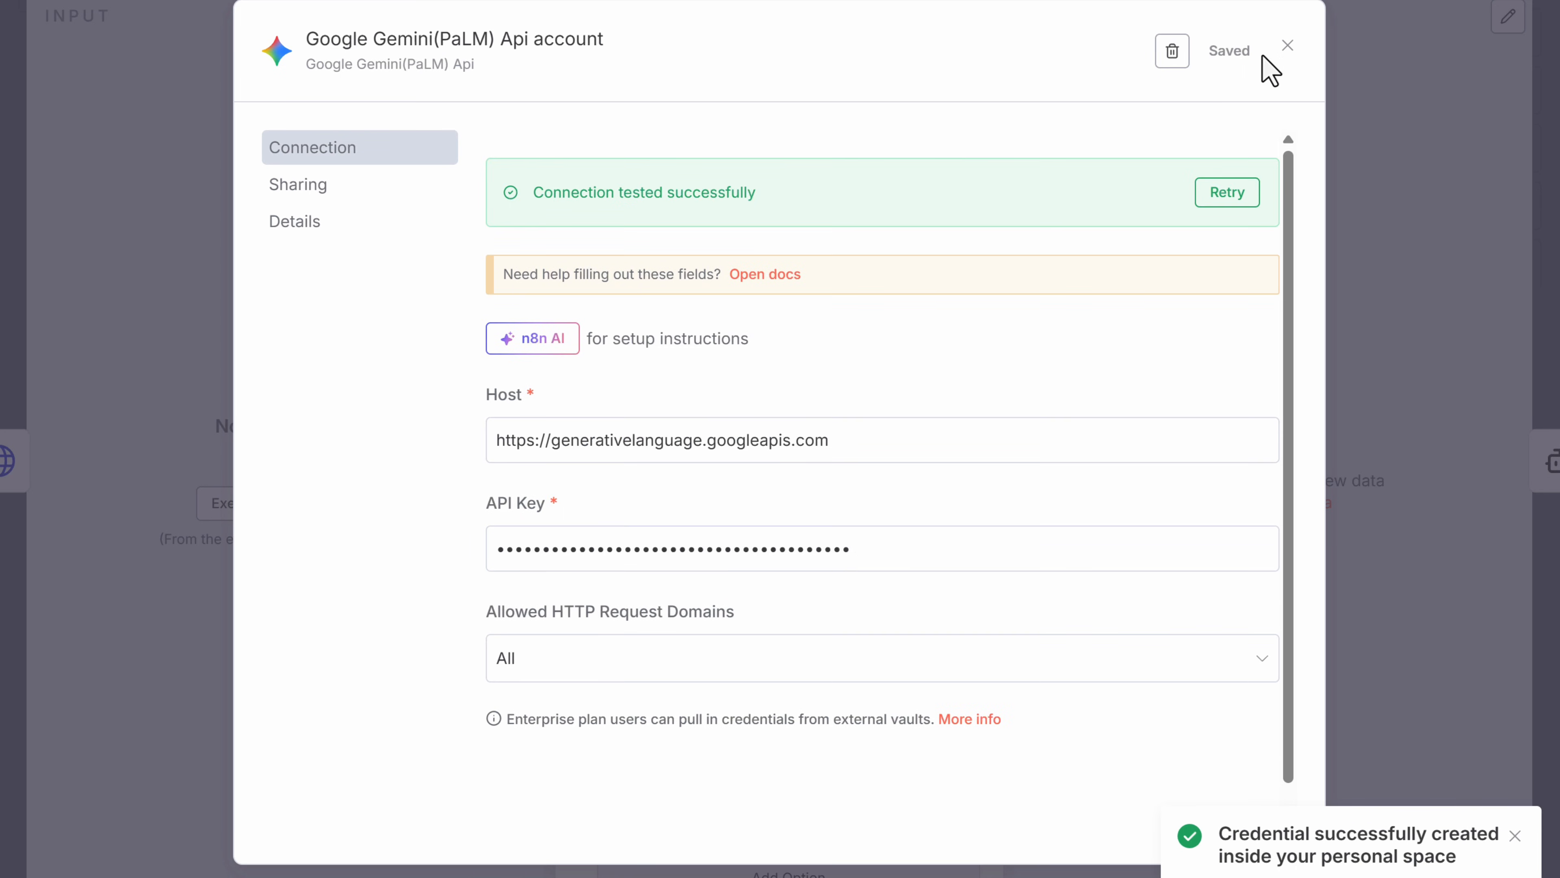
pyautogui.click(1288, 45)
pyautogui.click(1271, 140)
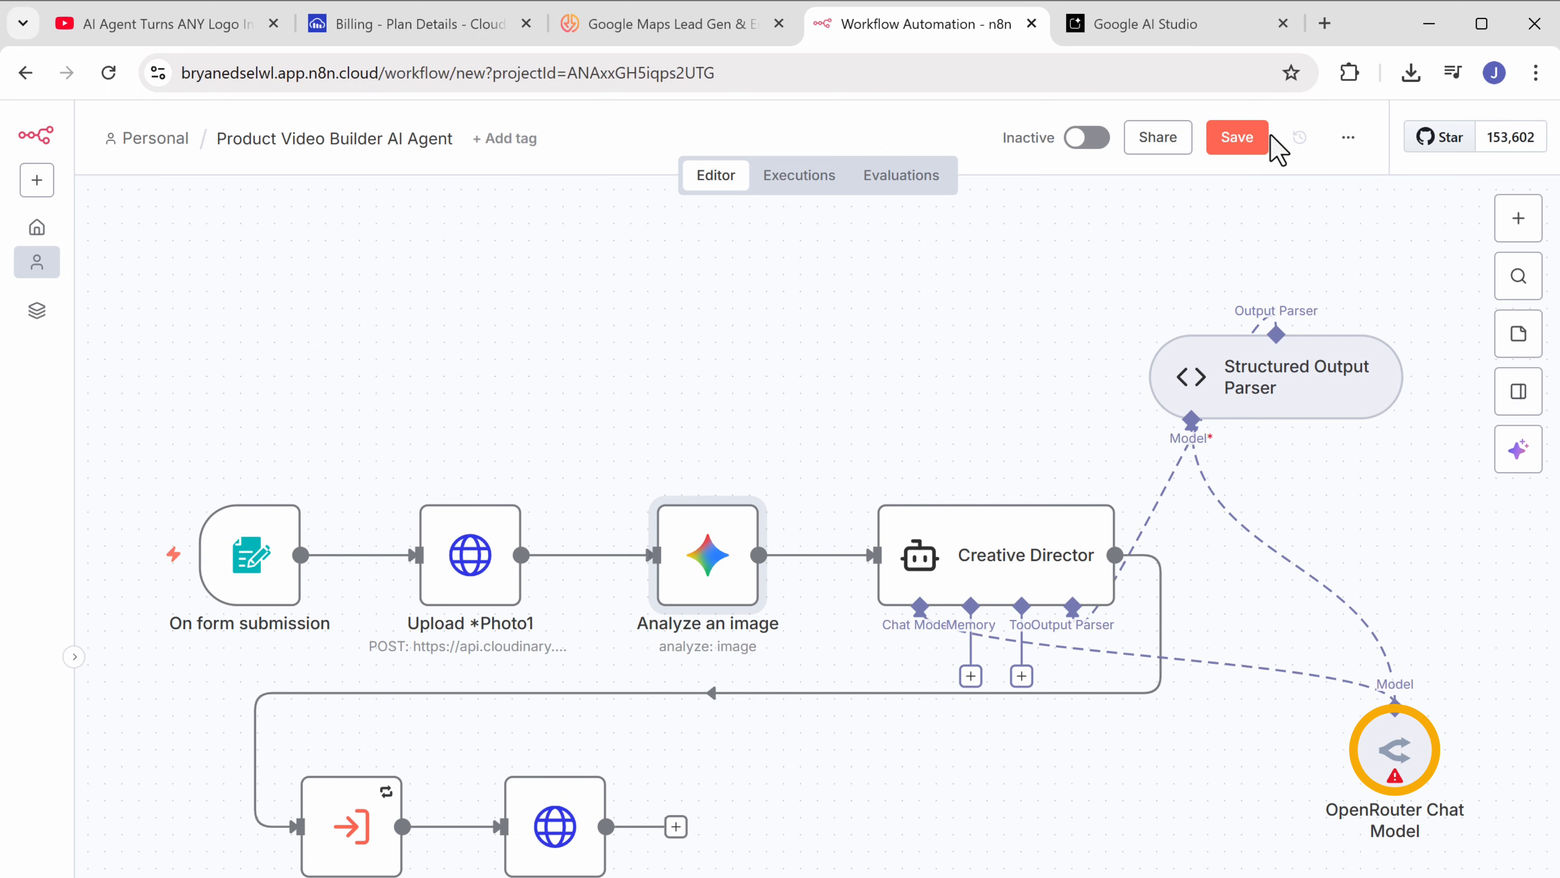
# Step: Start a new OpenRouter credential in the OpenRouter Chat Model node
pyautogui.doubleClick(1390, 768)
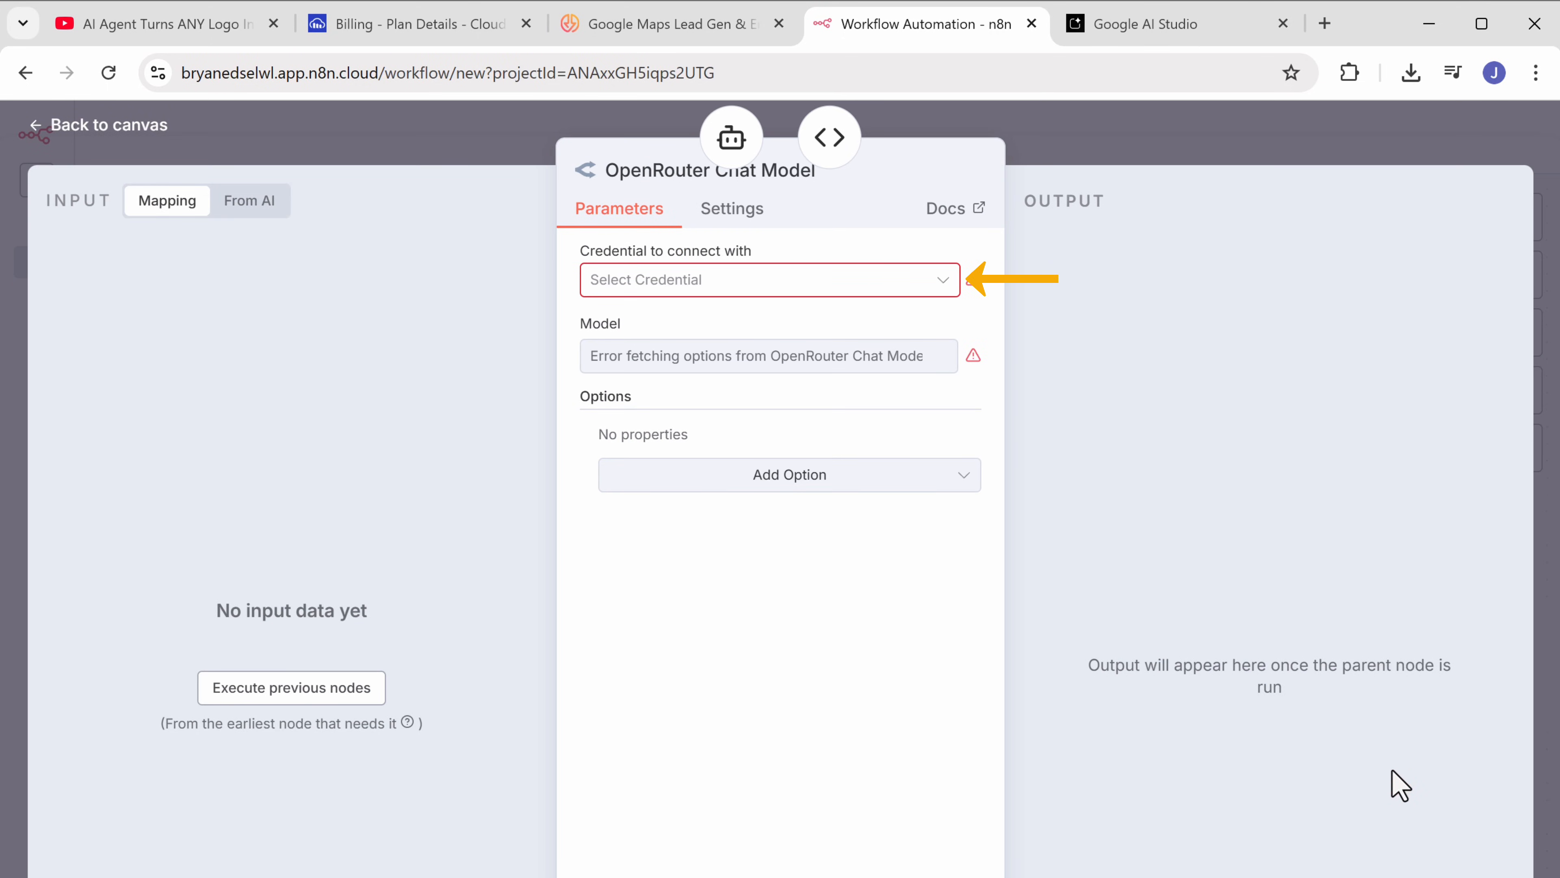
pyautogui.click(931, 284)
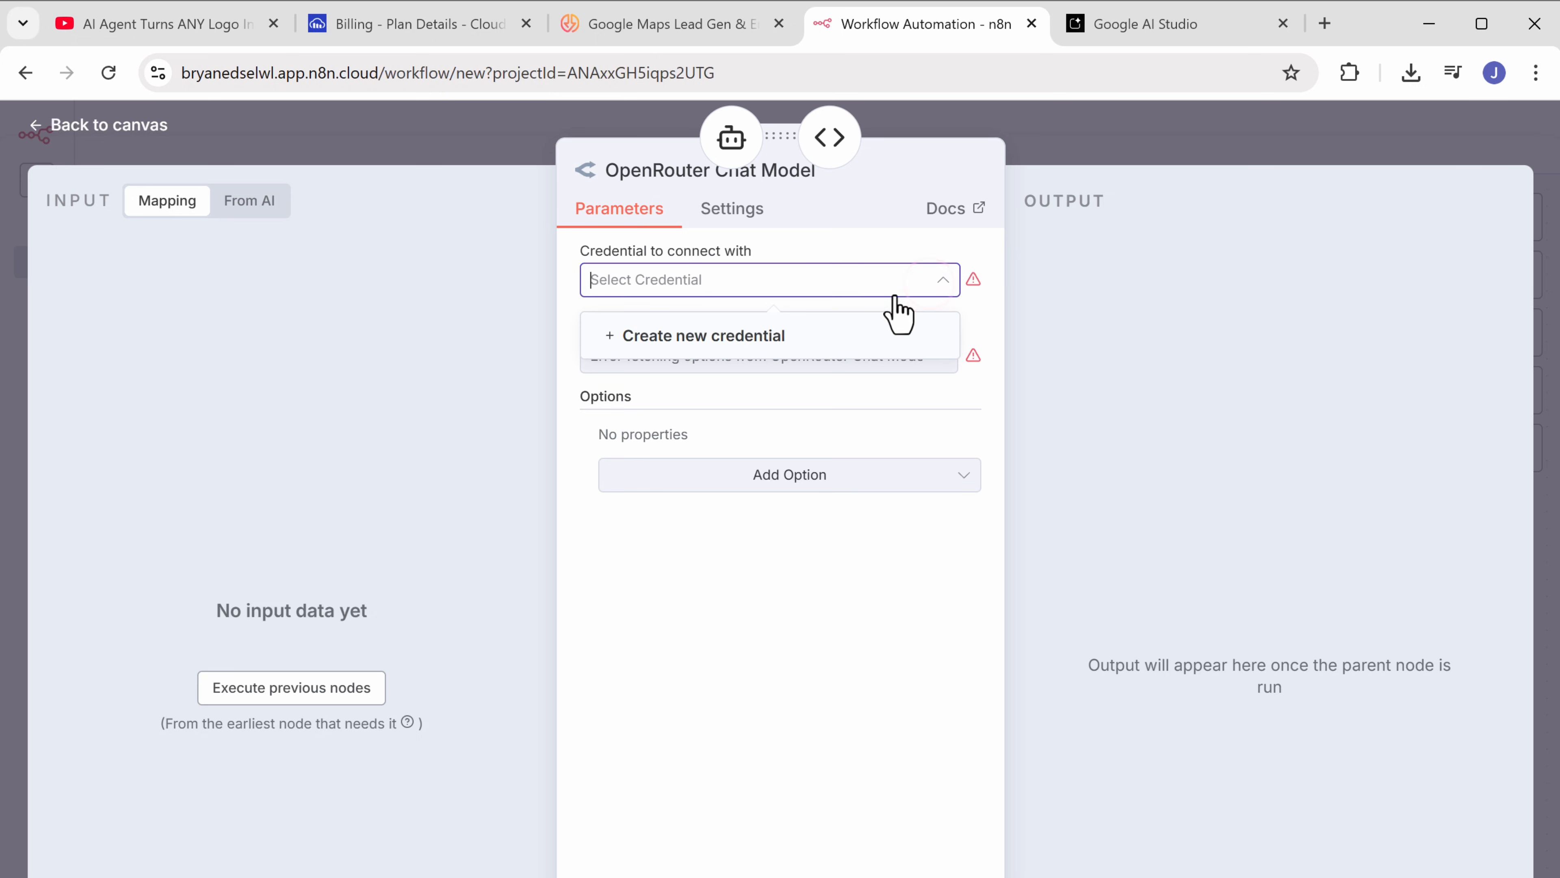
pyautogui.click(681, 343)
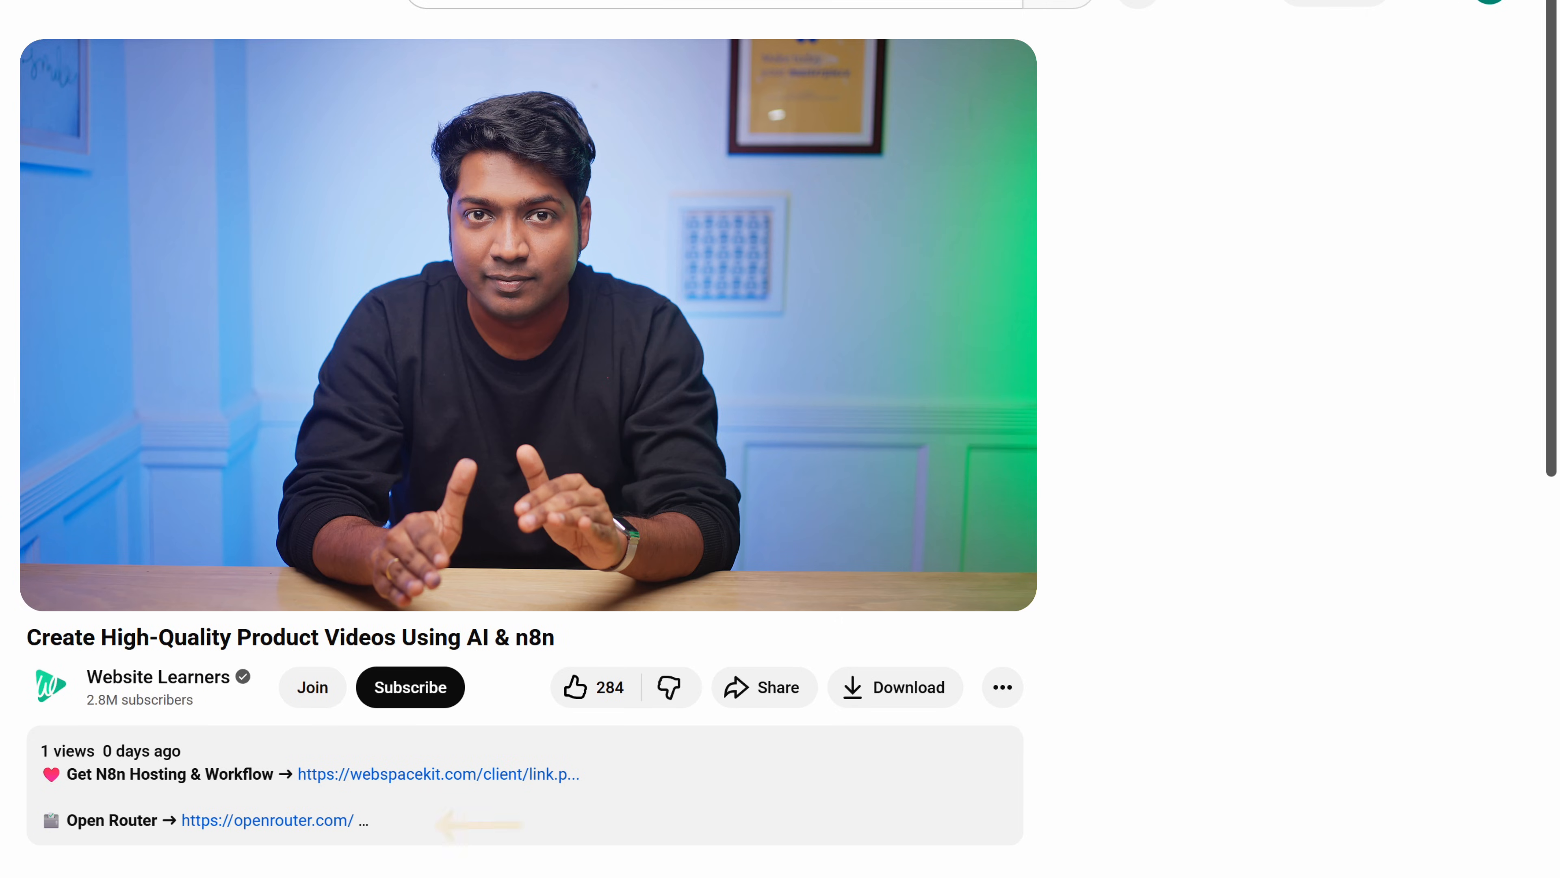
# Step: Open the OpenRouter website from the link in the YouTube video description and sign up with a Google account
pyautogui.click(294, 821)
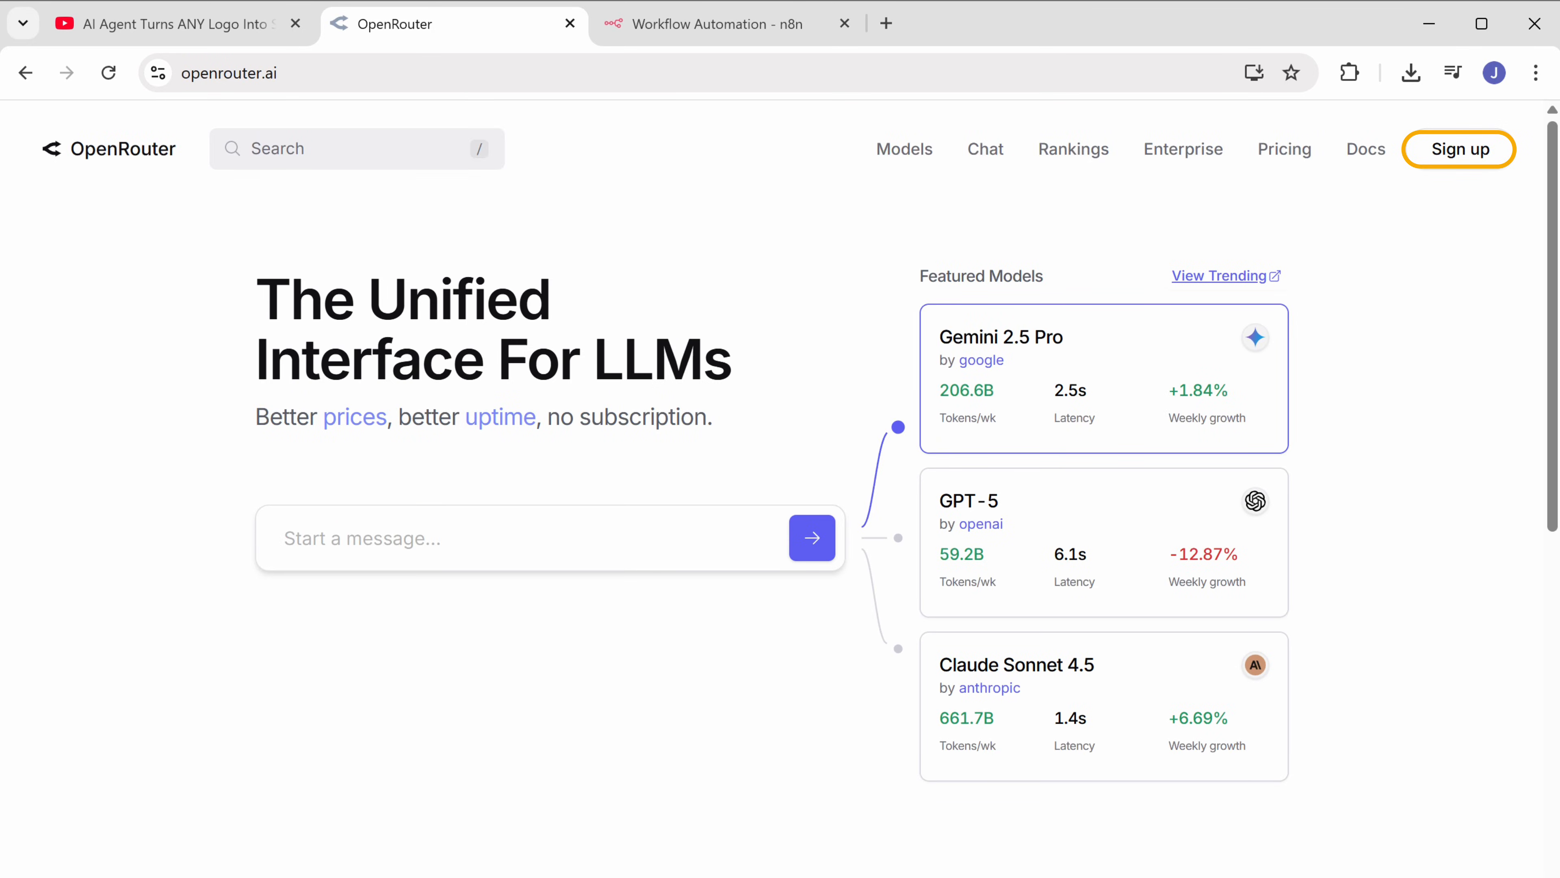
pyautogui.click(1460, 160)
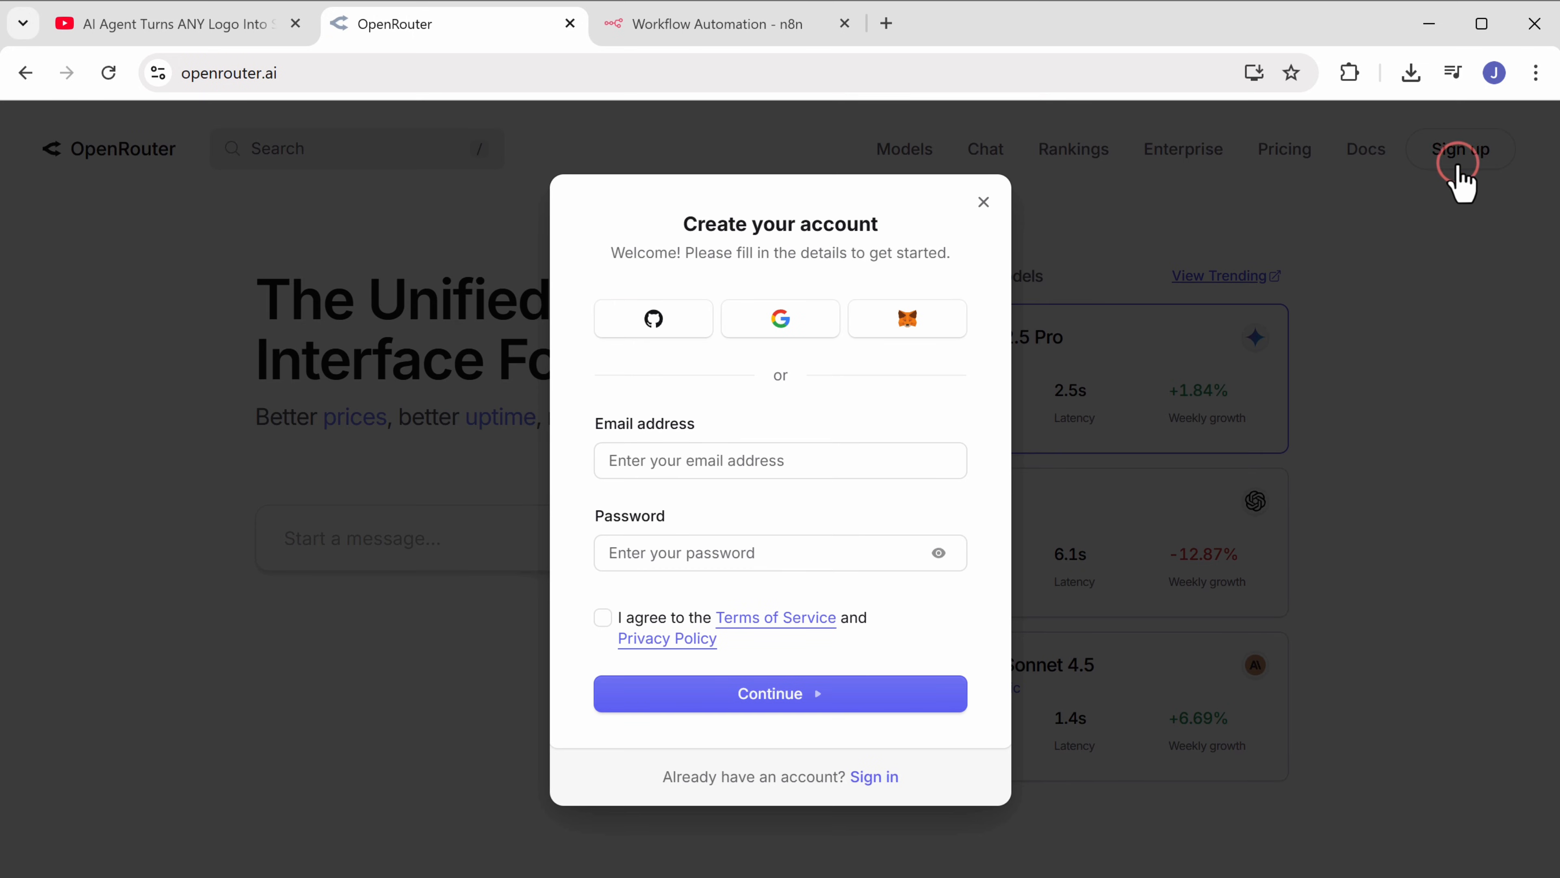
pyautogui.click(781, 320)
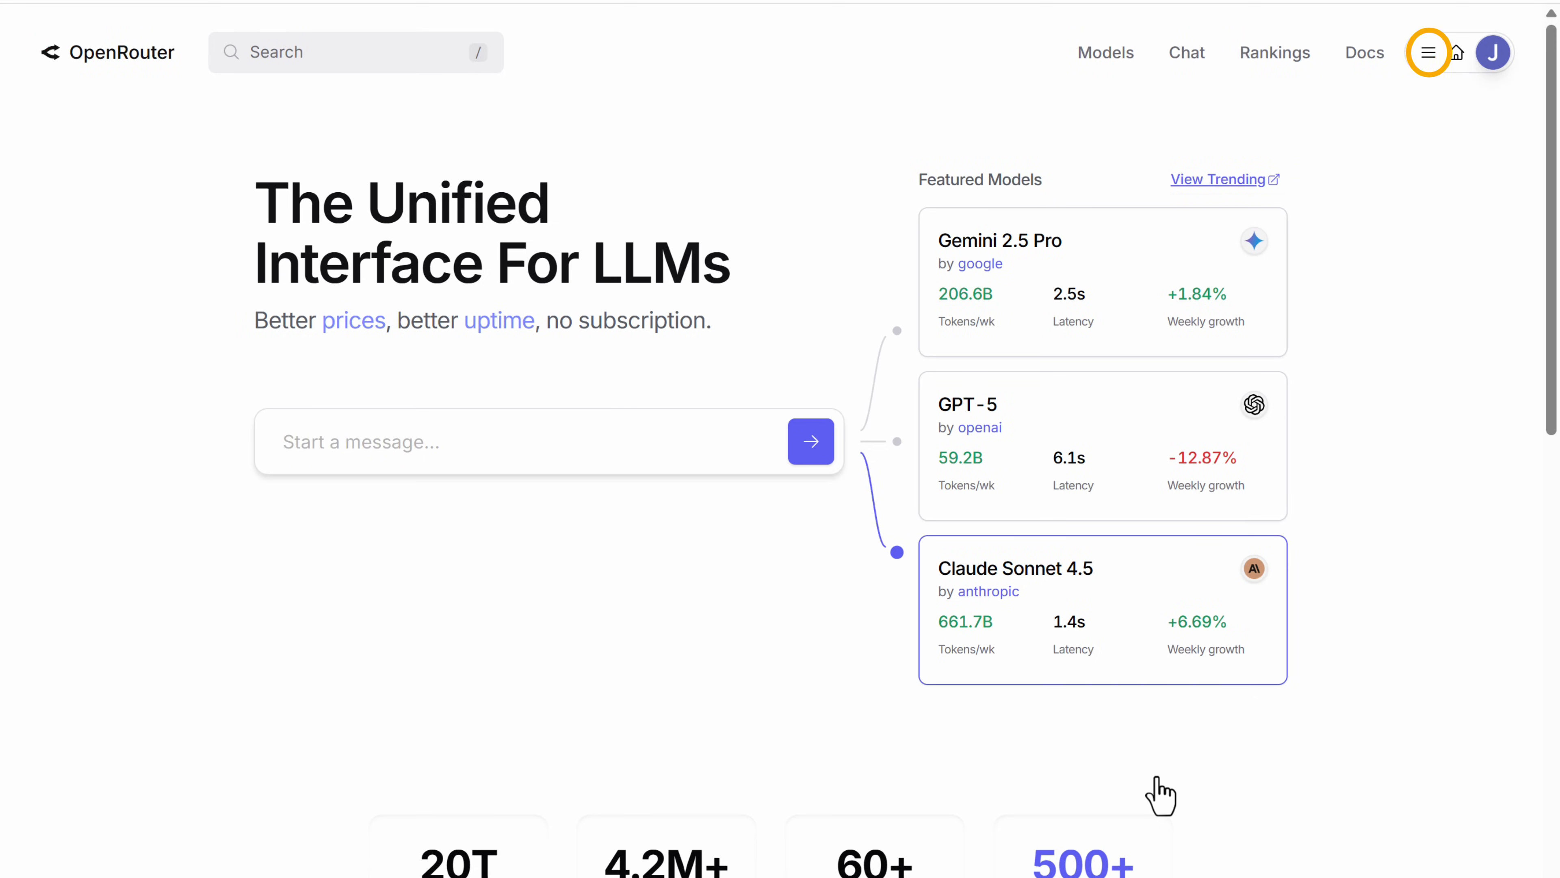
# Step: Create an OpenRouter API key named "Product Ad" with no credit limit
pyautogui.click(1428, 52)
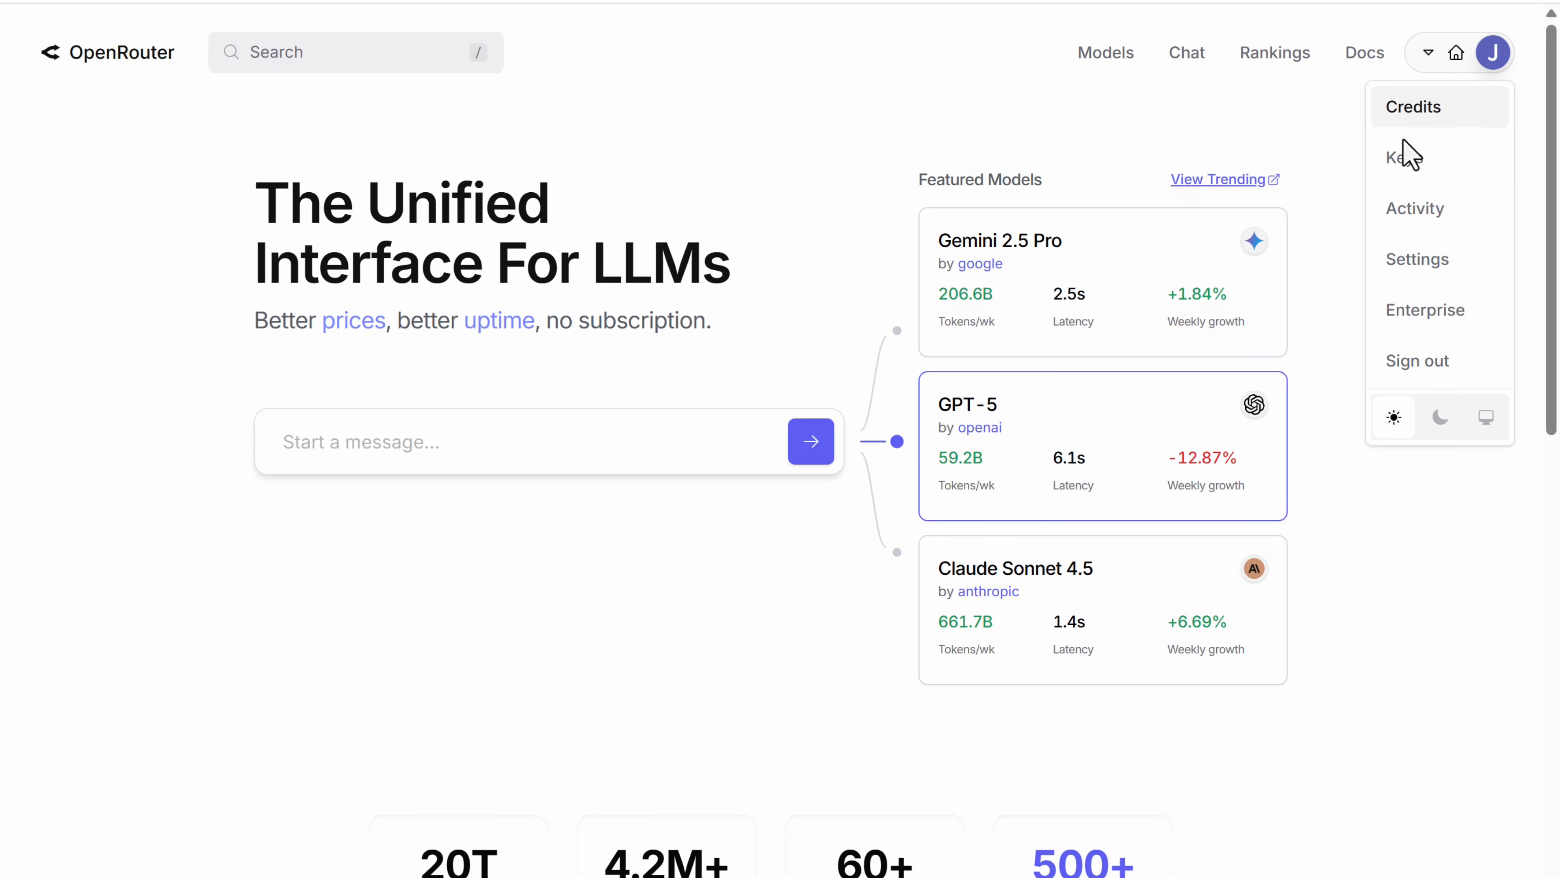
pyautogui.click(1401, 161)
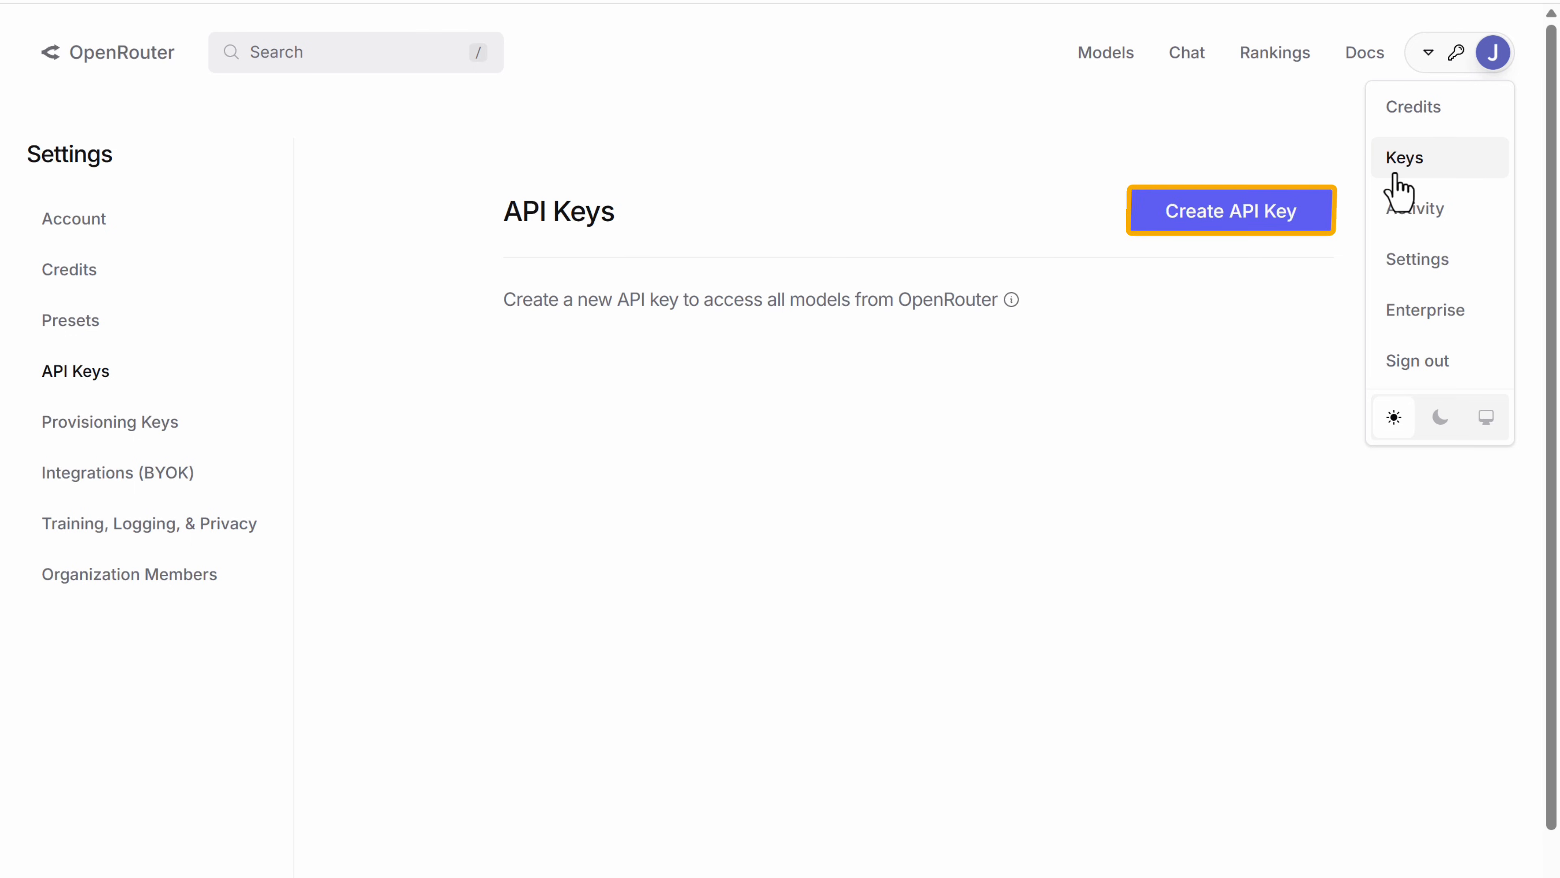
pyautogui.click(1206, 219)
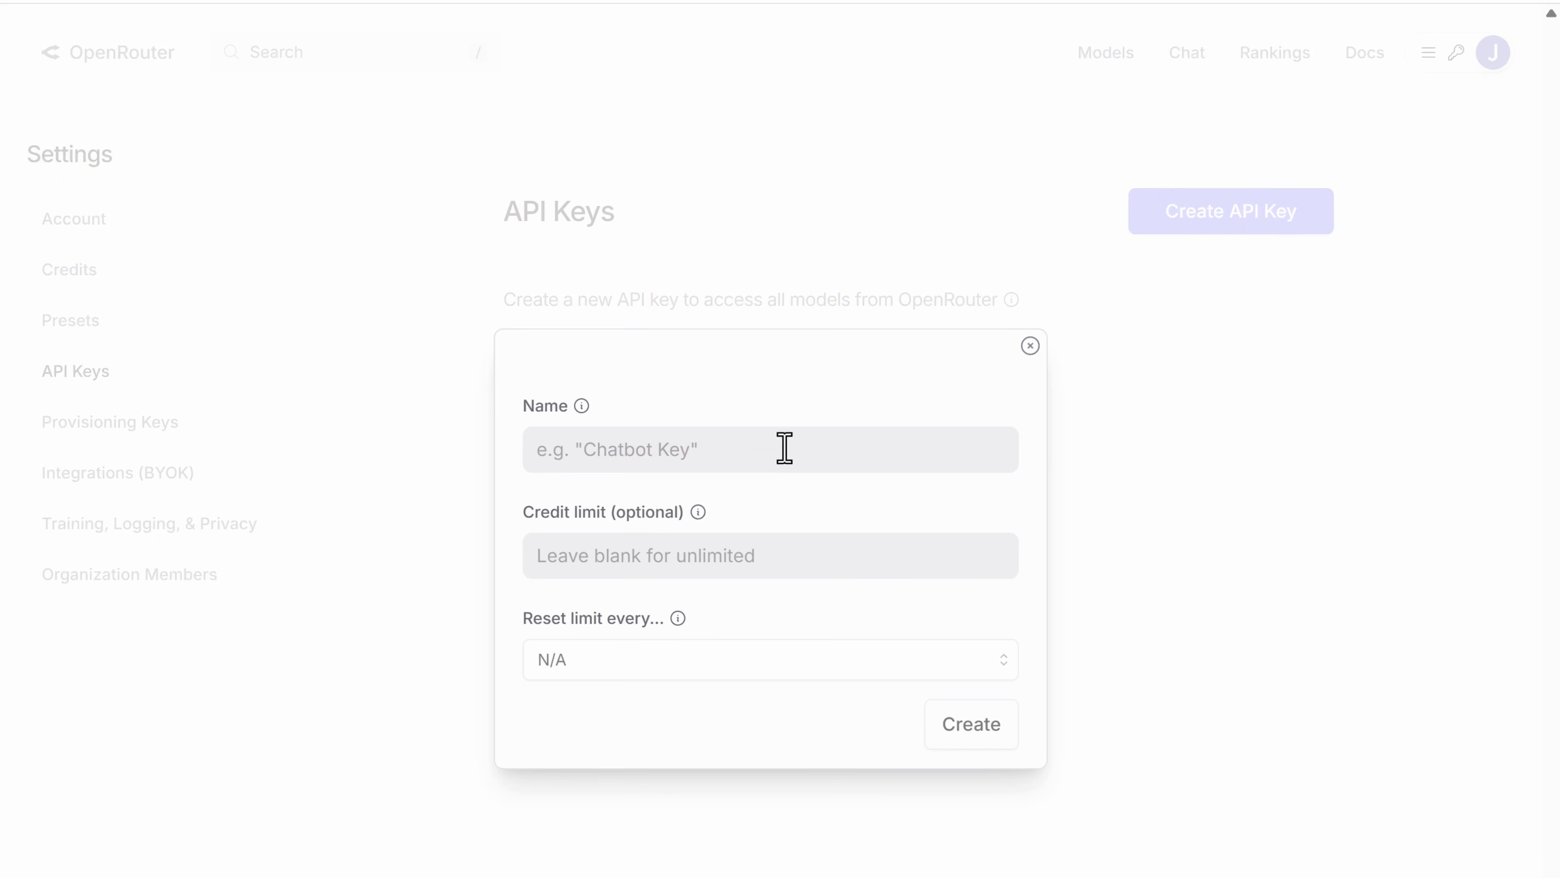
pyautogui.write('Product Ad')
pyautogui.click(766, 380)
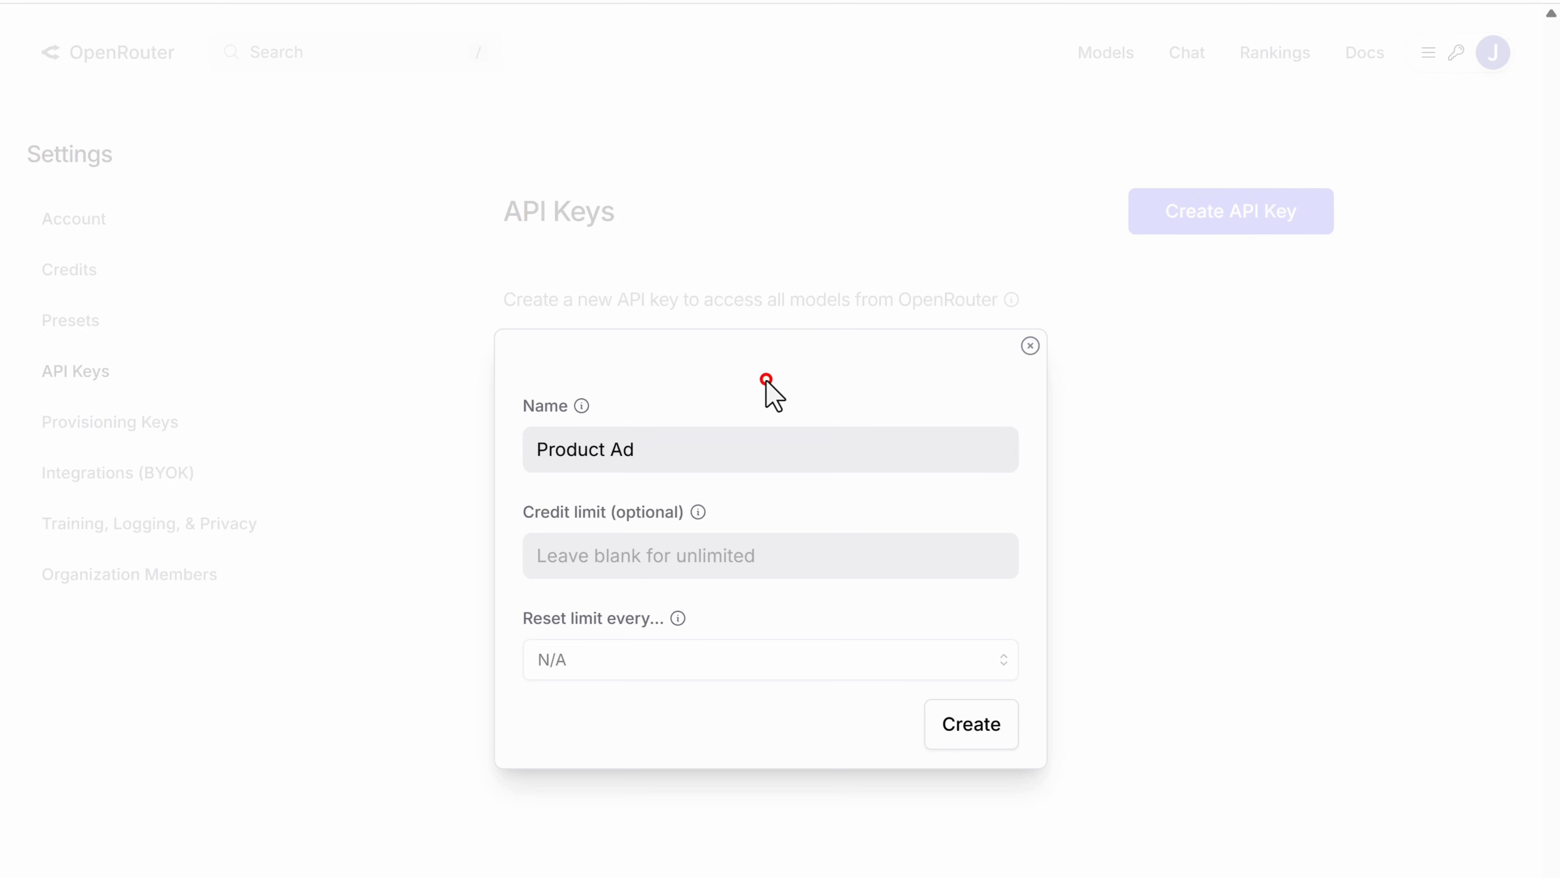
pyautogui.click(968, 741)
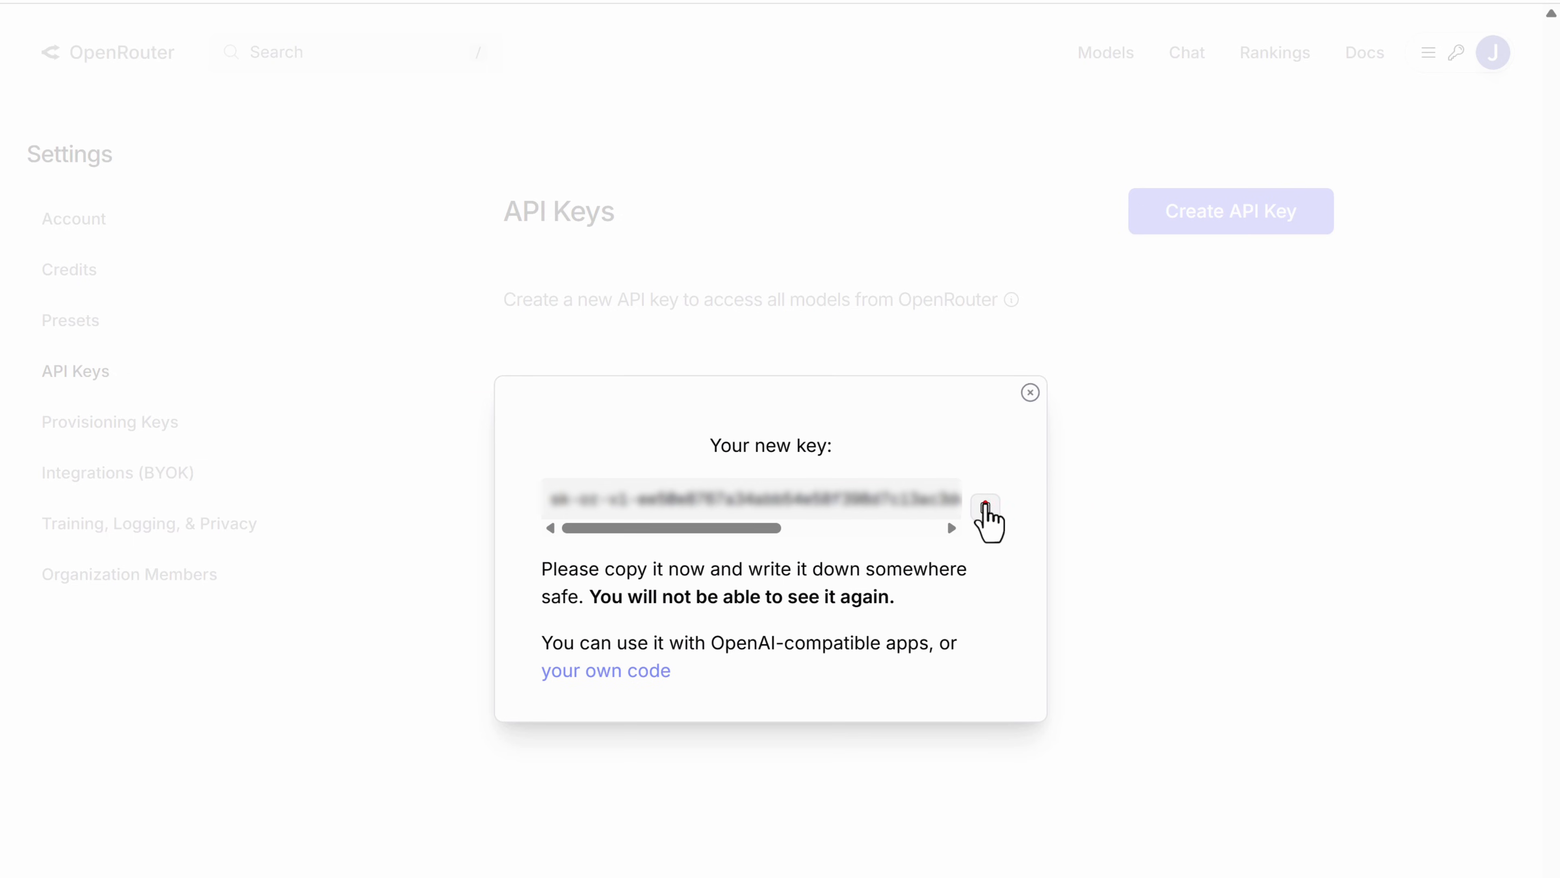
# Step: Copy the new OpenRouter API key, paste it into n8n's OpenRouter account credential and save the credential
pyautogui.click(986, 505)
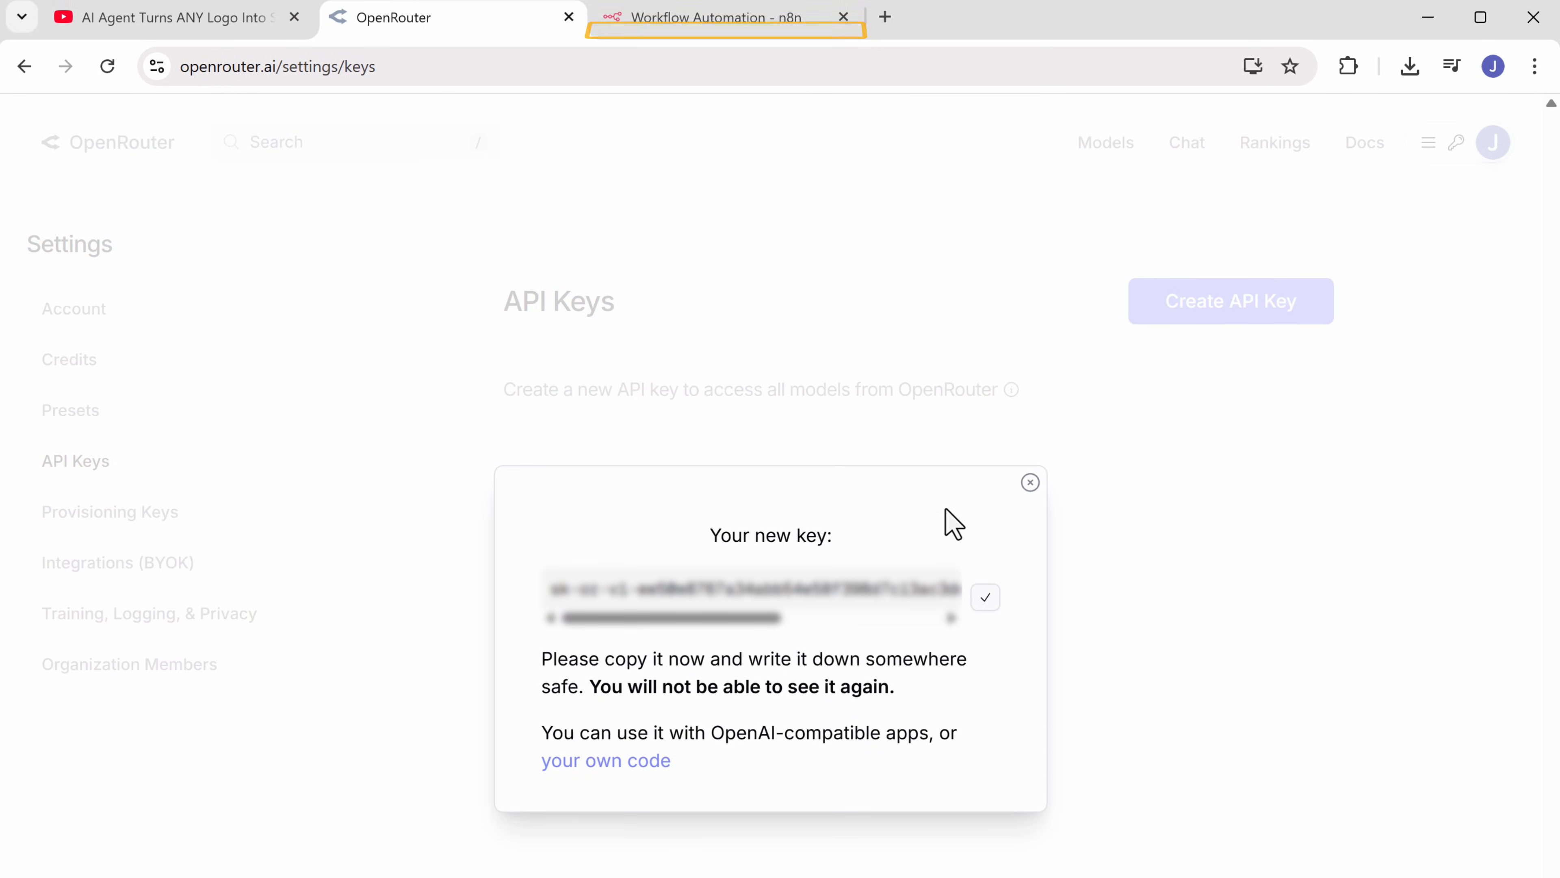
pyautogui.click(698, 29)
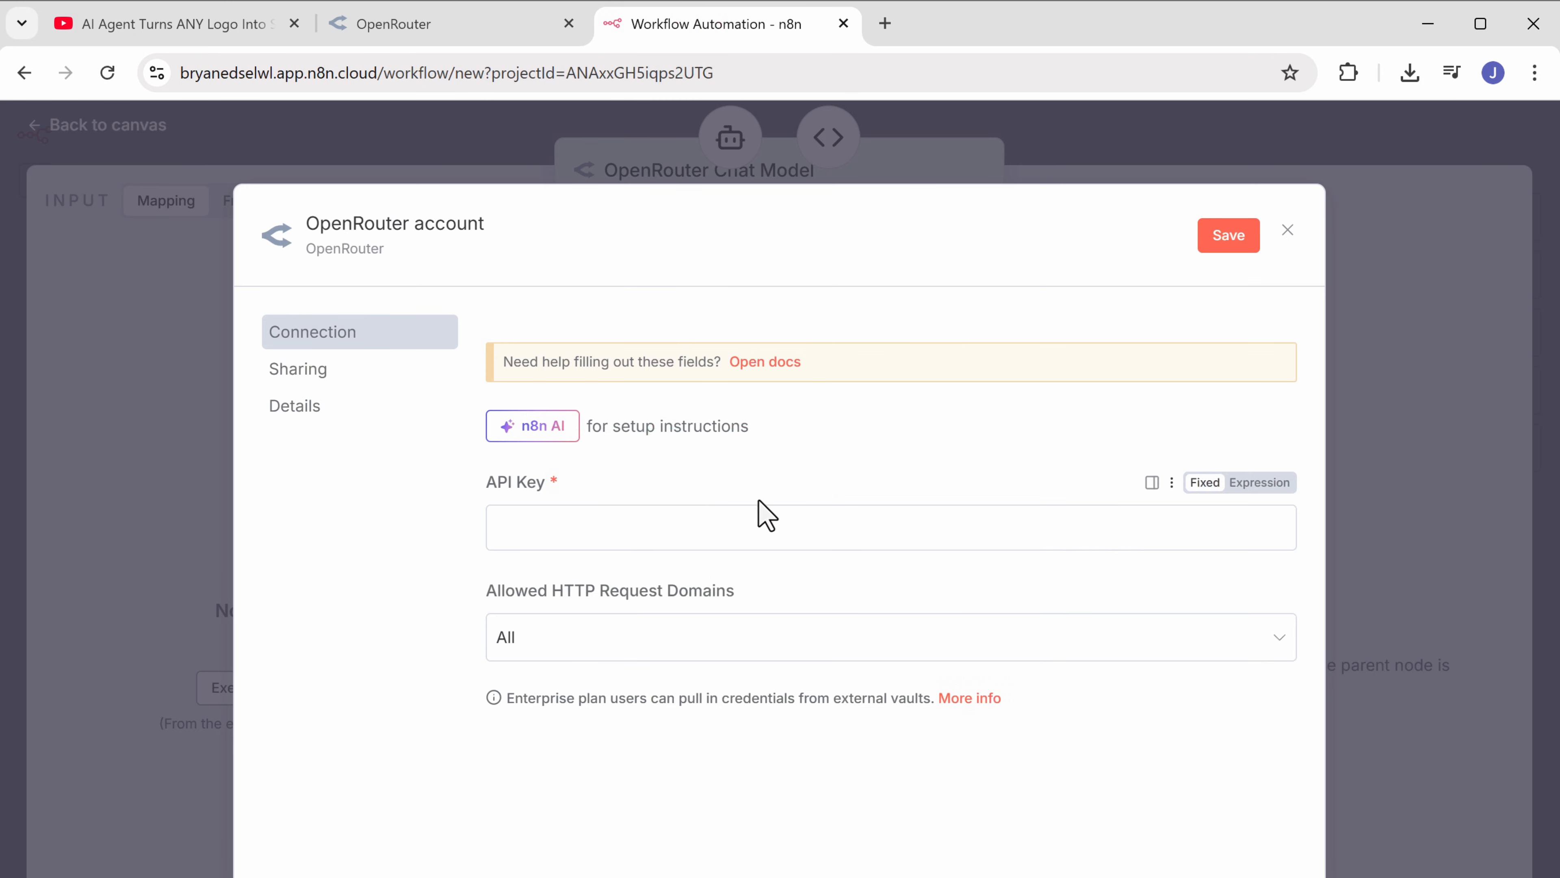
pyautogui.click(754, 527)
pyautogui.click(761, 469)
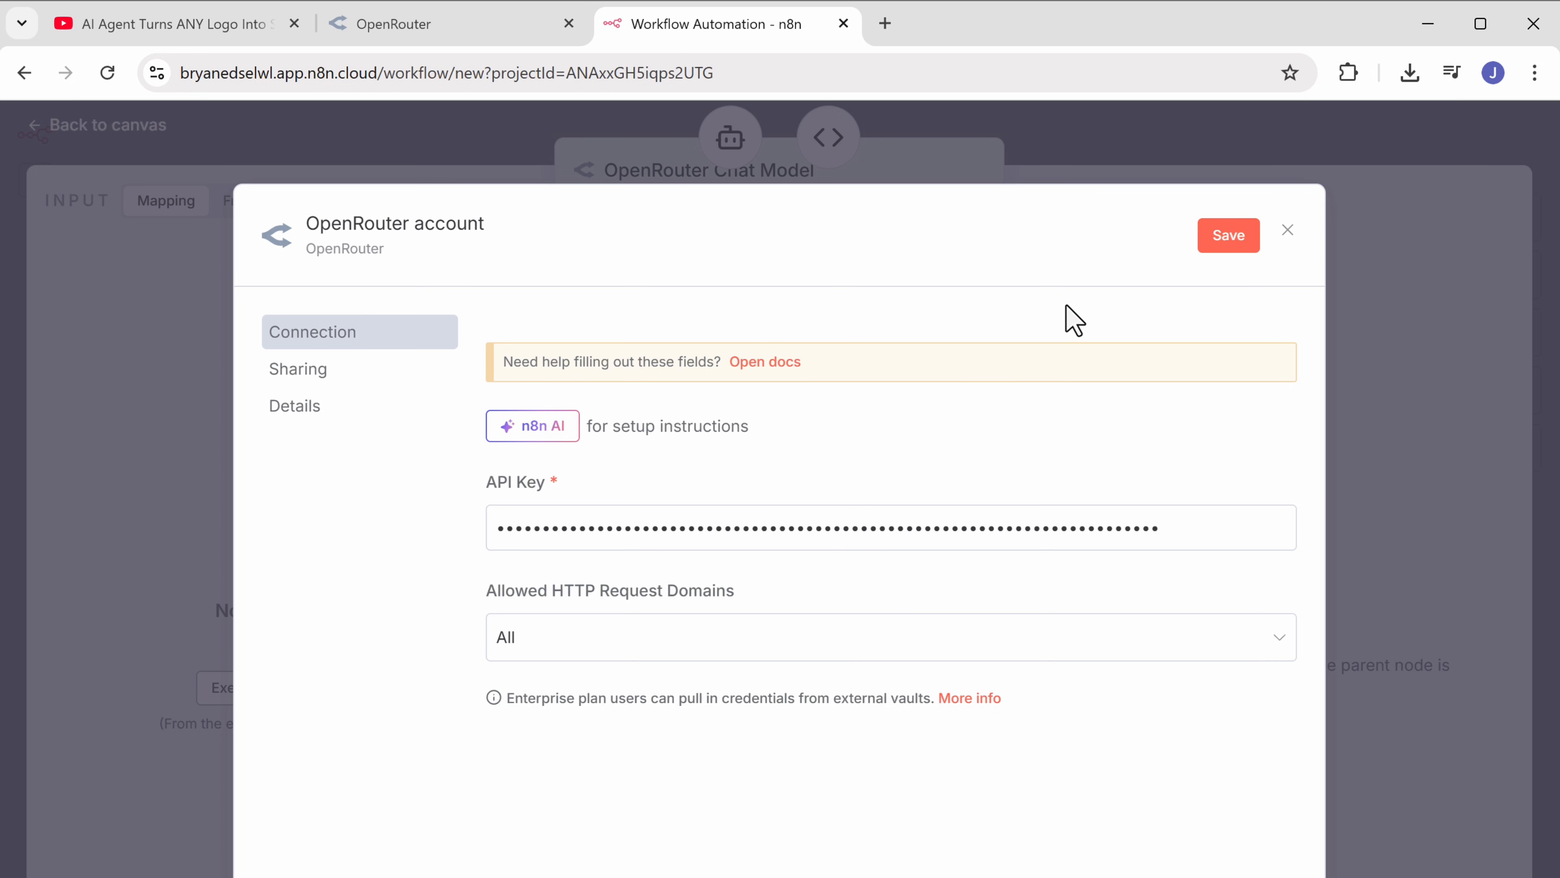
pyautogui.click(1220, 244)
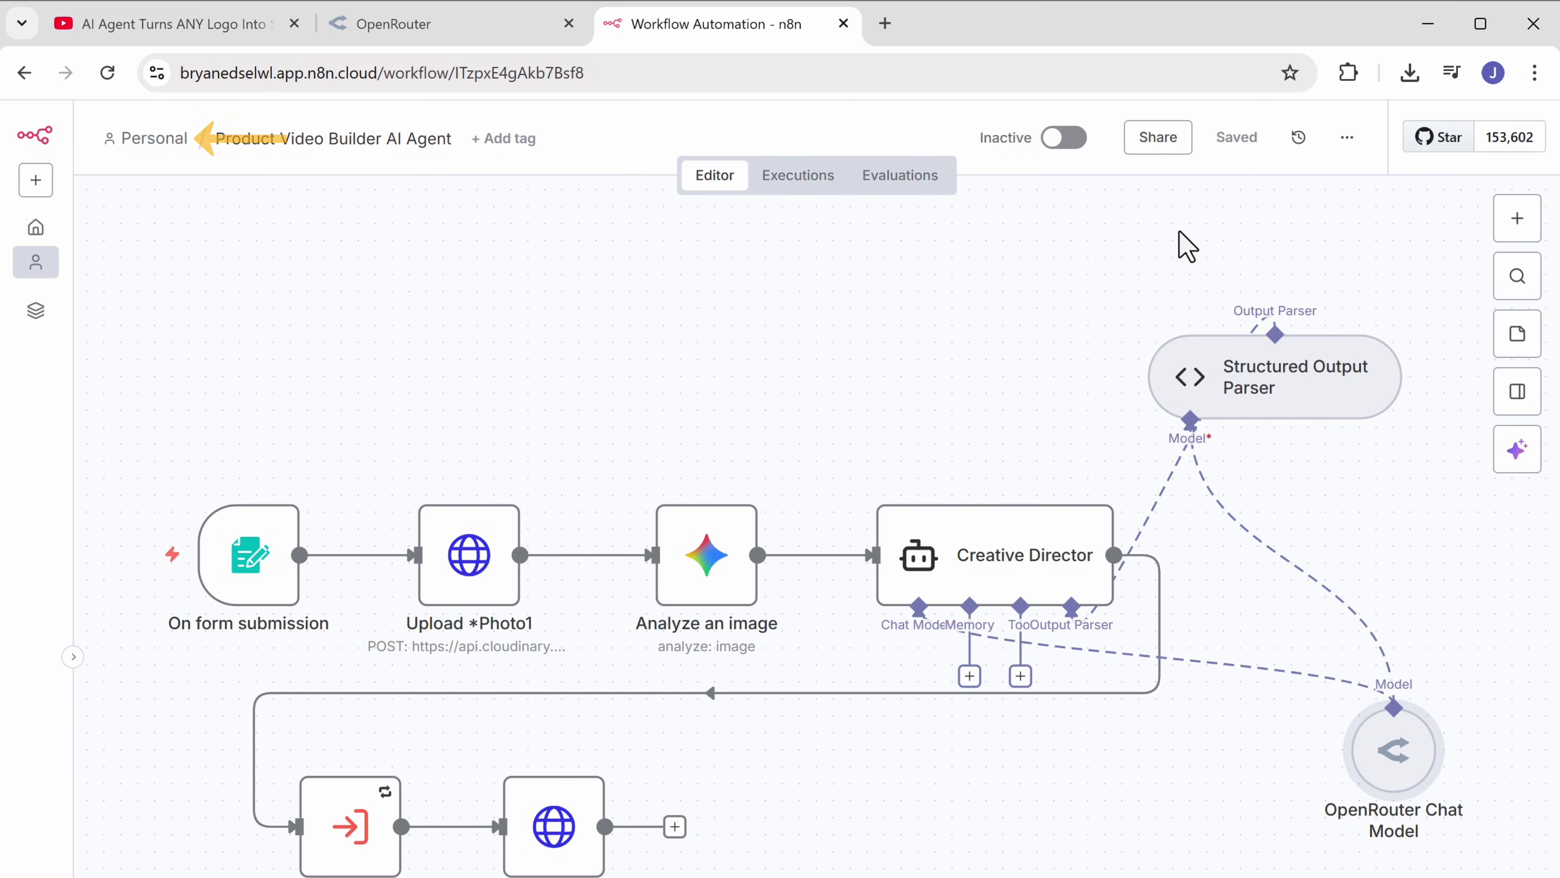
# Step: Open the Personal workflows page in a new browser tab and create a new workflow there
pyautogui.rightClick(154, 149)
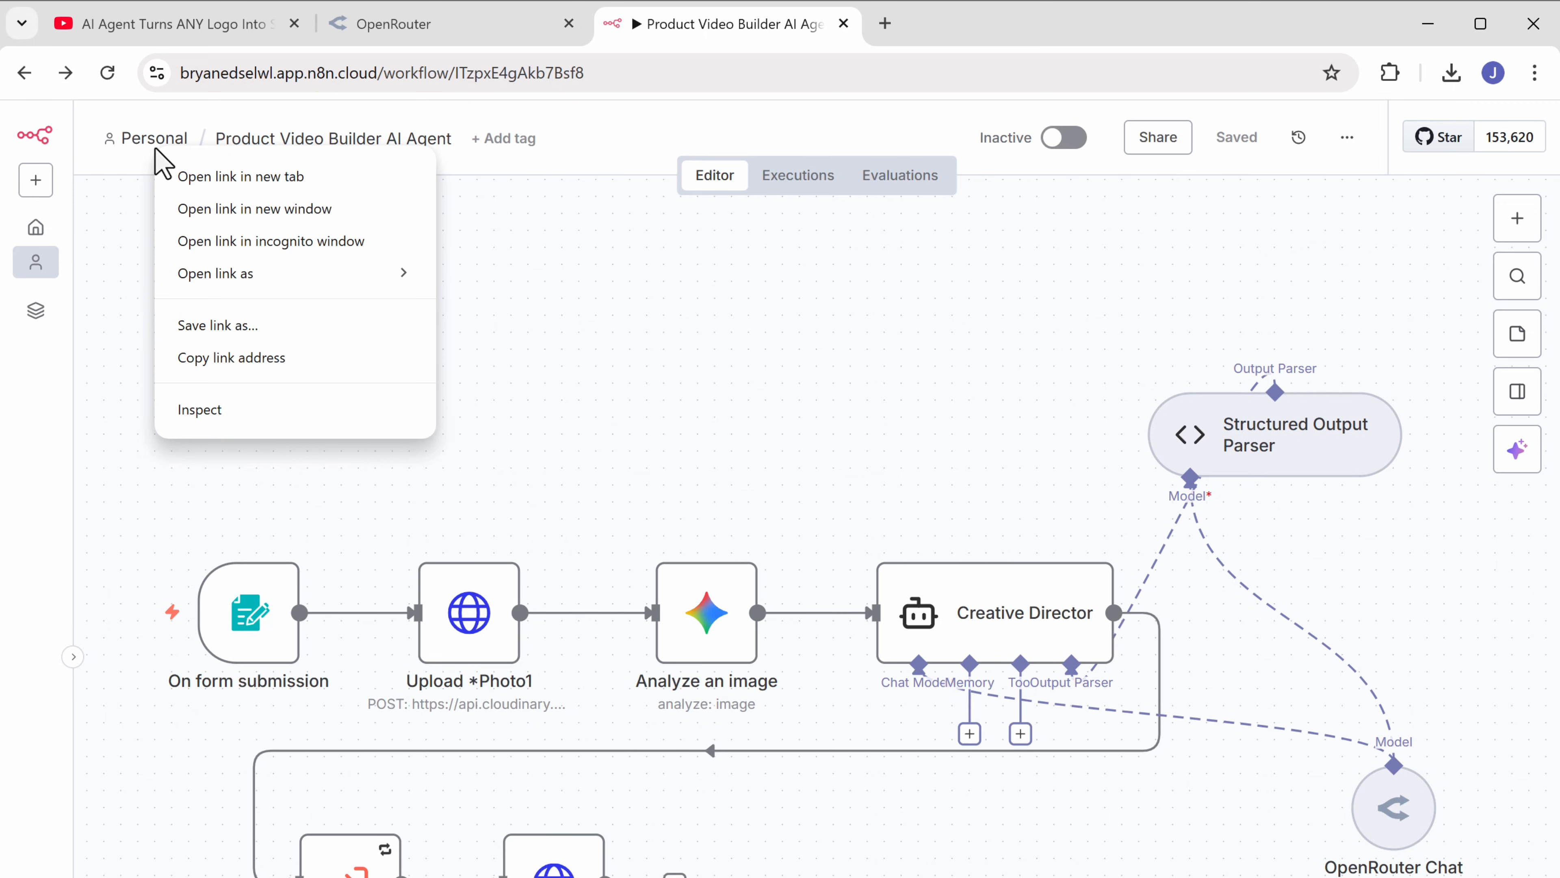
pyautogui.click(225, 184)
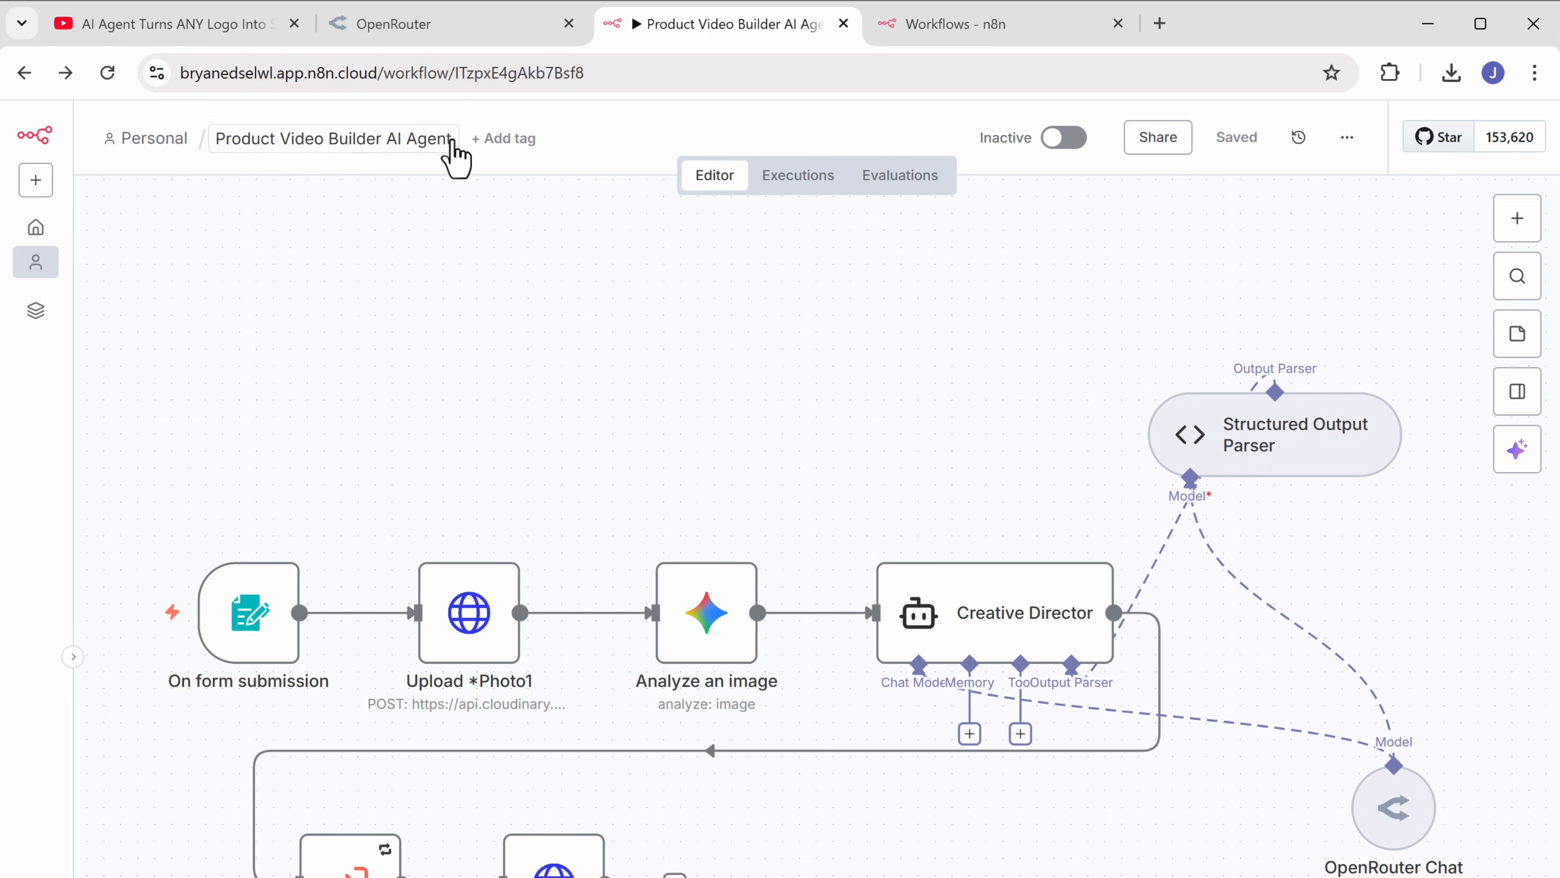
pyautogui.click(953, 35)
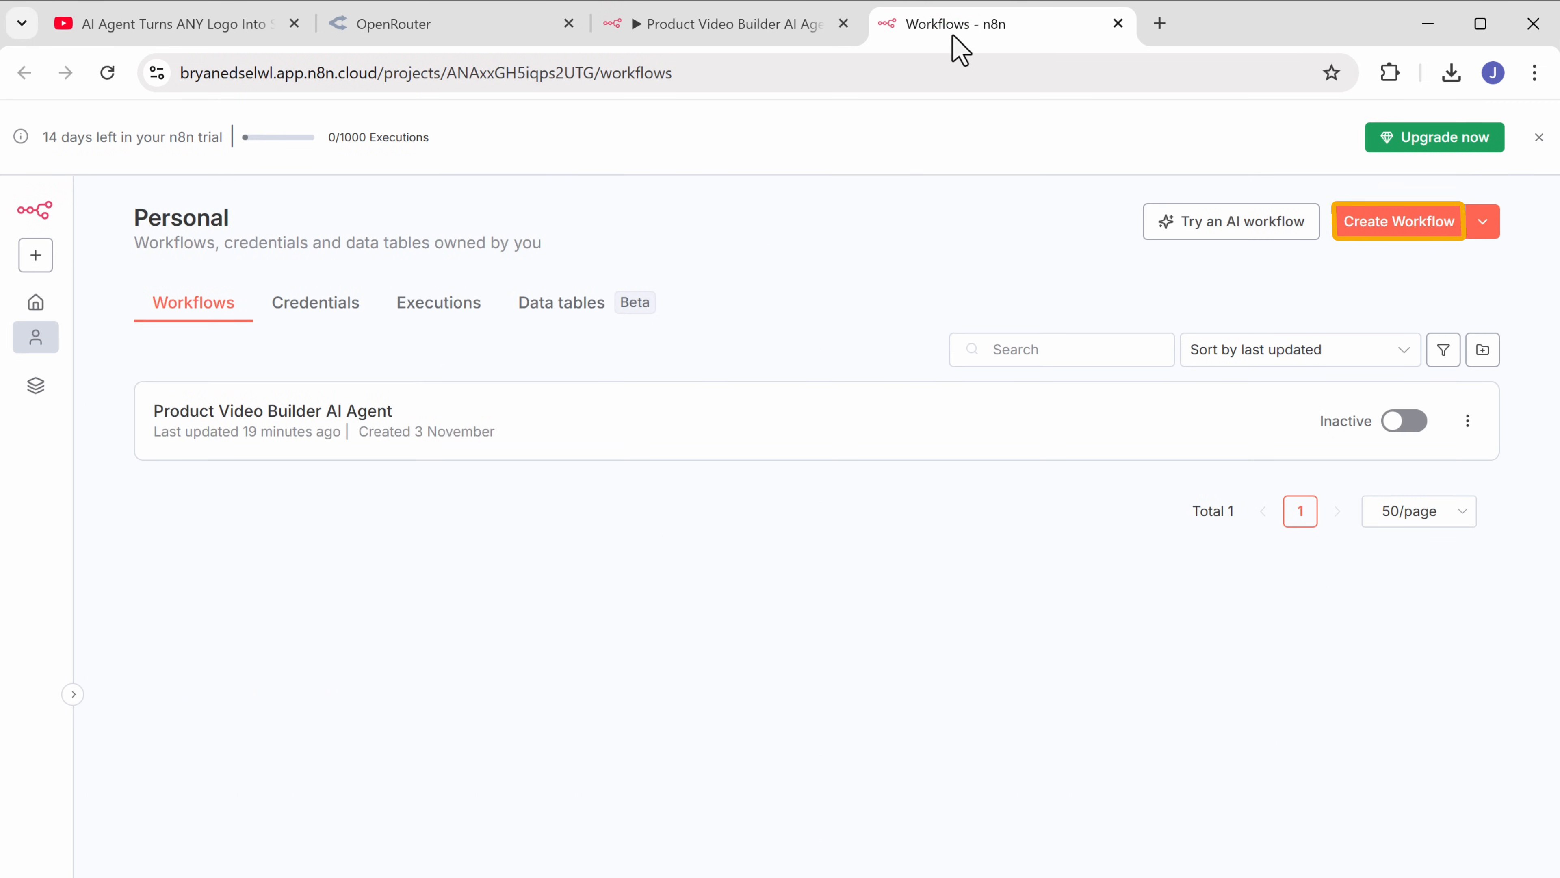
pyautogui.click(1389, 230)
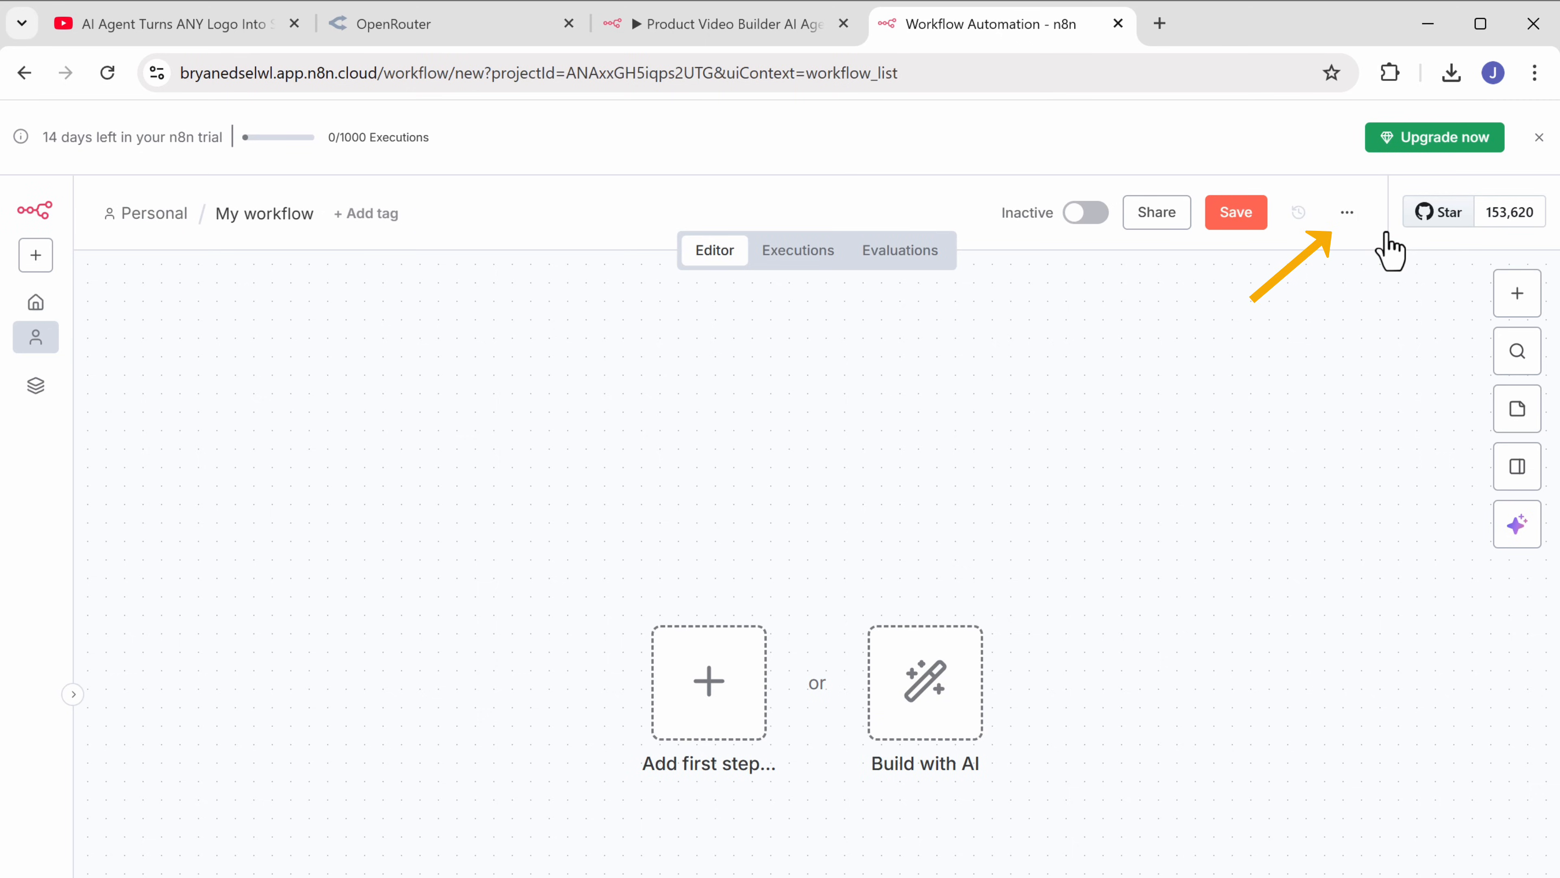
# Step: Import the Product Video Builder Subworkflow JSON file into the new workflow
pyautogui.click(1347, 212)
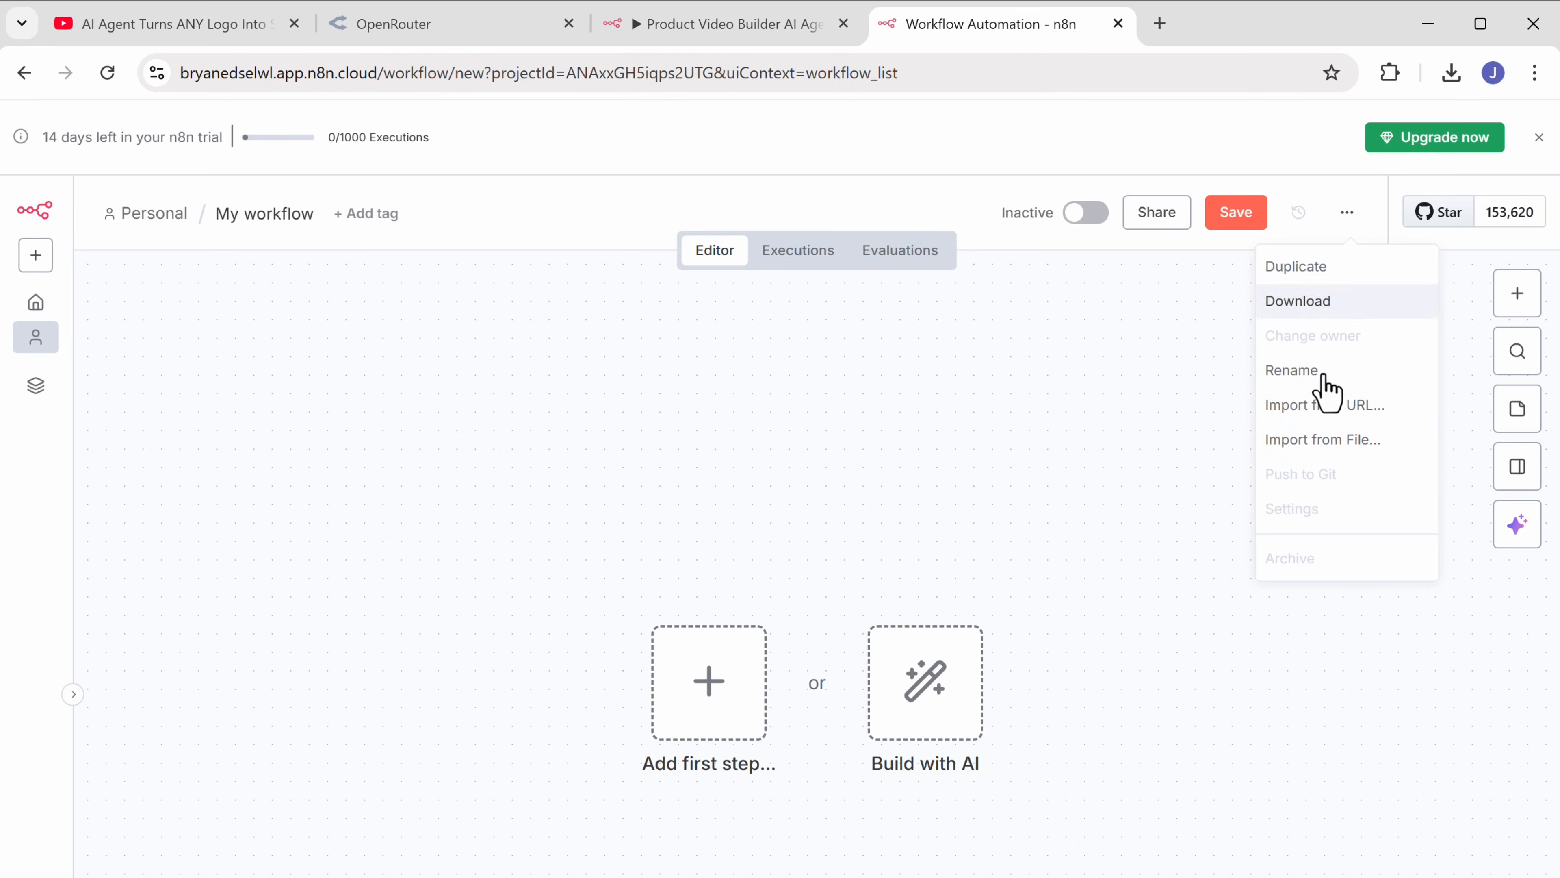
pyautogui.click(1321, 439)
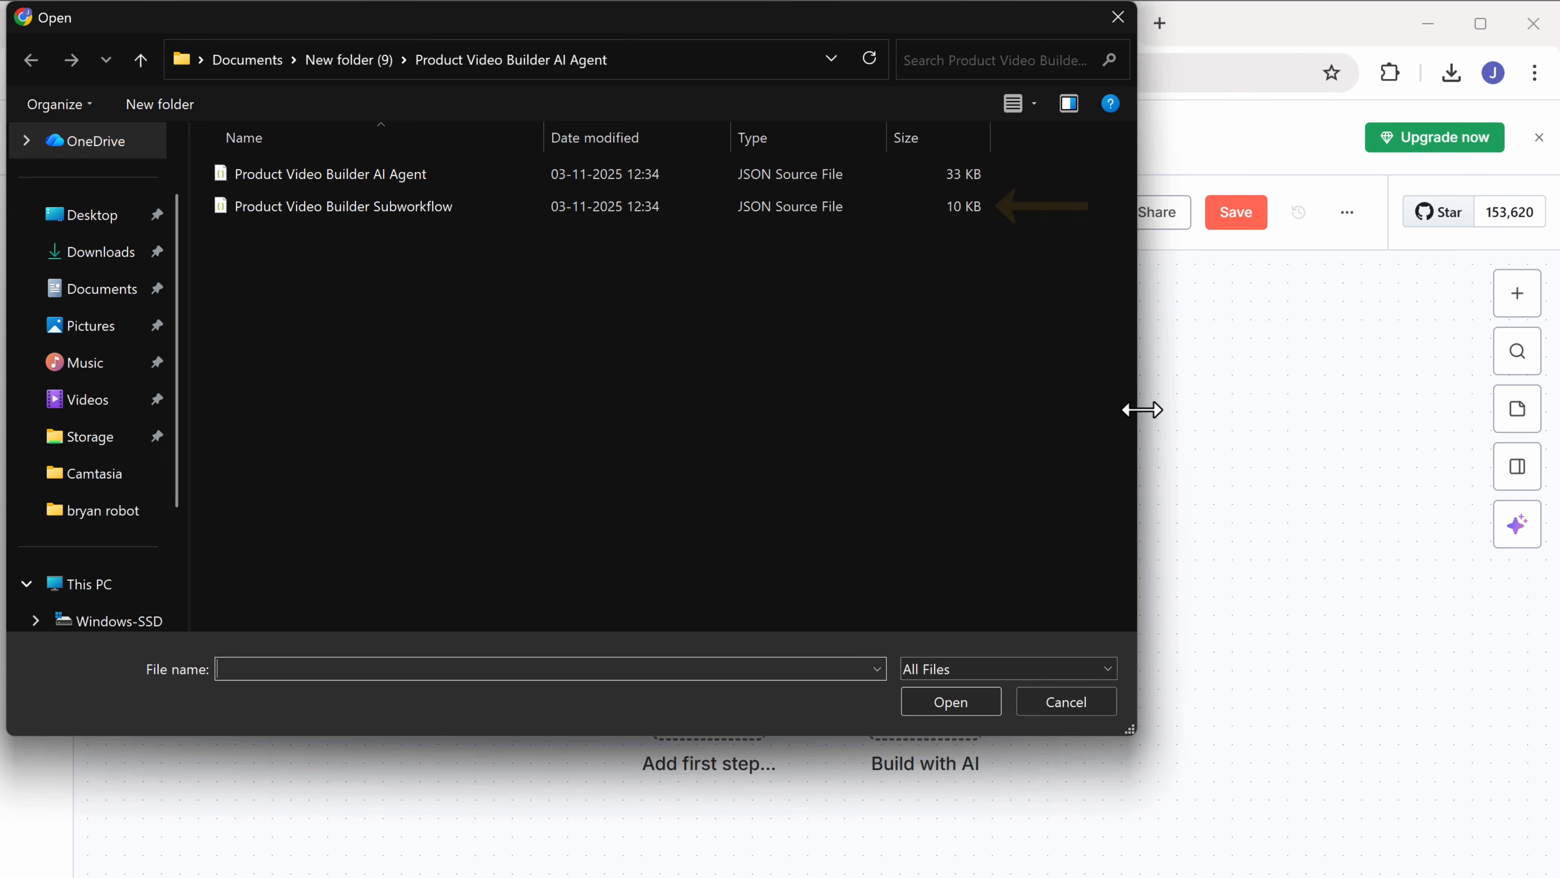
pyautogui.click(318, 212)
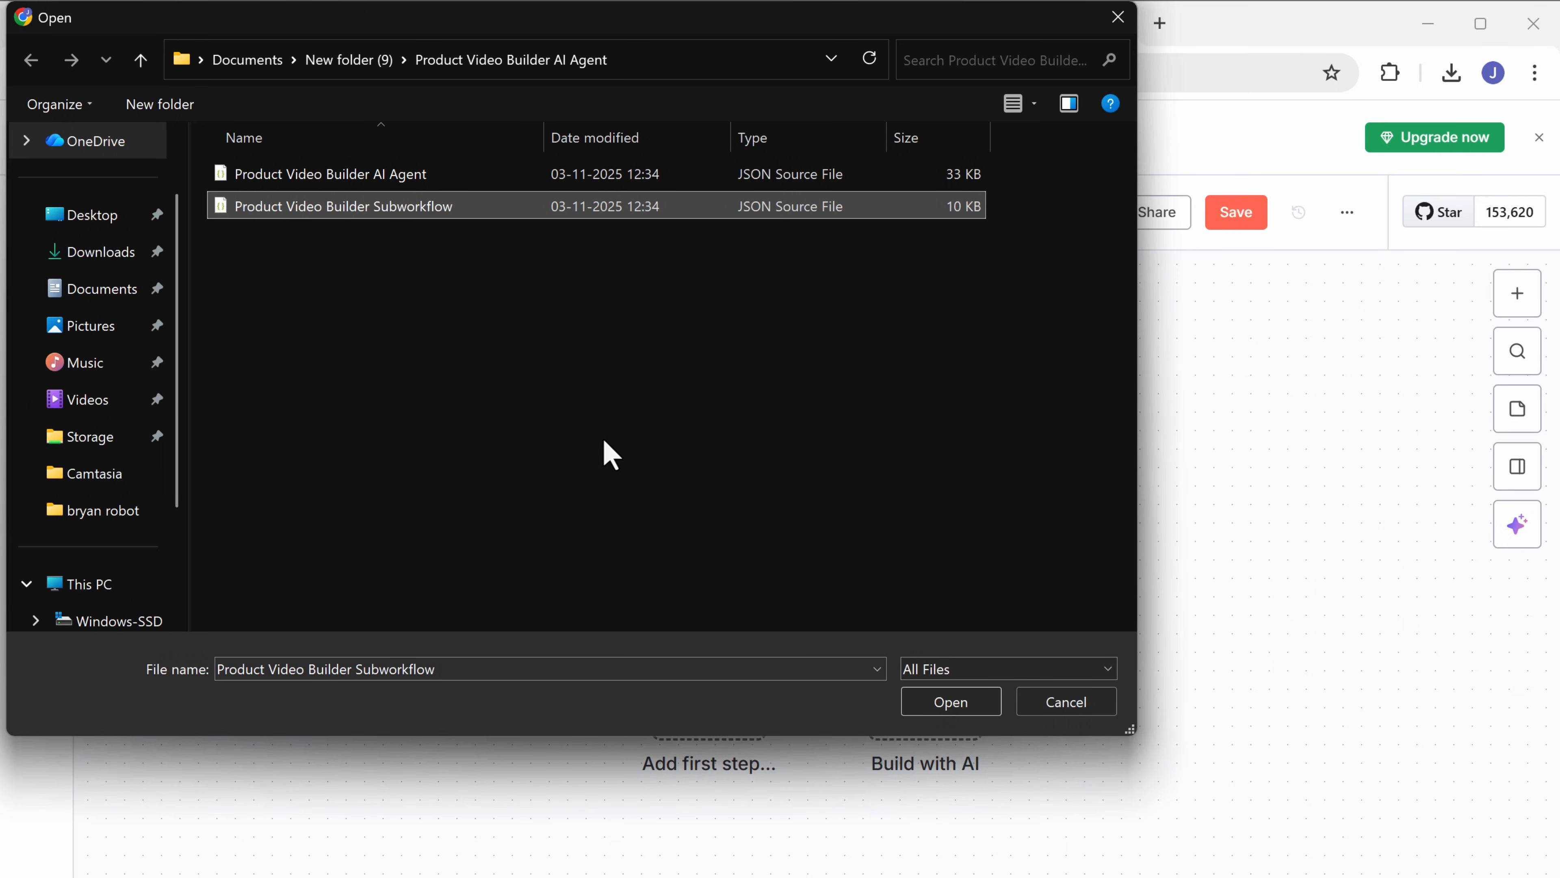
pyautogui.click(951, 707)
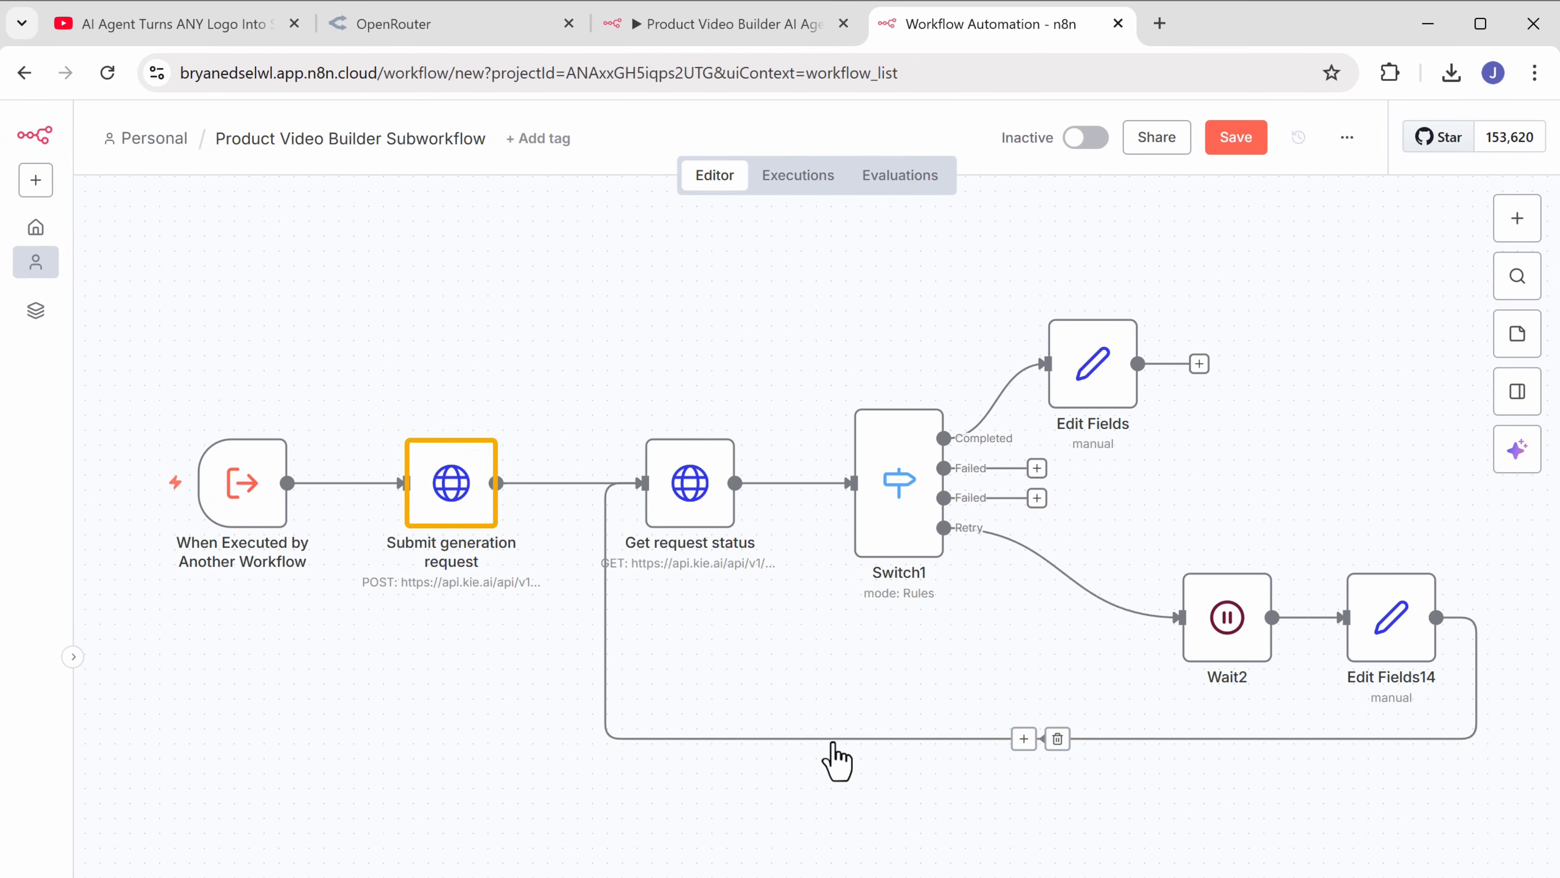
# Step: Open the Submit generation request node at its Authorization header parameter
pyautogui.doubleClick(453, 523)
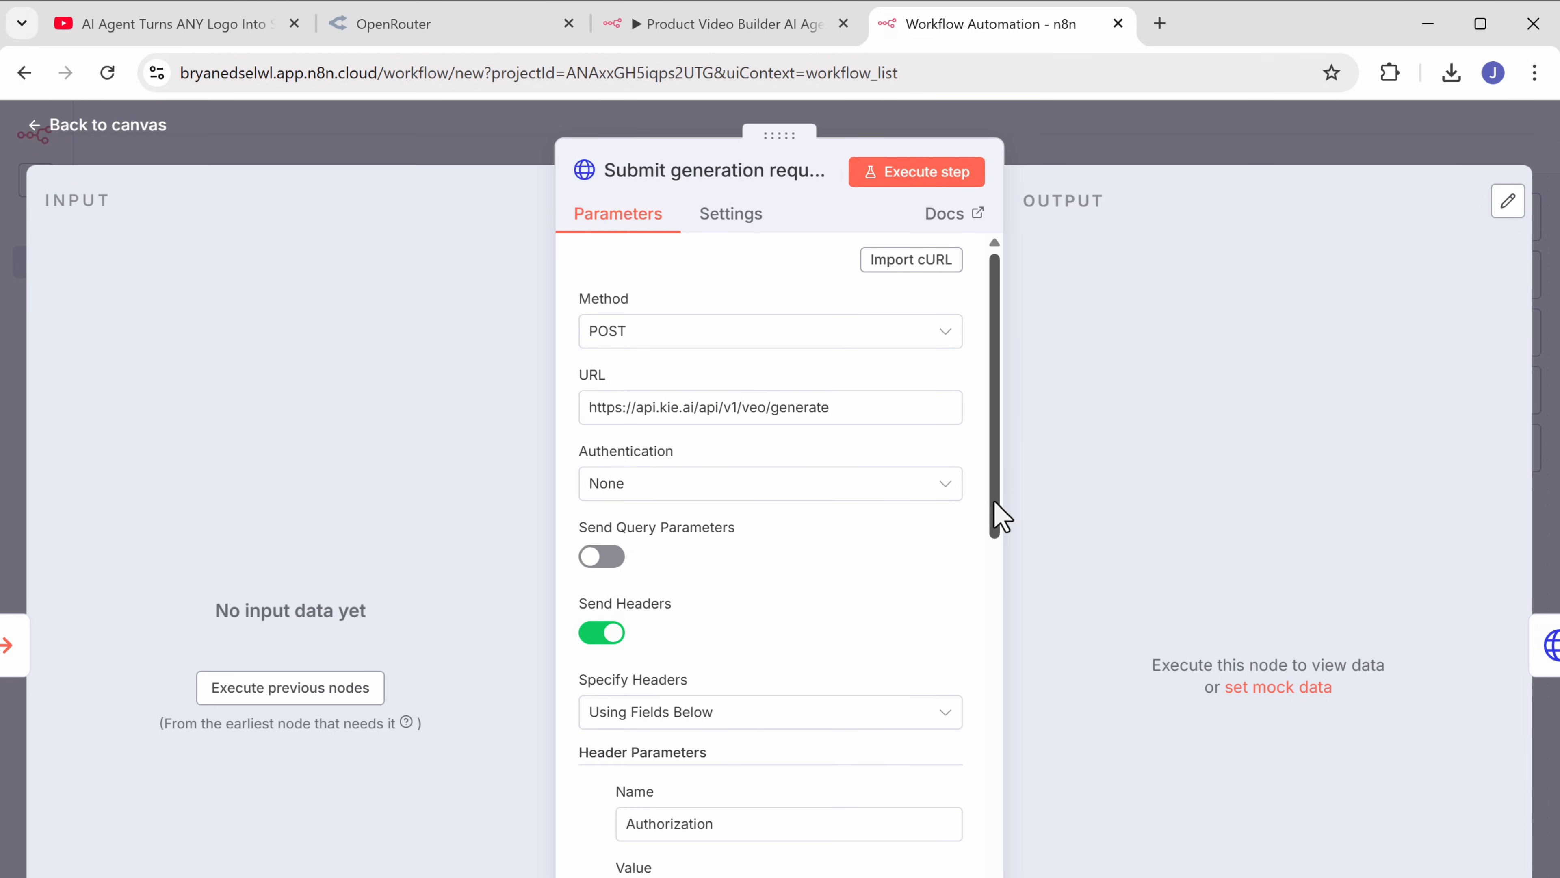
pyautogui.moveTo(995, 502); pyautogui.dragTo(1004, 631)
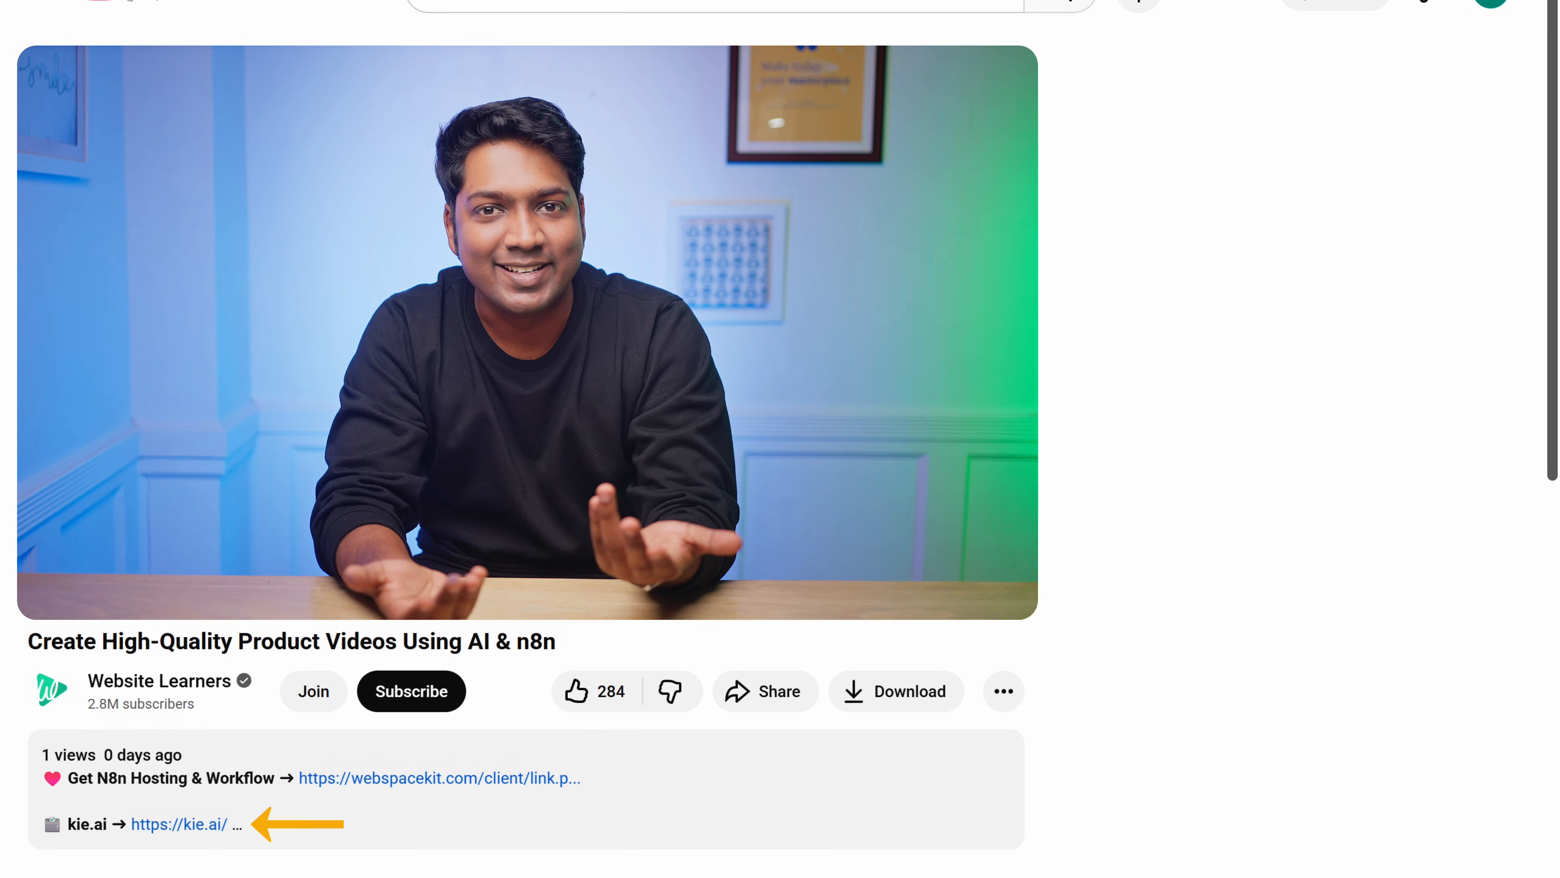
# Step: Open the kie.ai website from the link in the YouTube video description and sign in with the Google account
pyautogui.click(193, 823)
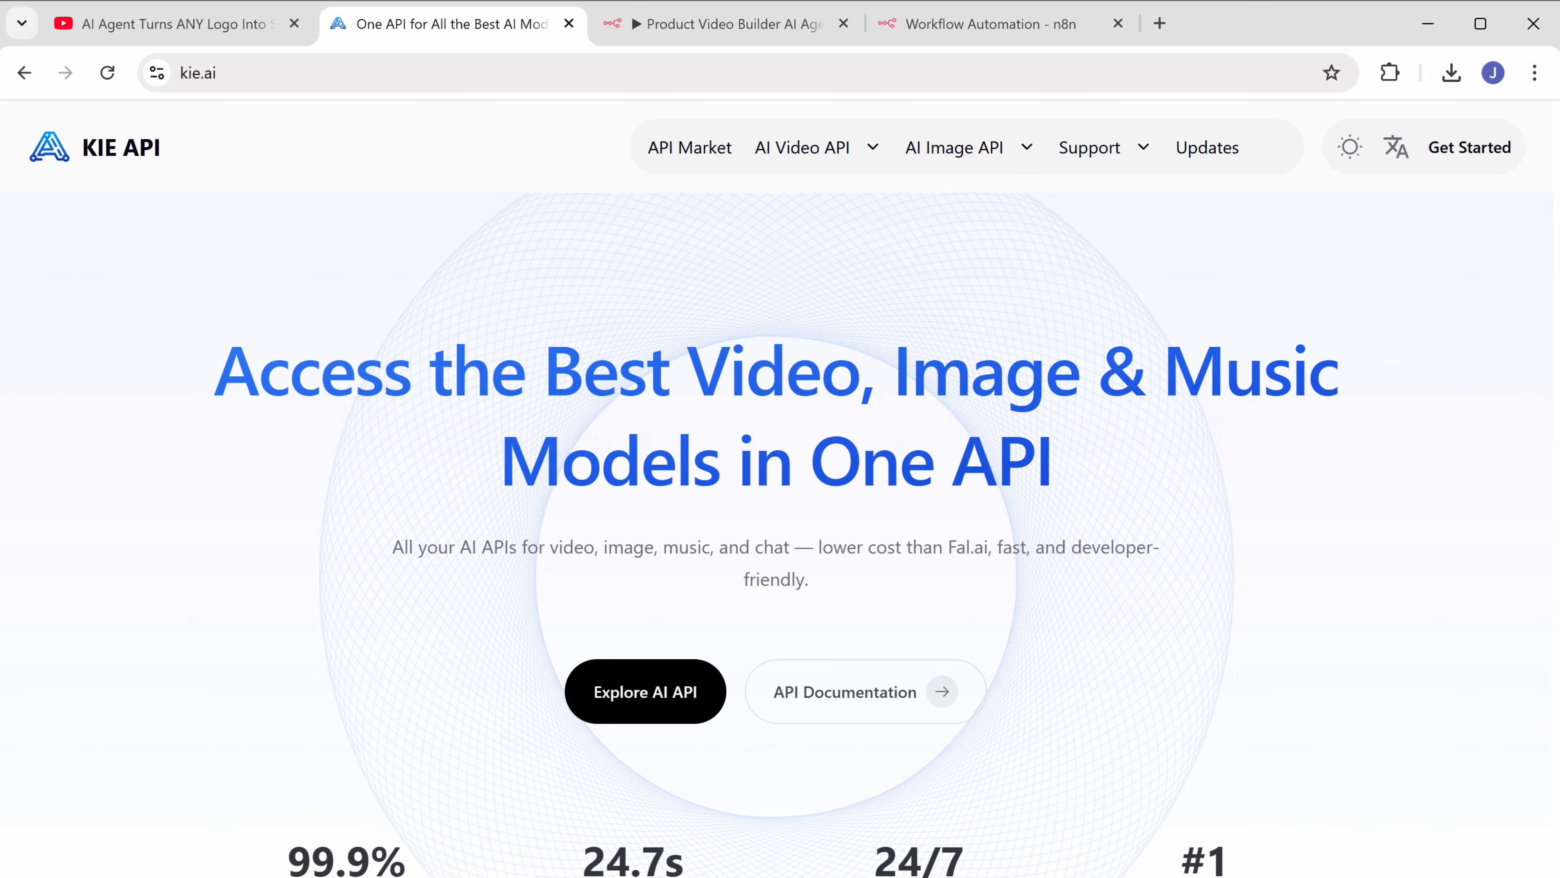
pyautogui.click(1457, 159)
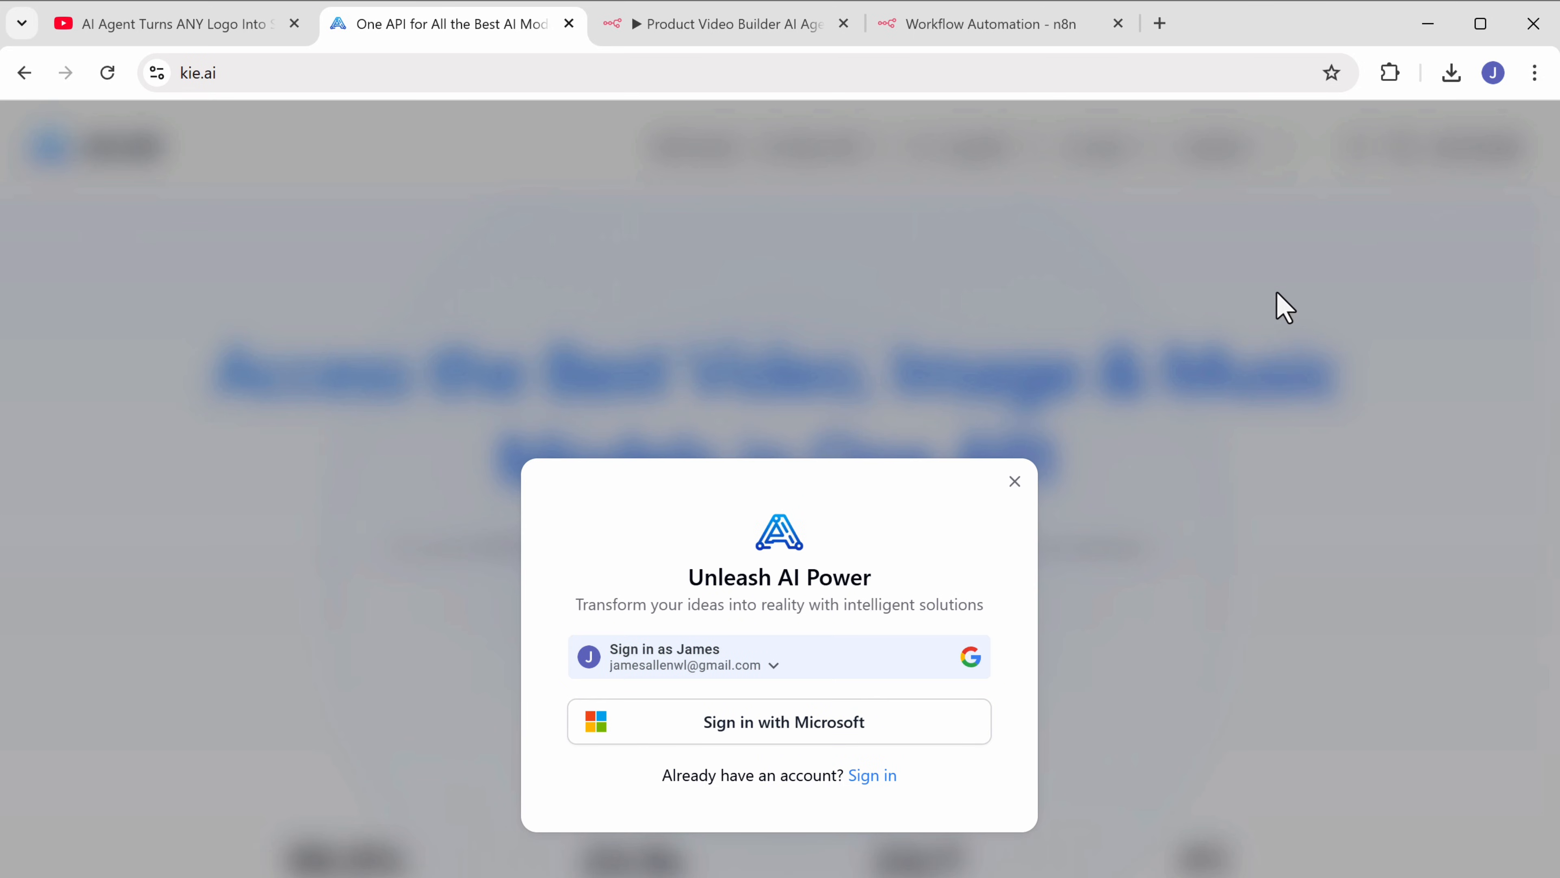
pyautogui.click(768, 672)
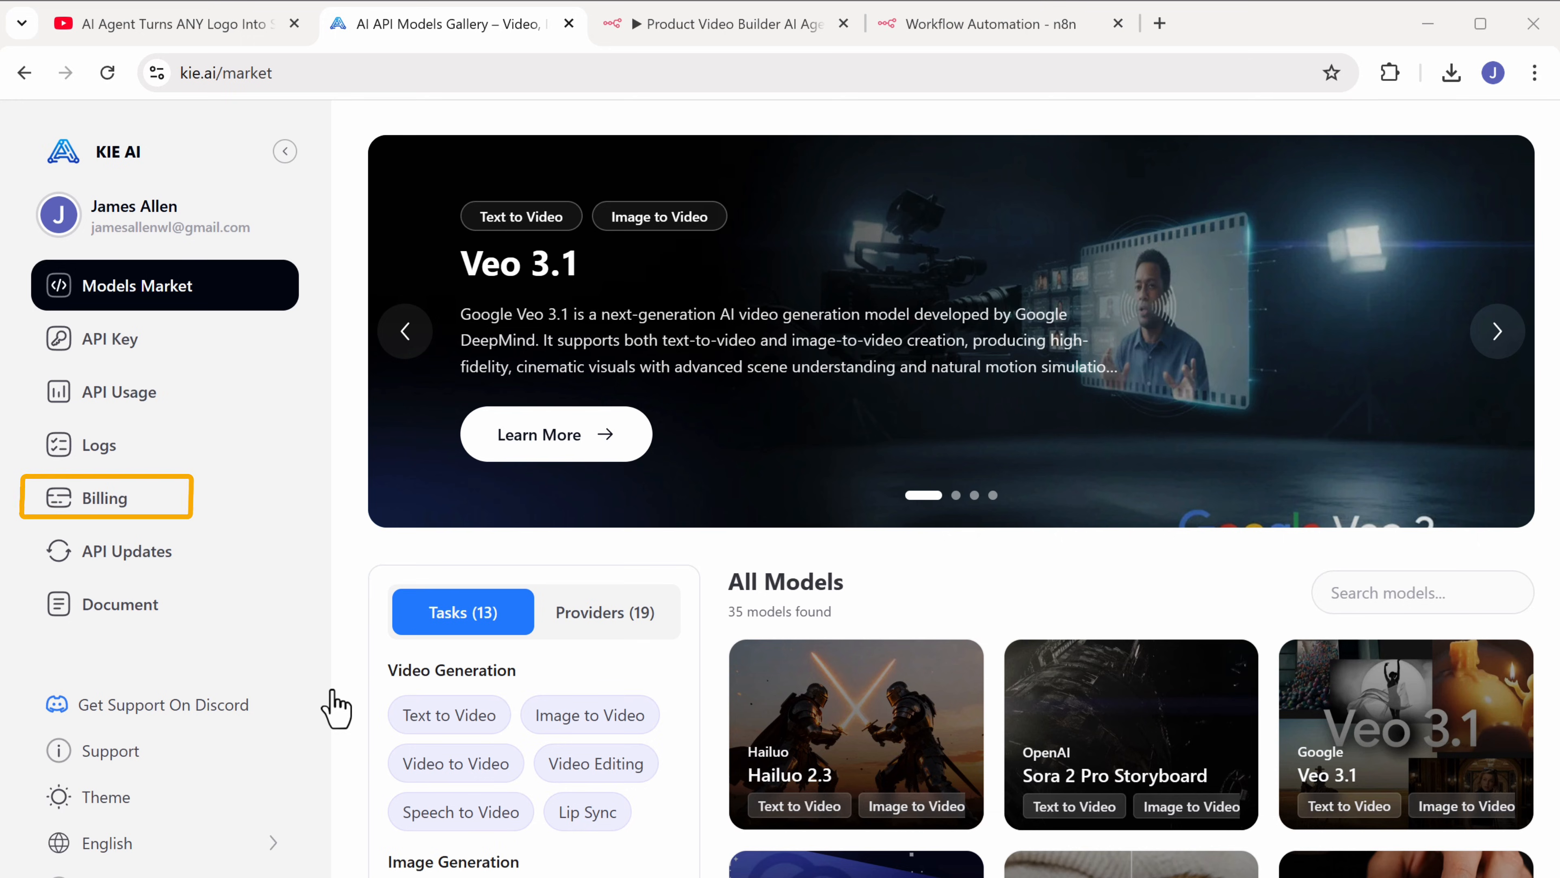
# Step: Buy the $5 package of 1,000 credits on kie.ai, paying by card with the cardholder name, card number, expiry date and security code
pyautogui.click(111, 525)
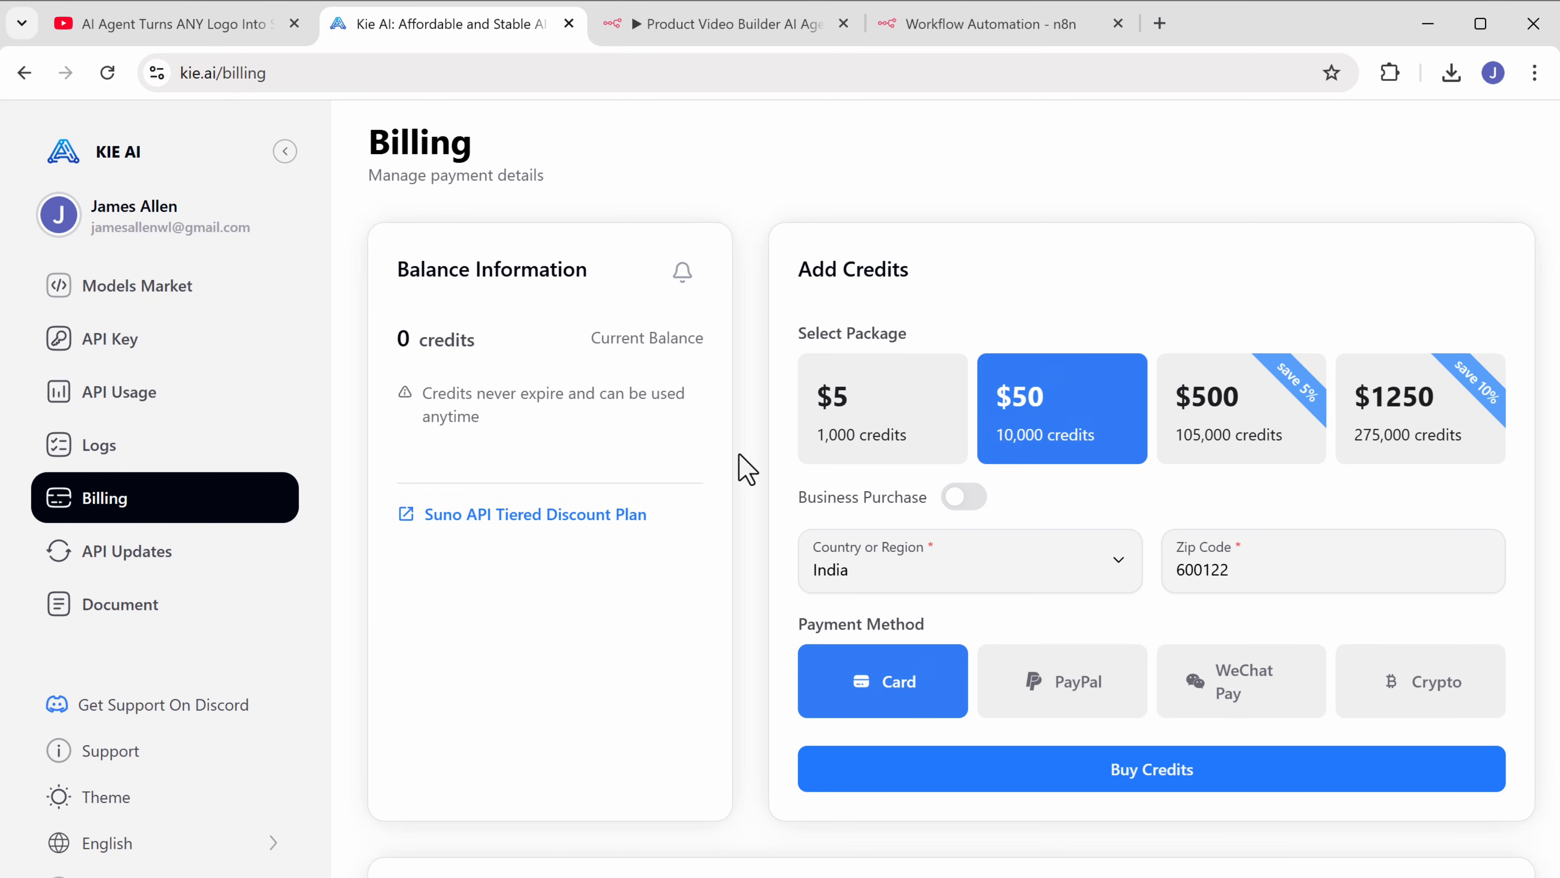
pyautogui.click(863, 442)
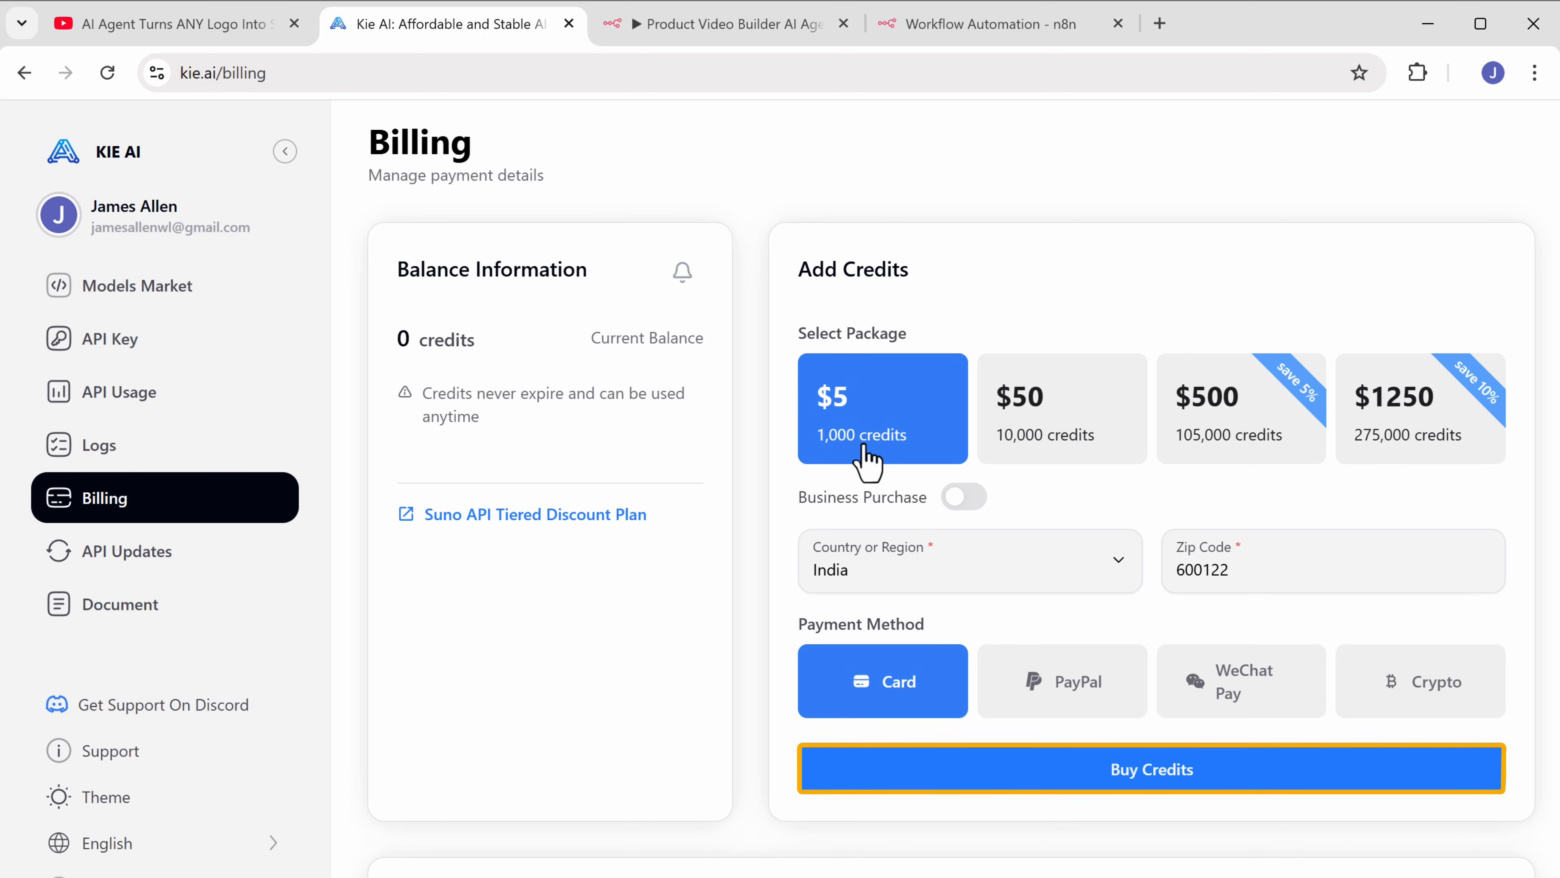
pyautogui.click(1140, 784)
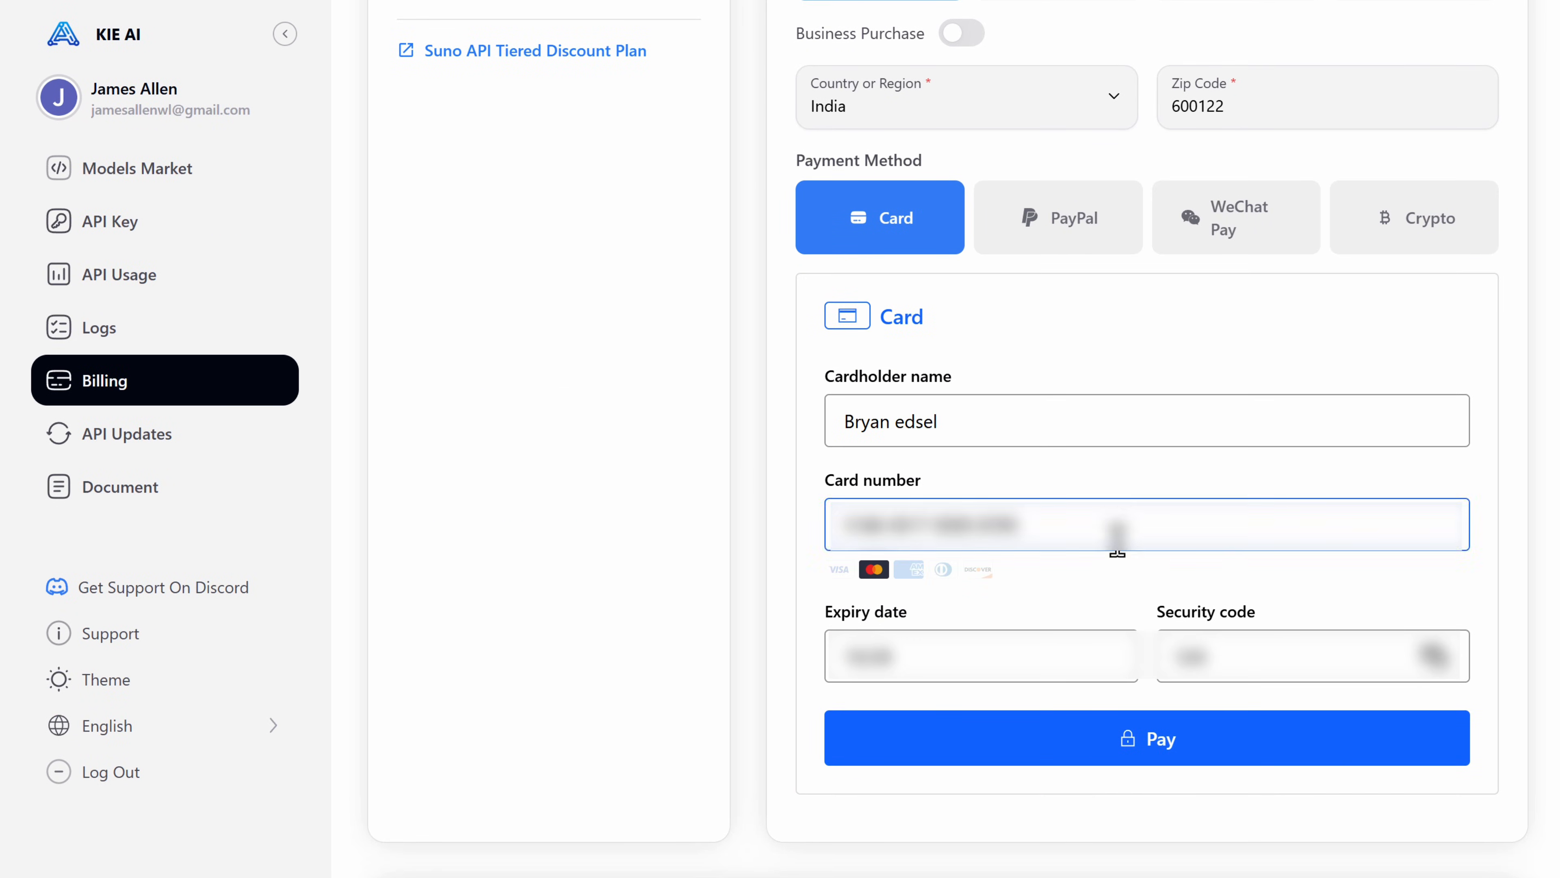
pyautogui.click(1161, 755)
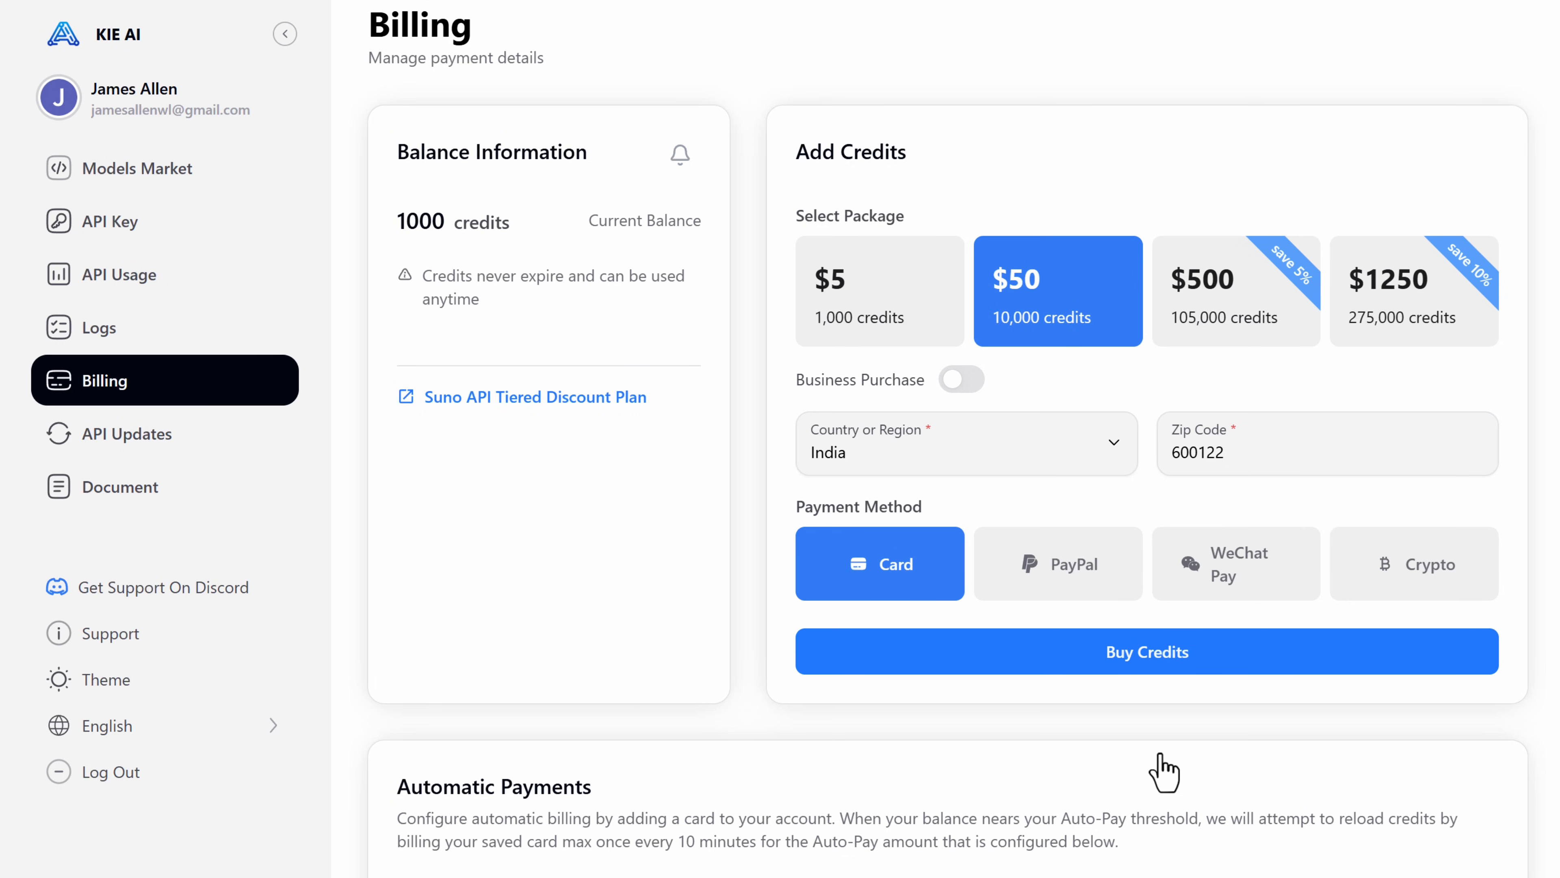
# Step: Copy the Default kie.ai API key, paste it as the token in the Submit generation request node's Authorization header and return to the canvas
pyautogui.click(115, 241)
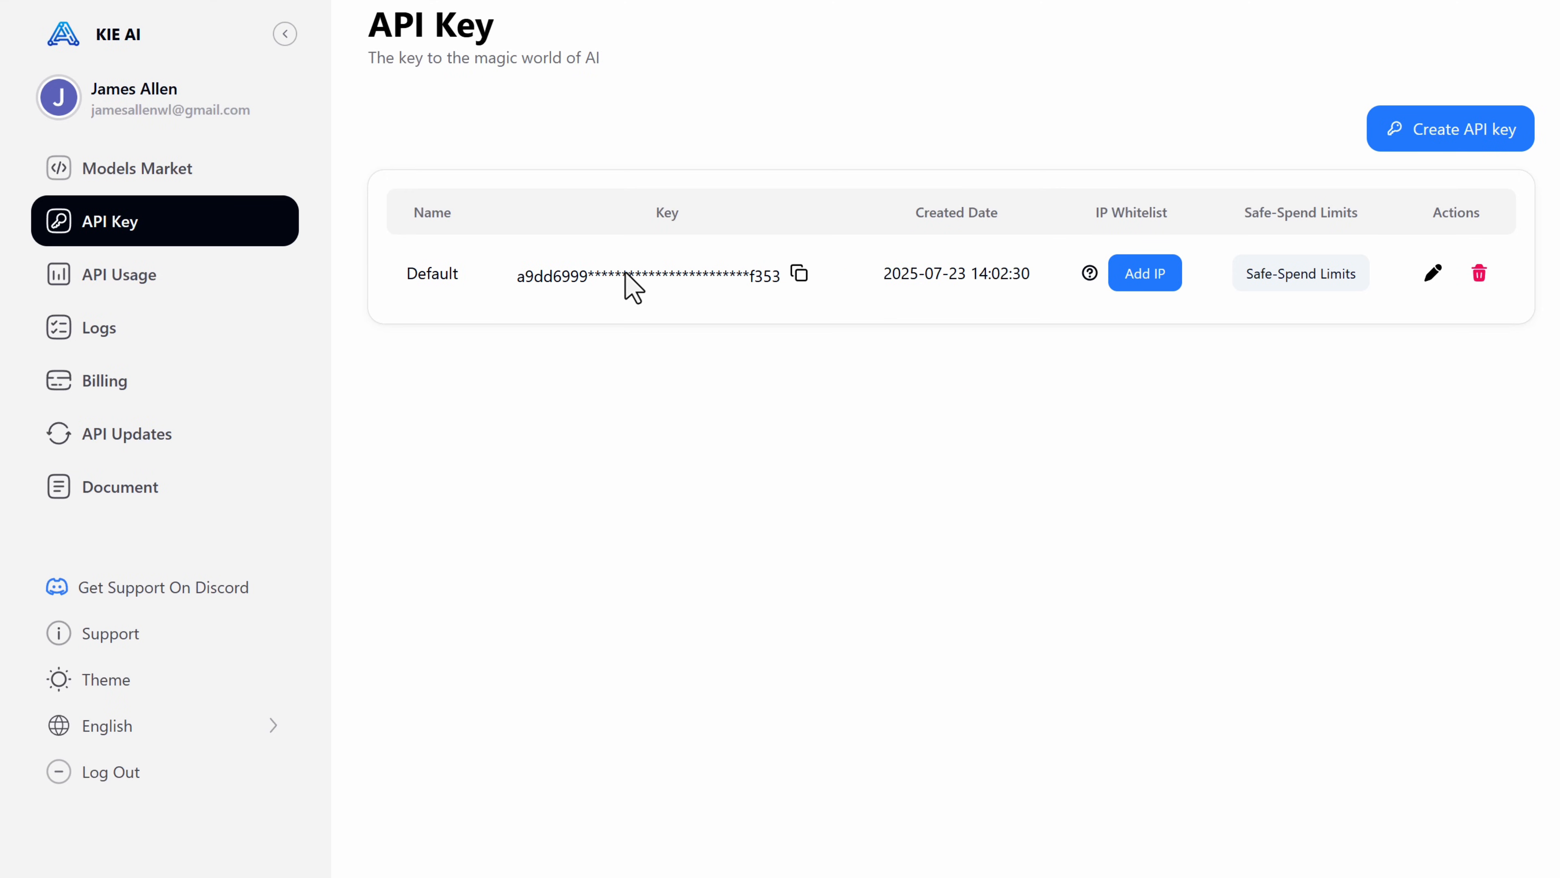
pyautogui.click(800, 278)
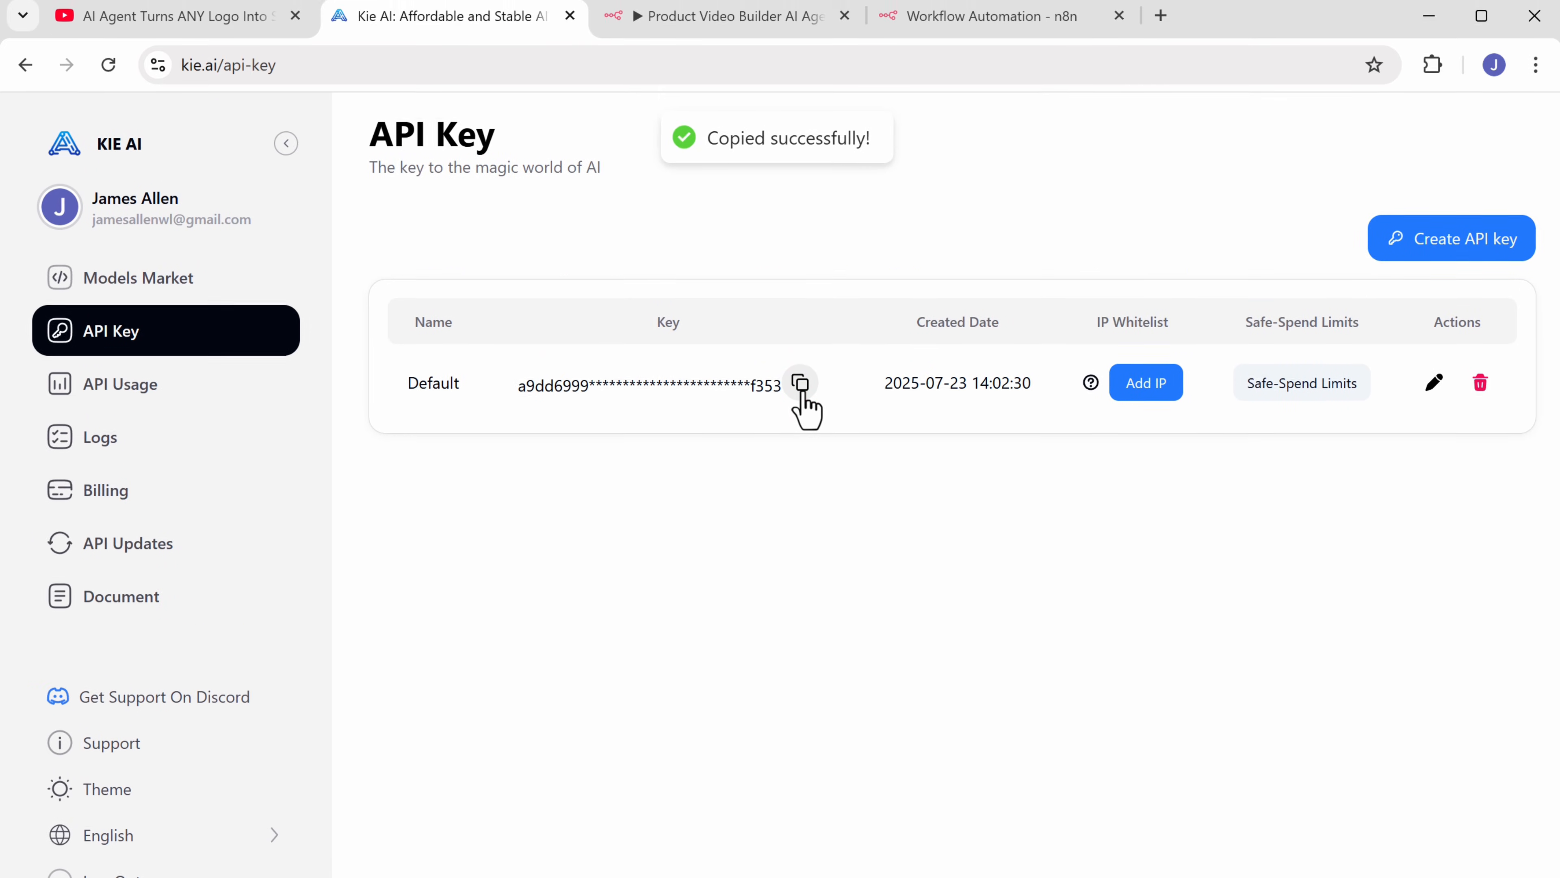
pyautogui.click(935, 38)
pyautogui.tripleClick(756, 484)
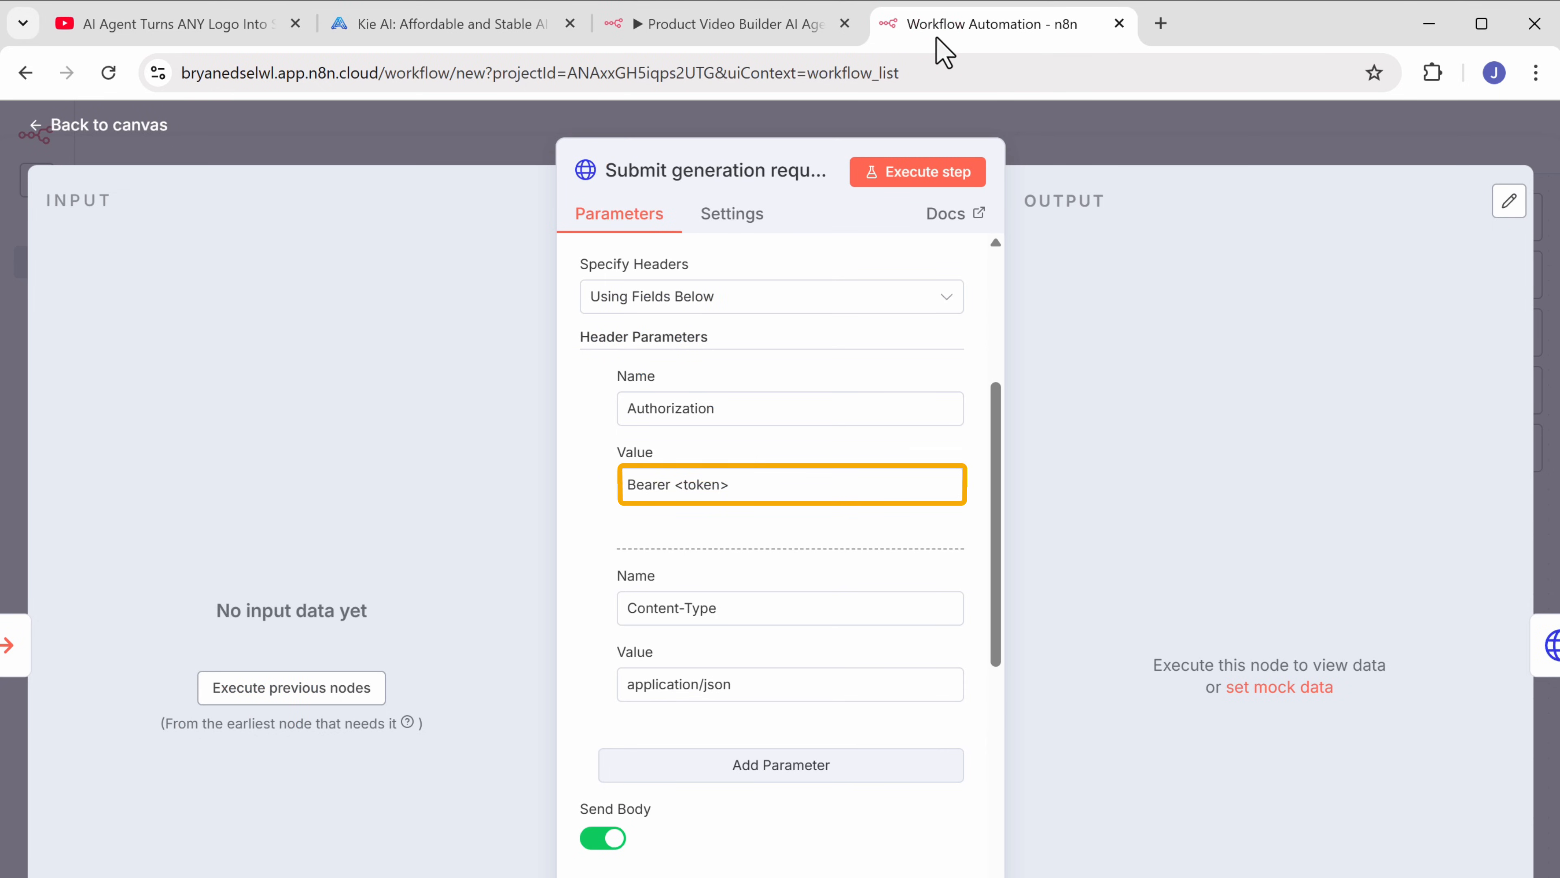
pyautogui.hotkey('ctrl', 'v')
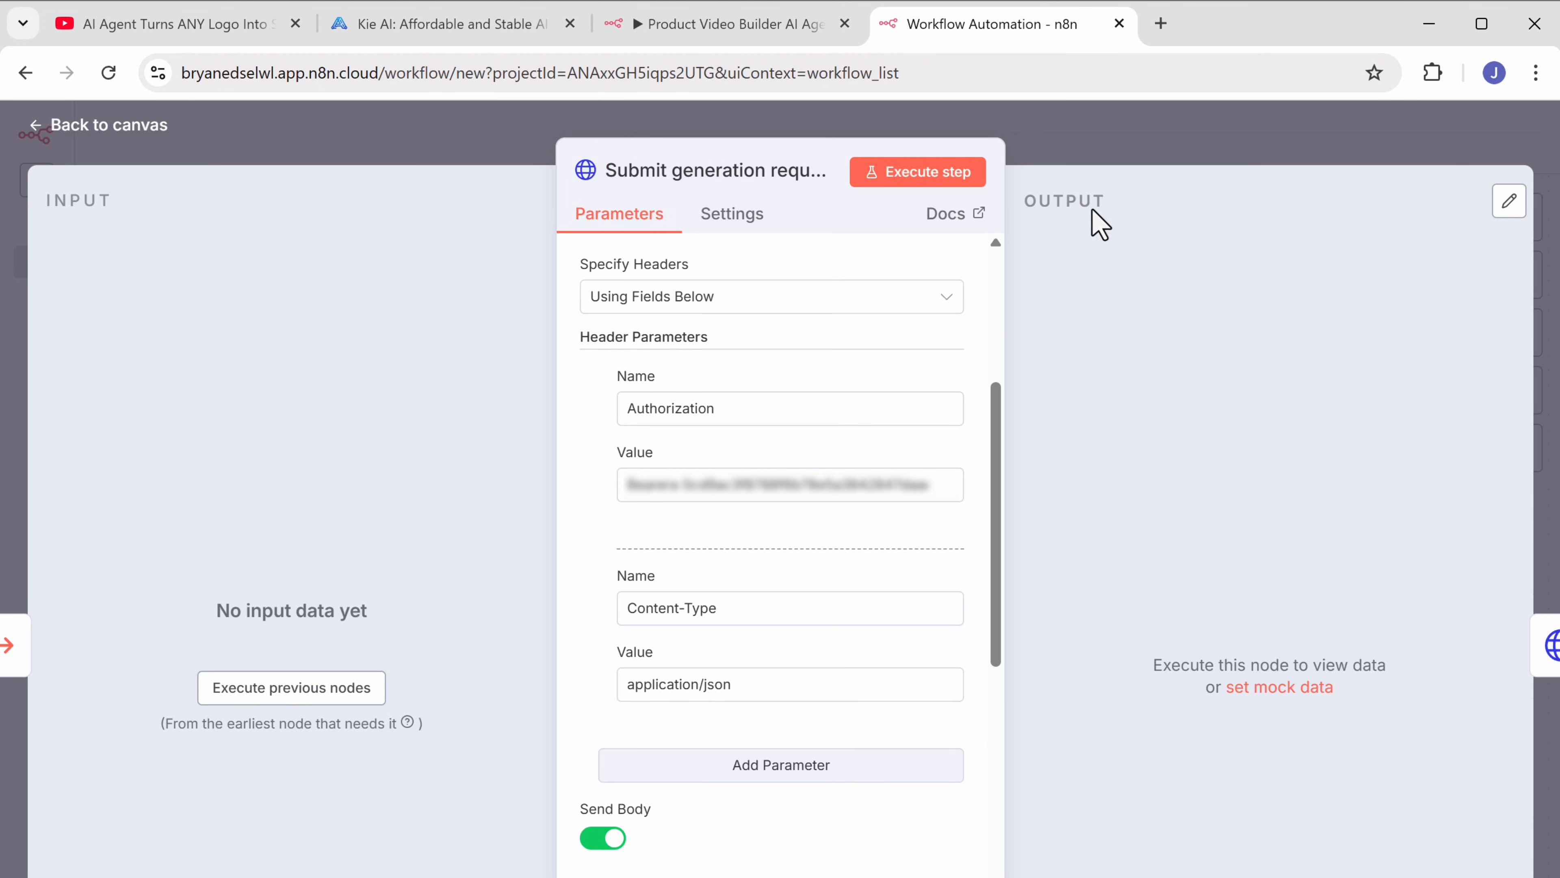
pyautogui.click(1153, 143)
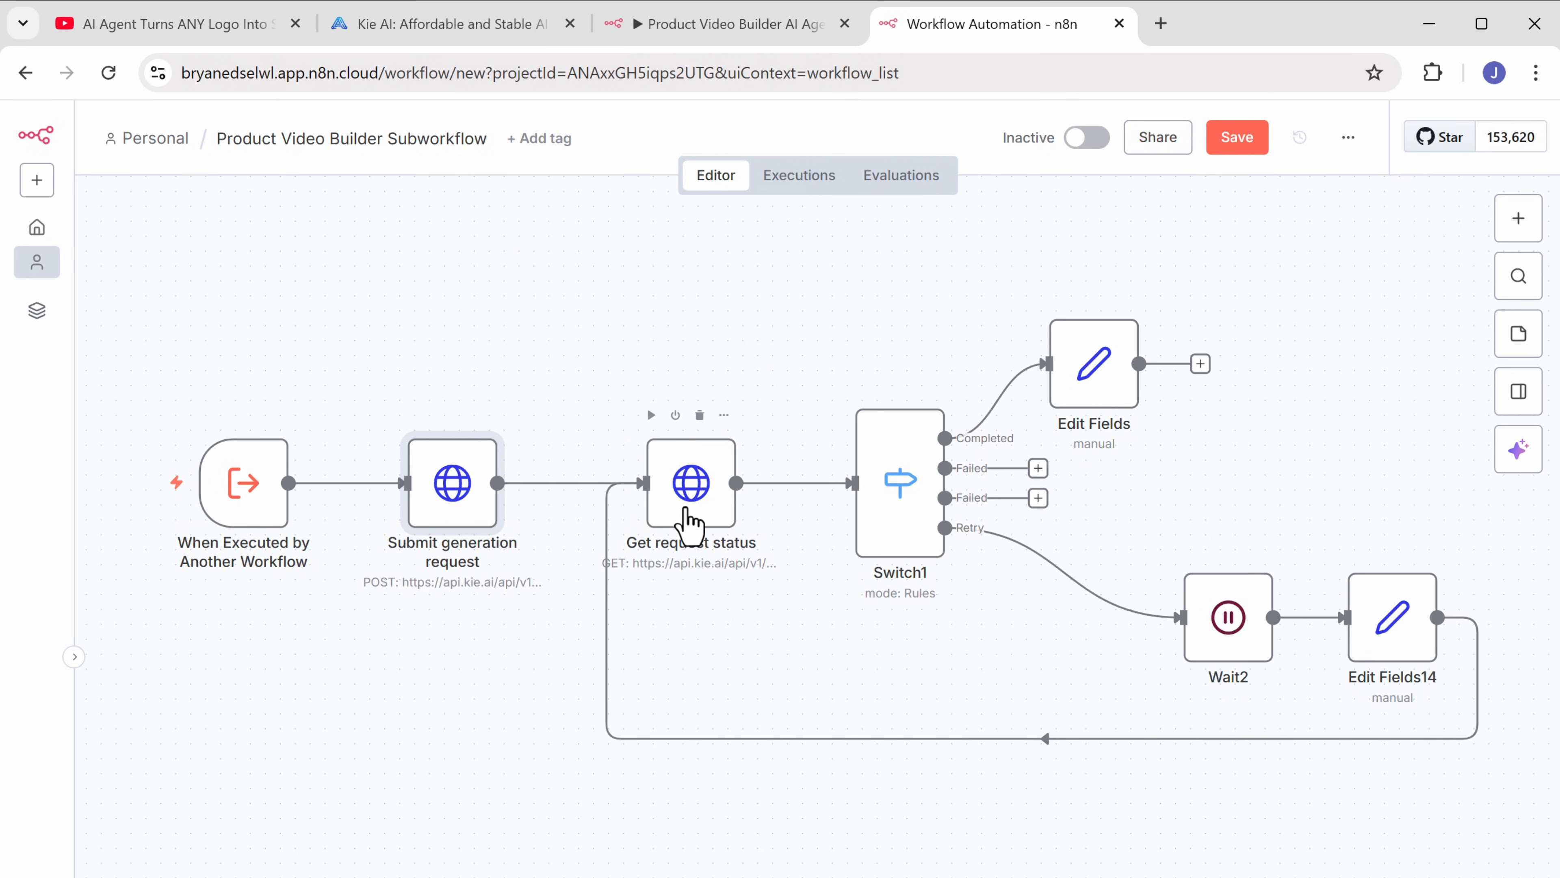
# Step: Enter the kie.ai API key as the Bearer token in the Get request status node's Authorization header and save the subworkflow
pyautogui.doubleClick(688, 522)
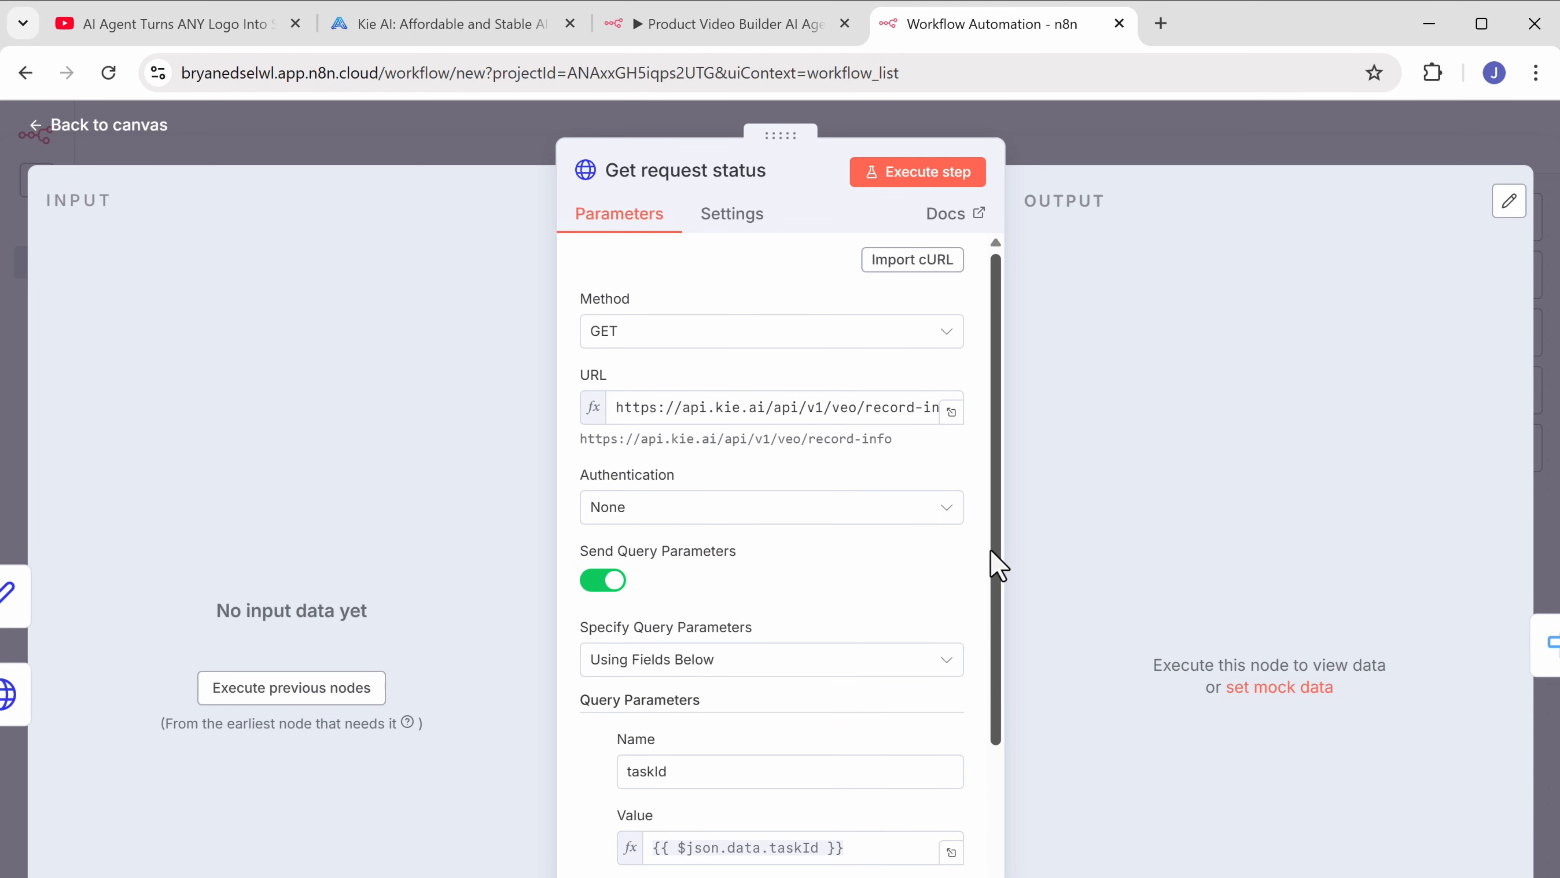
pyautogui.moveTo(997, 563); pyautogui.dragTo(999, 875)
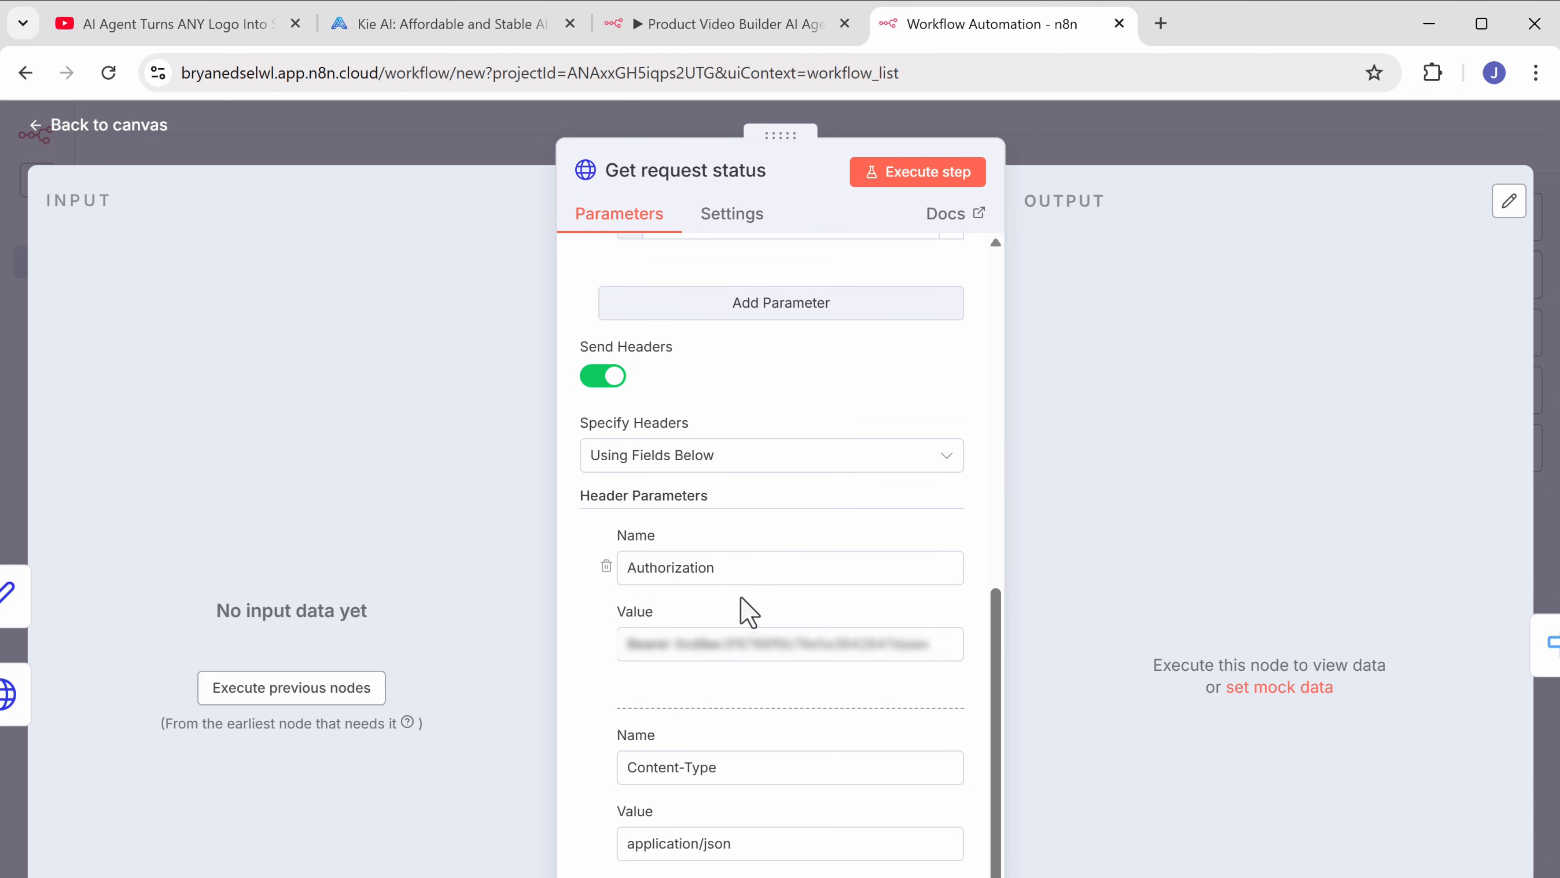
pyautogui.click(1174, 147)
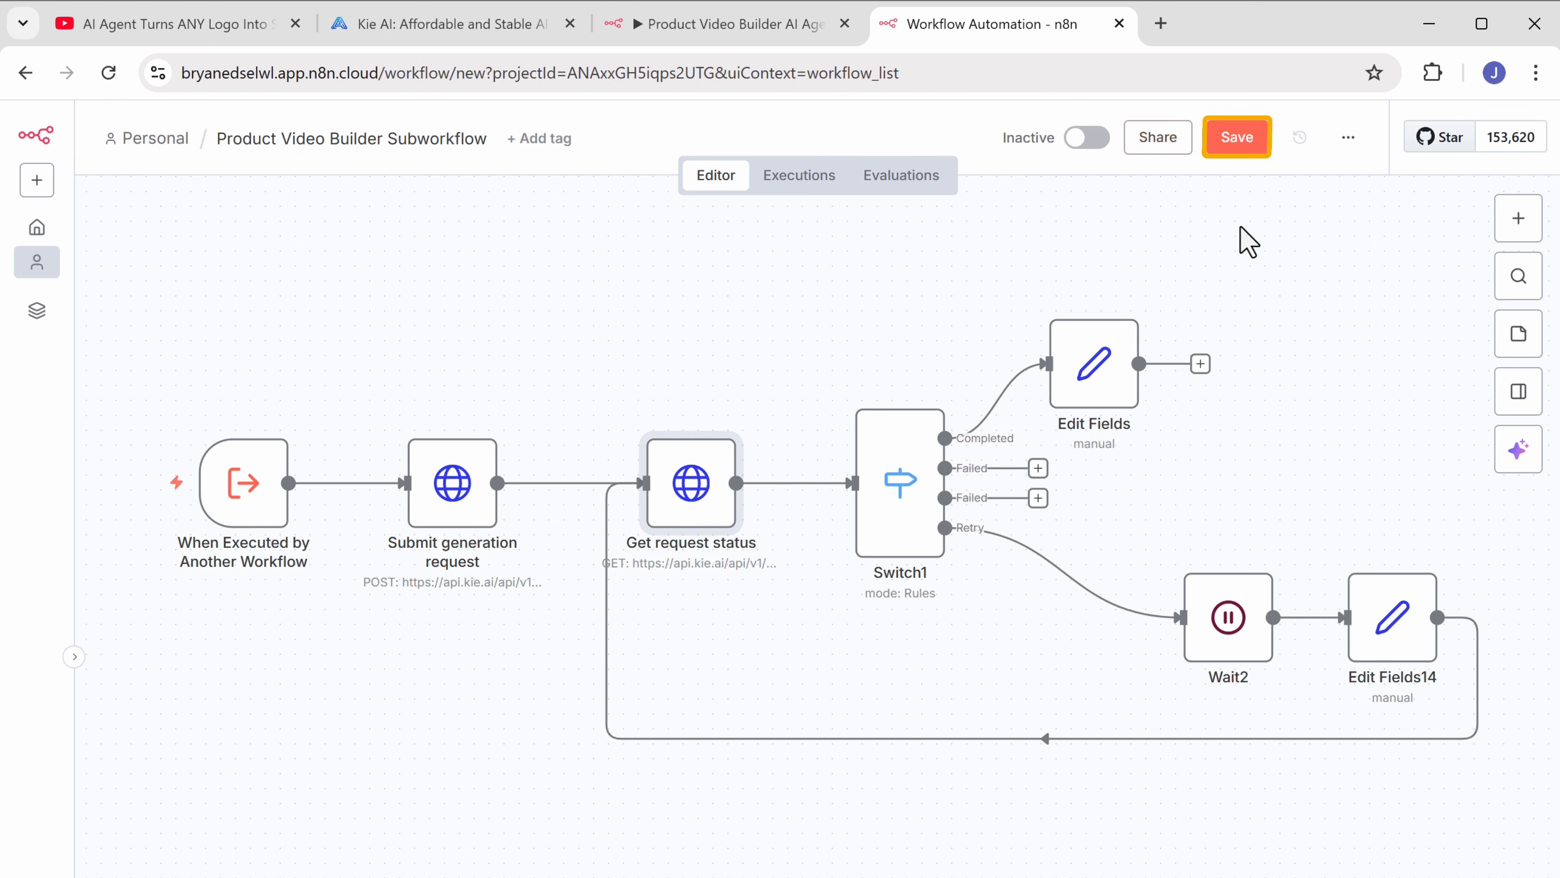
pyautogui.click(1239, 139)
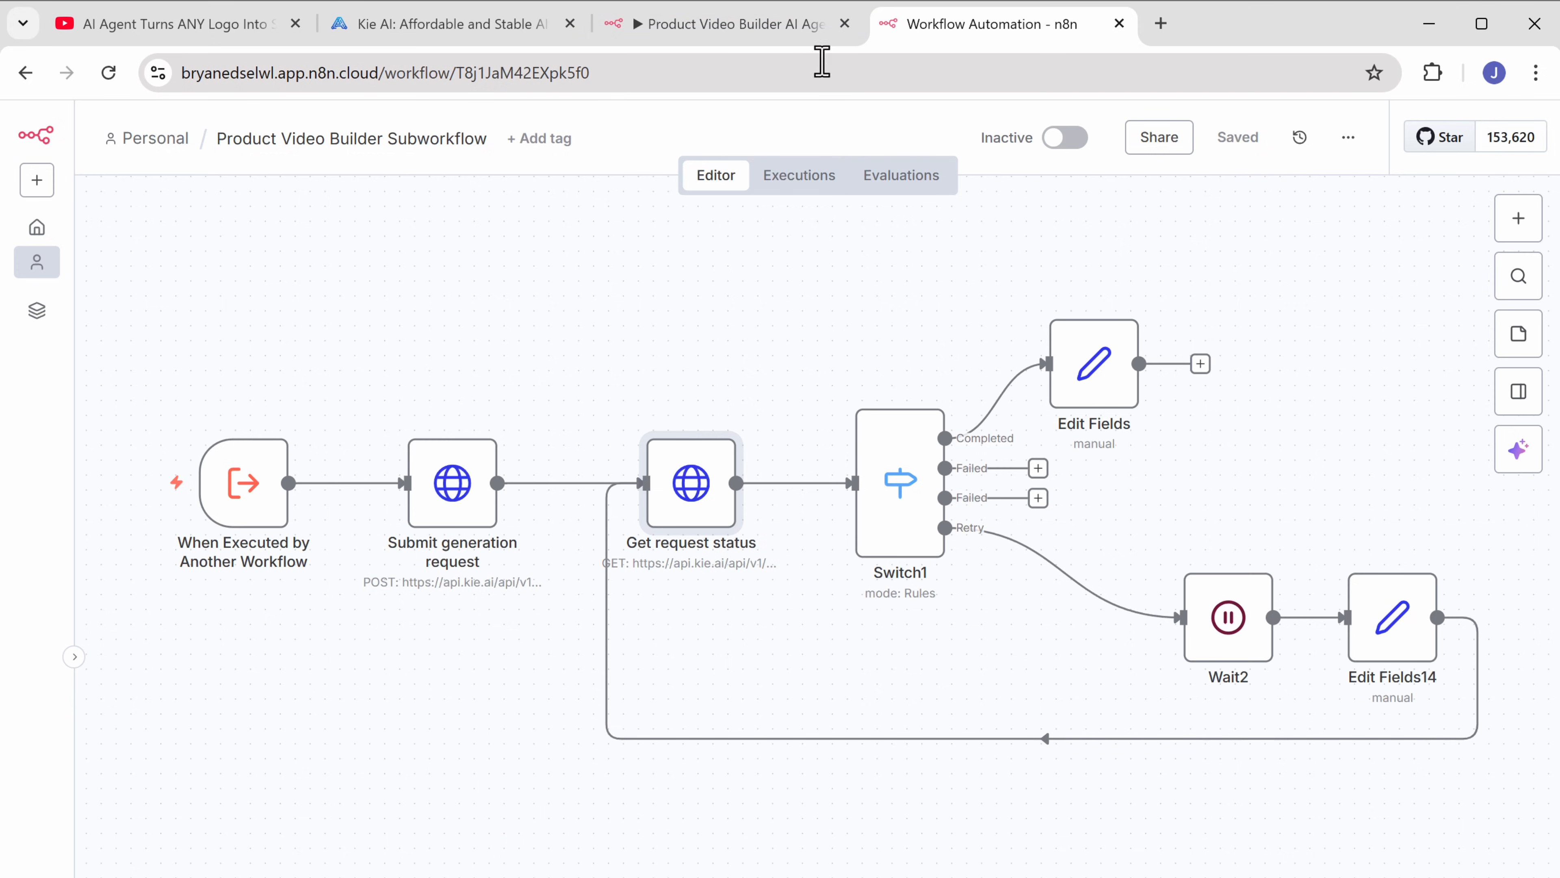
# Step: In the Product Video Builder AI Agent workflow, set the Kie.ai VEO3.1 call node's workflow to Product Video Builder Subworkflow and return to the canvas
pyautogui.click(715, 34)
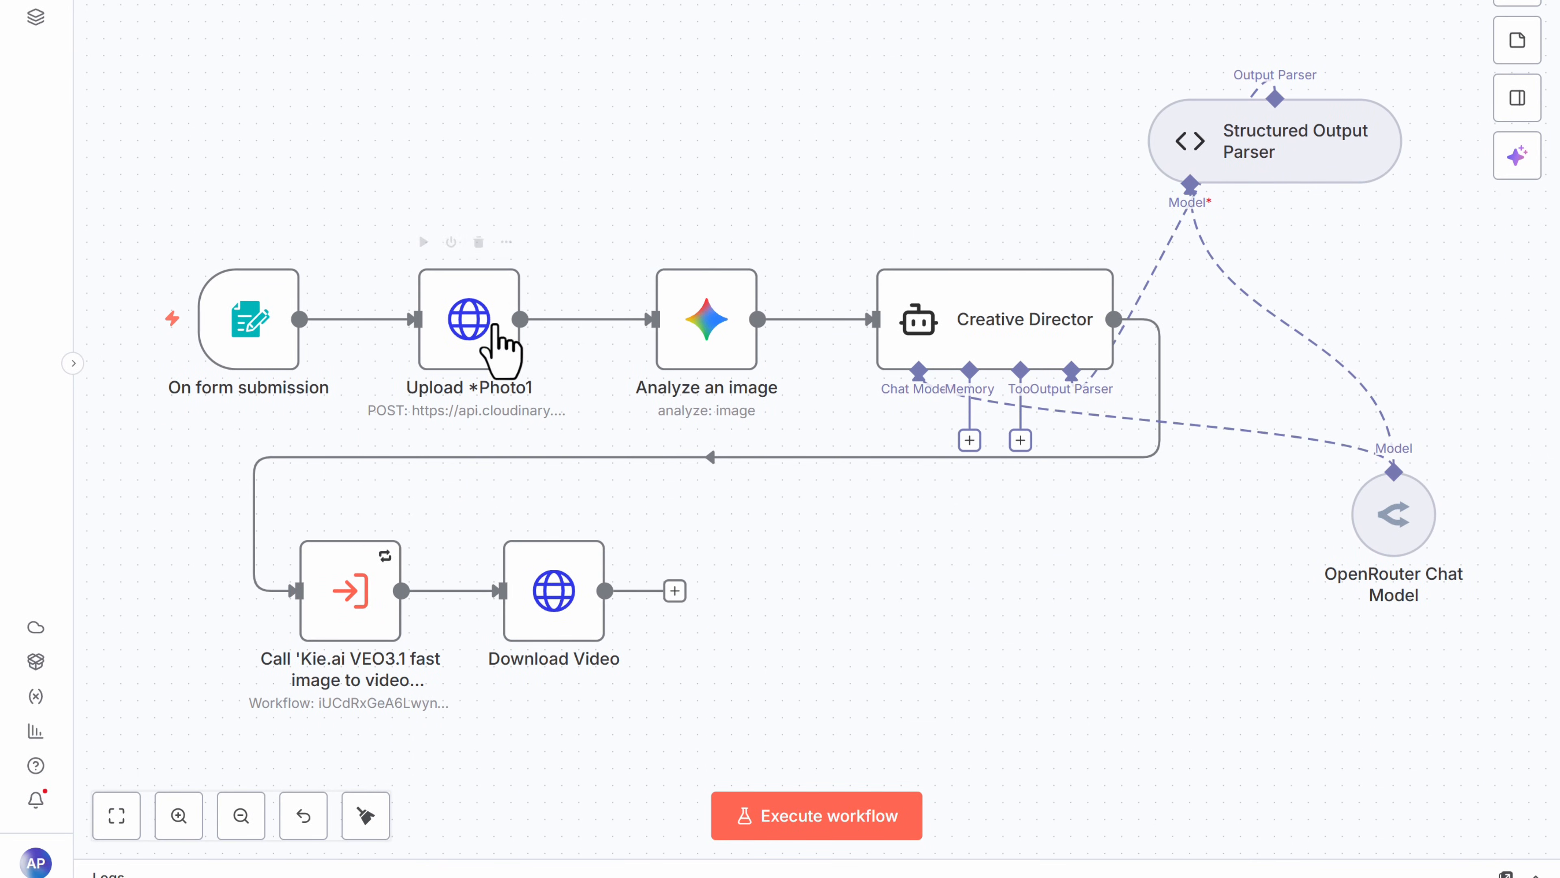
pyautogui.click(344, 653)
pyautogui.doubleClick(344, 612)
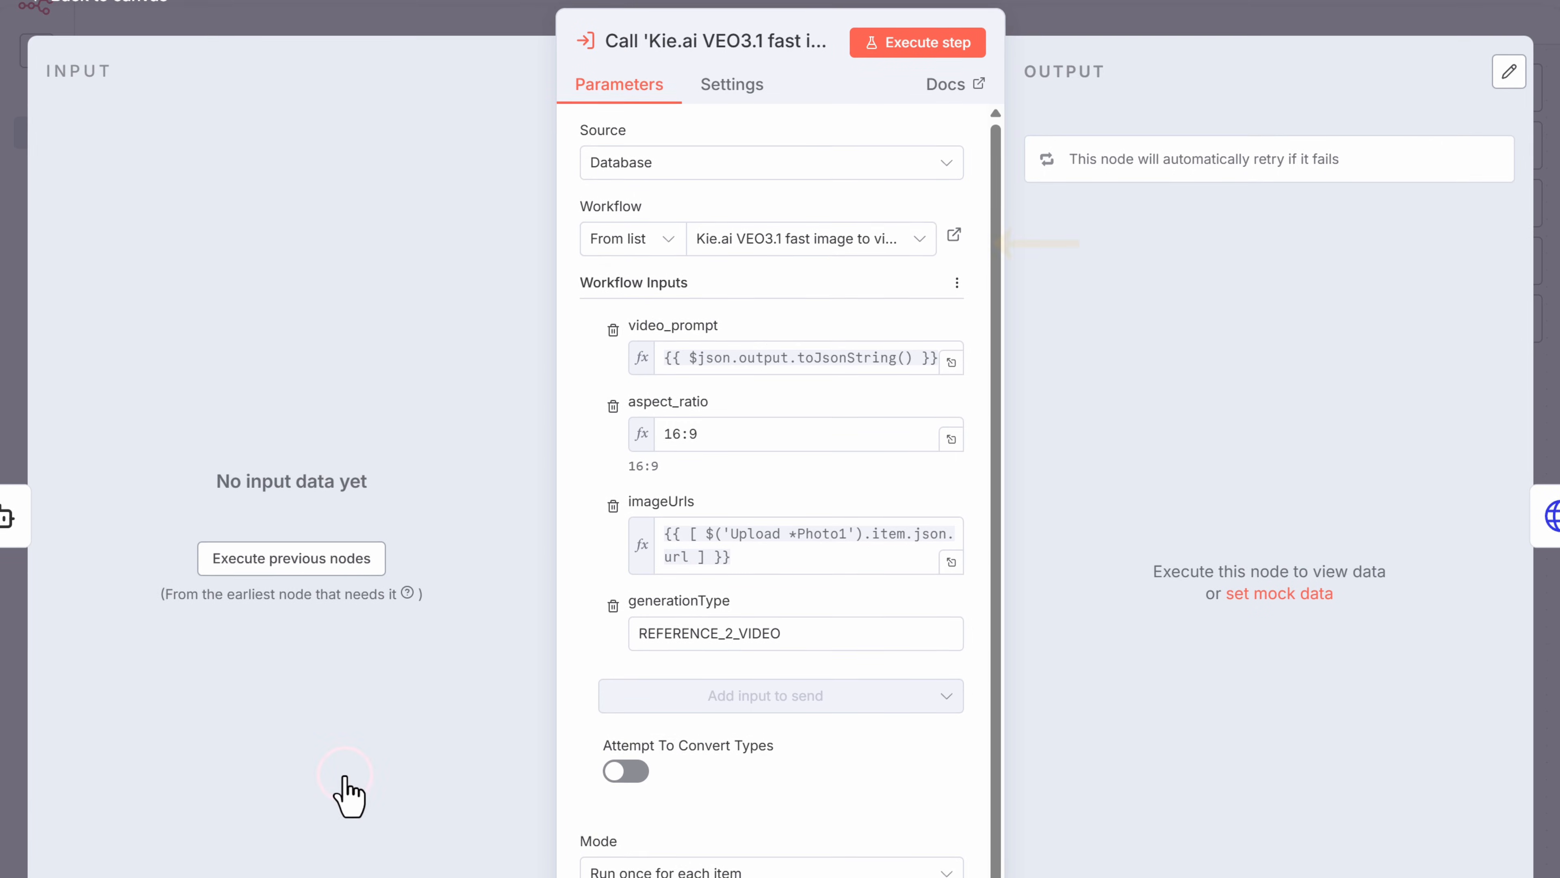
pyautogui.click(743, 250)
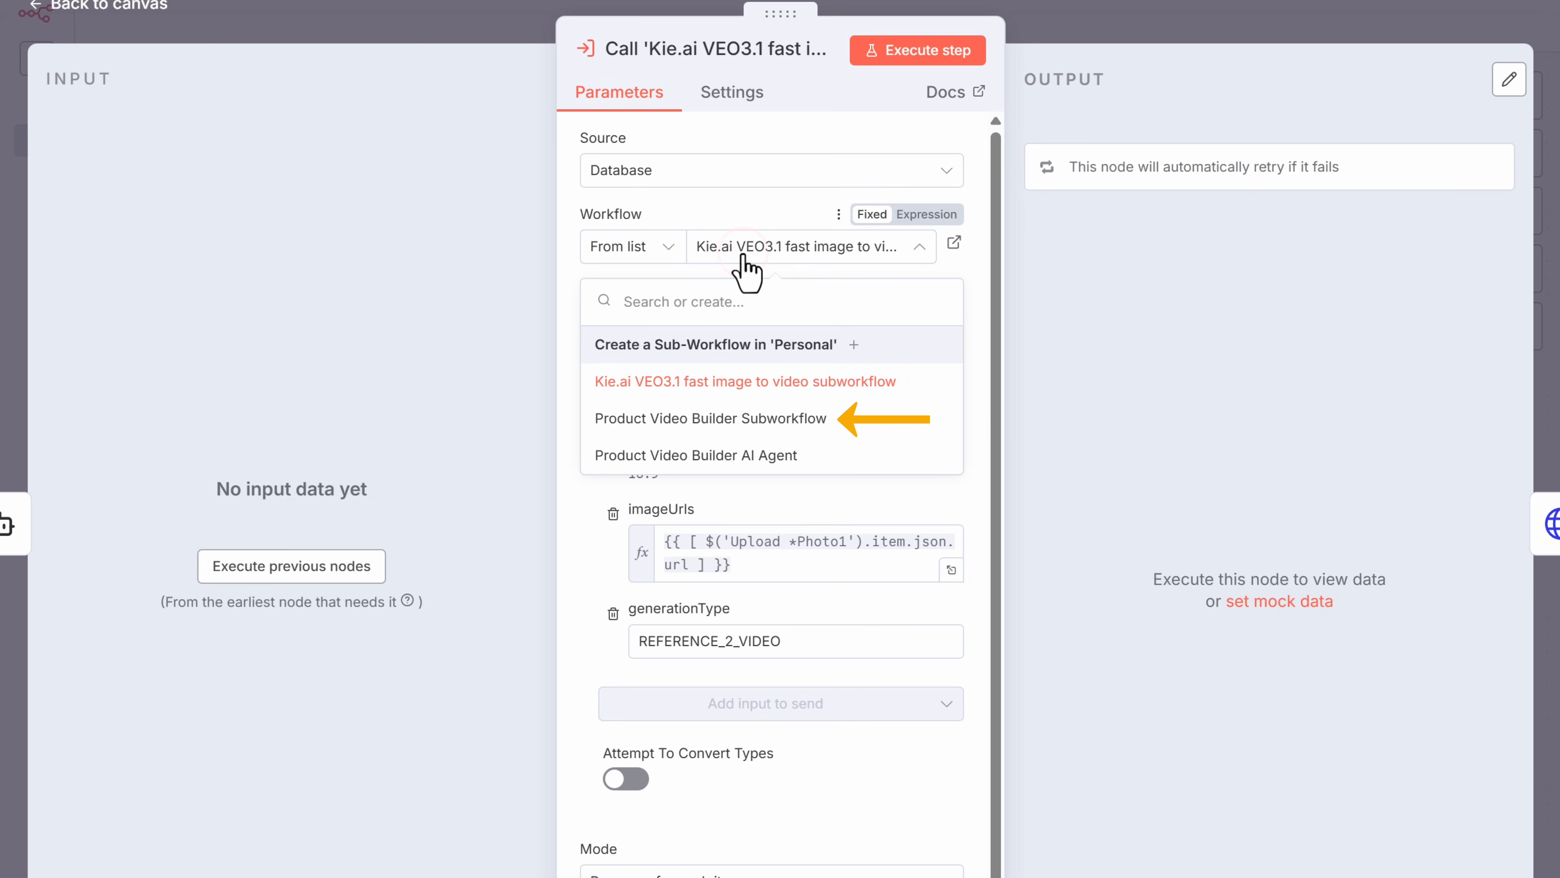
pyautogui.click(676, 425)
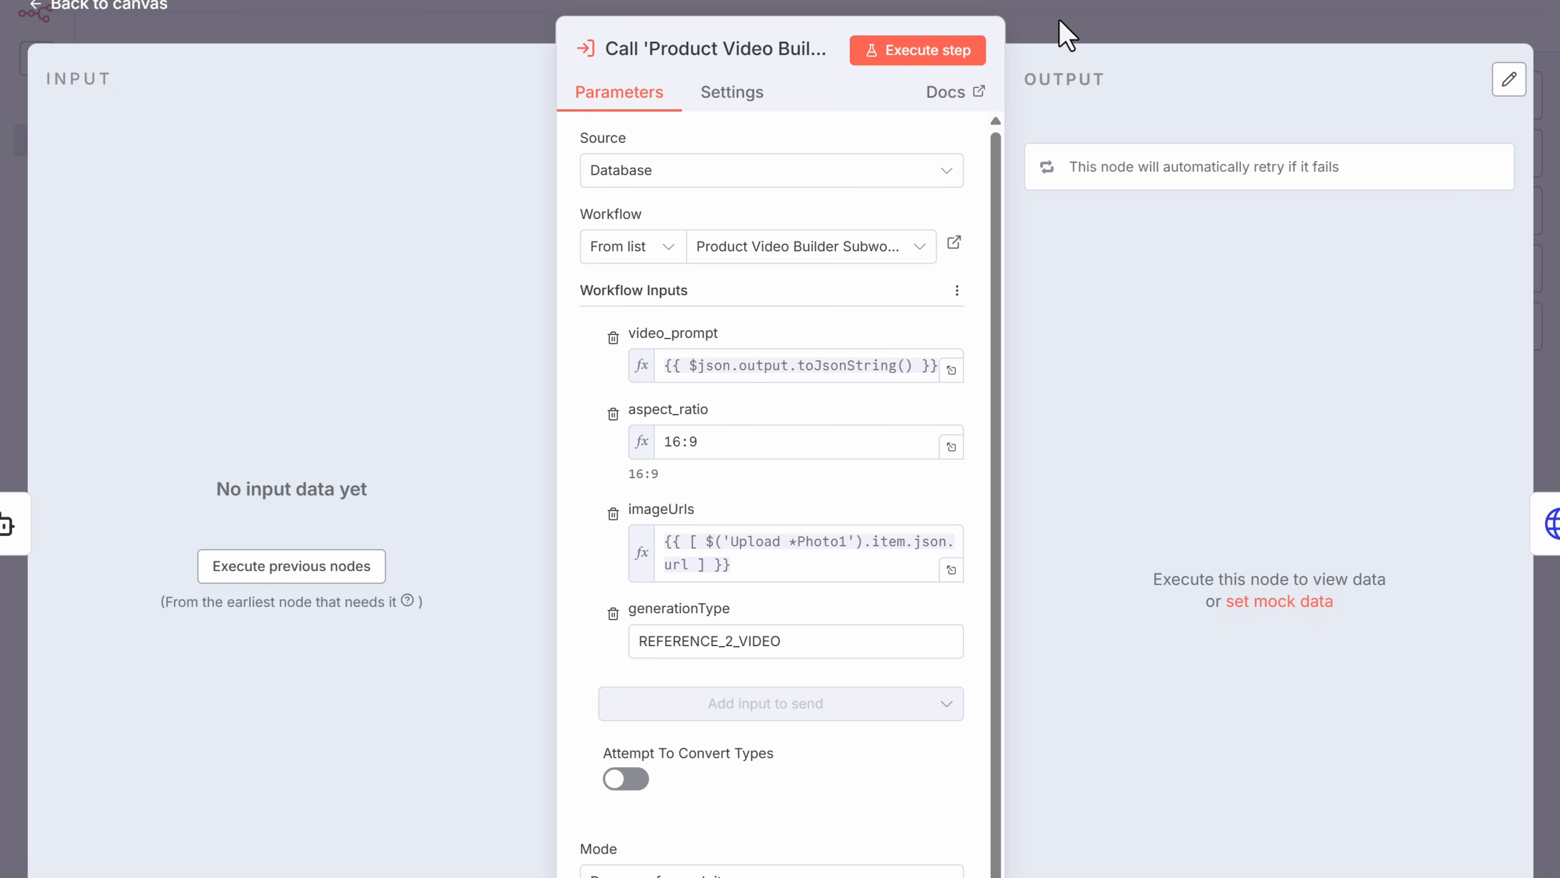
pyautogui.click(1065, 32)
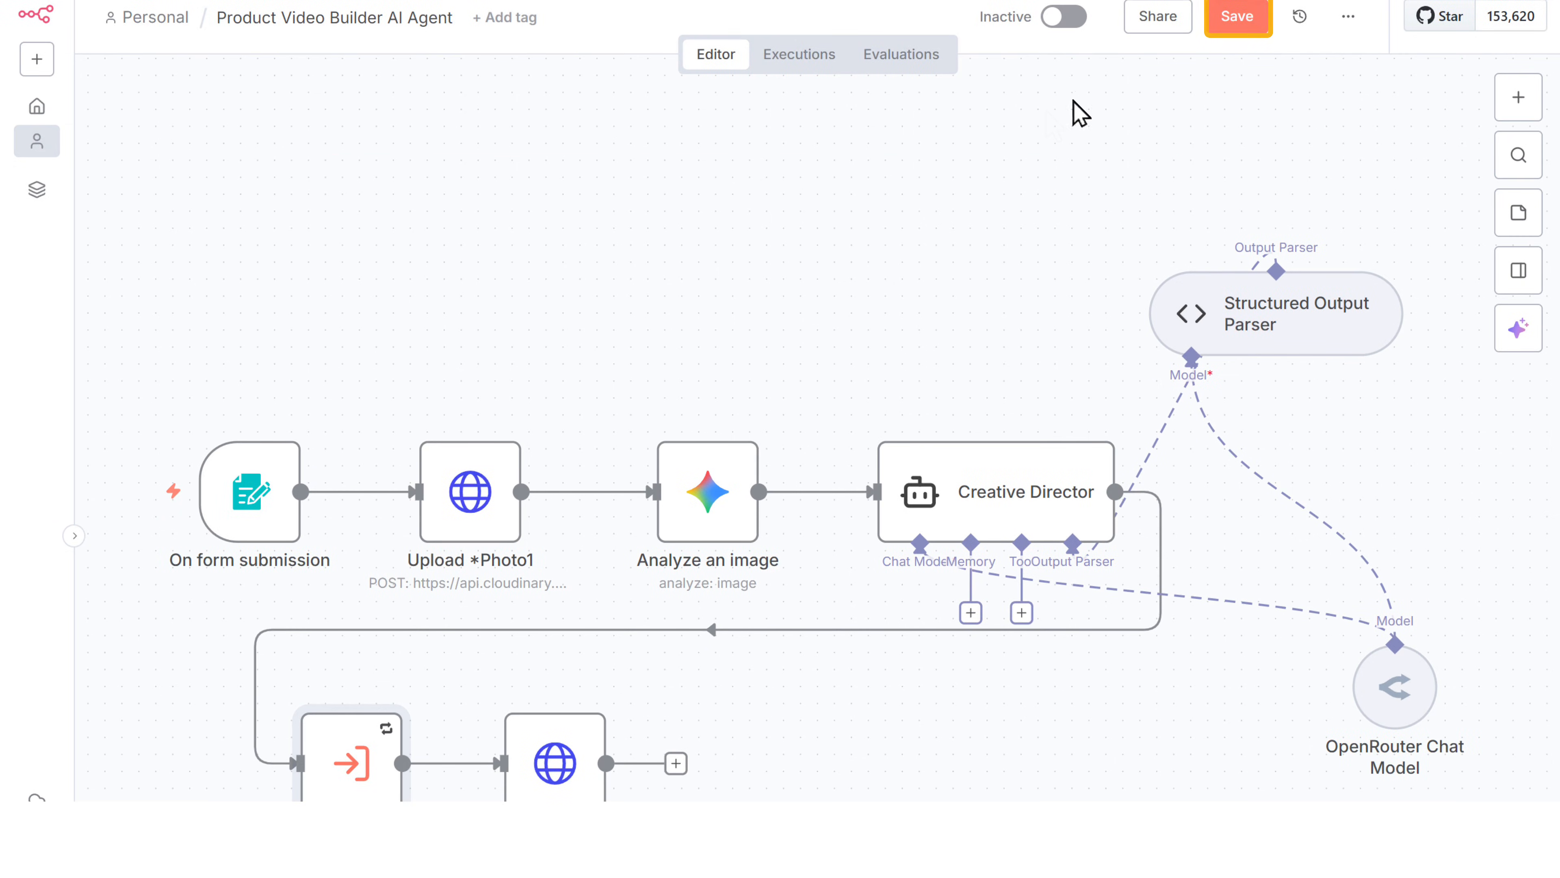
# Step: Save and execute the workflow, submitting its test form with the photo 812rQjFNxaL._SY695_.jpg and the description "Women Stylish Handbag"
pyautogui.click(1237, 25)
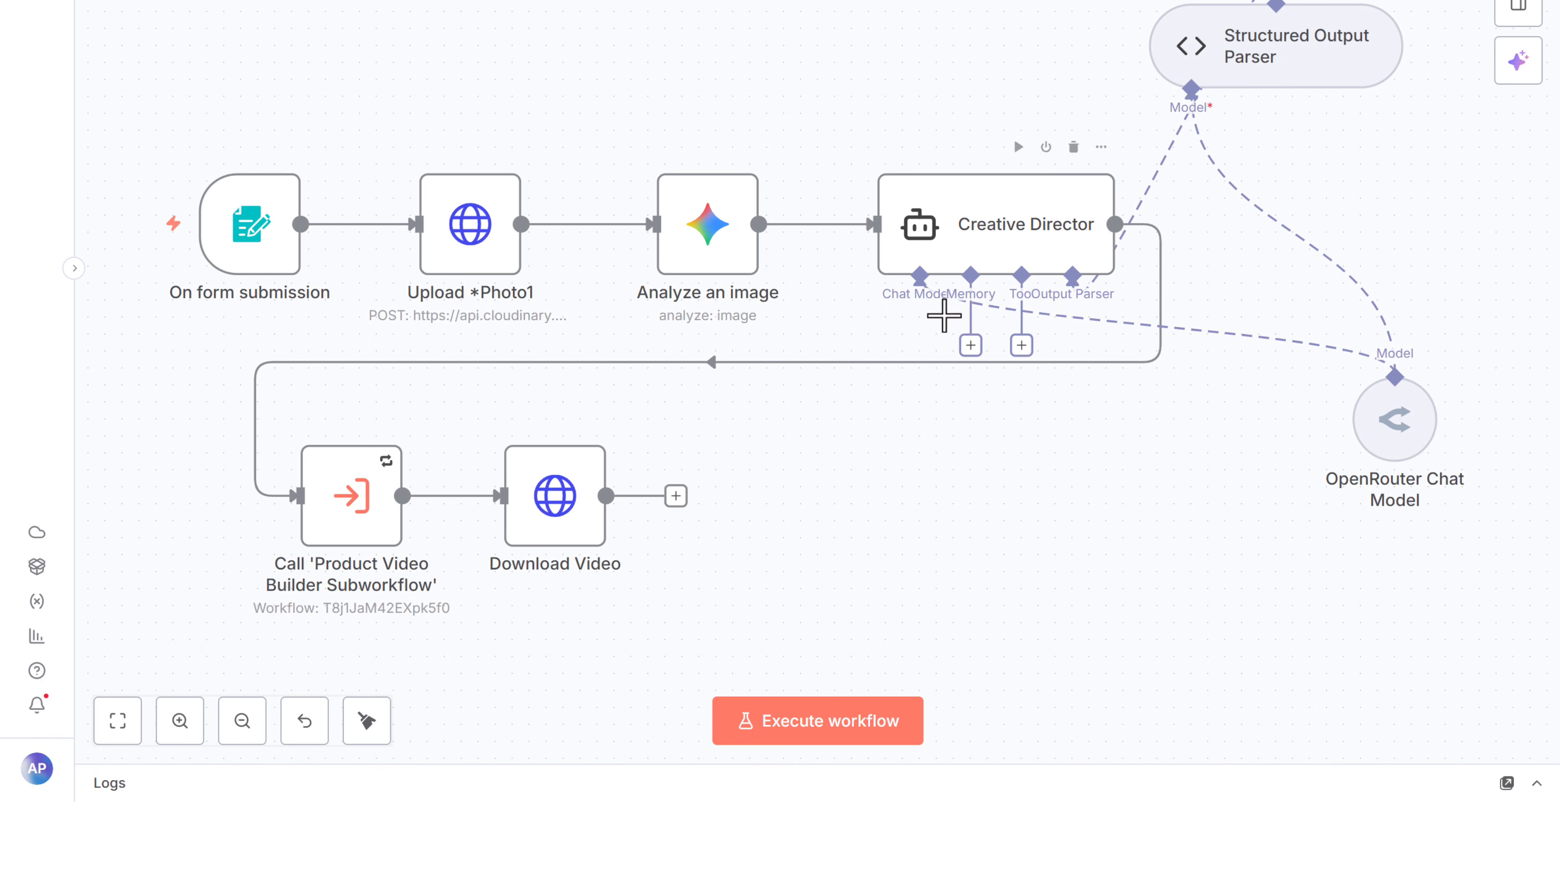
pyautogui.click(804, 732)
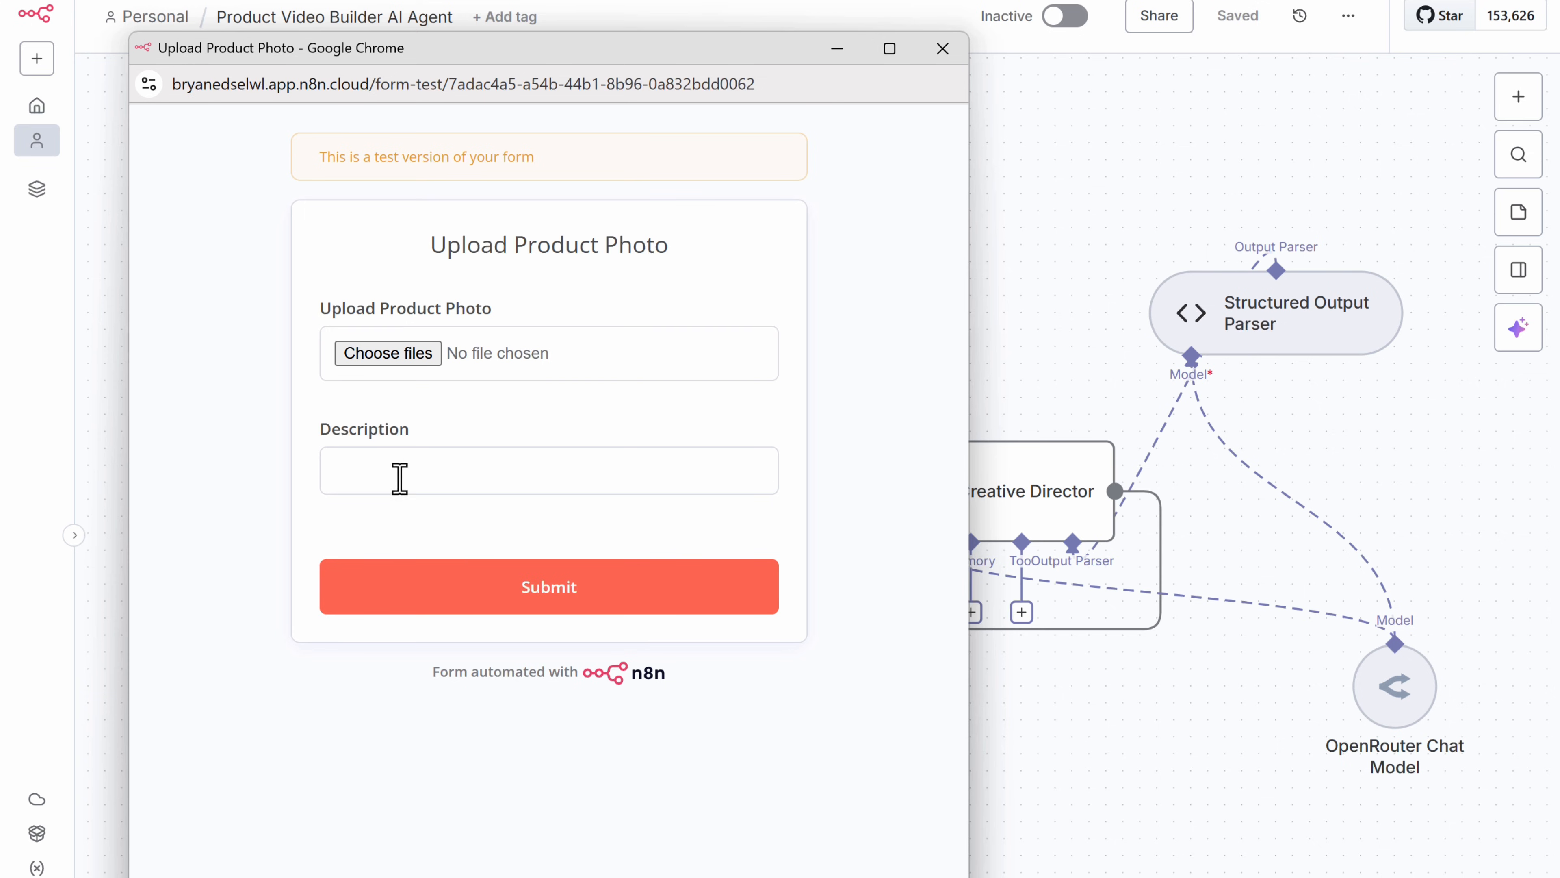
pyautogui.click(359, 361)
pyautogui.doubleClick(398, 296)
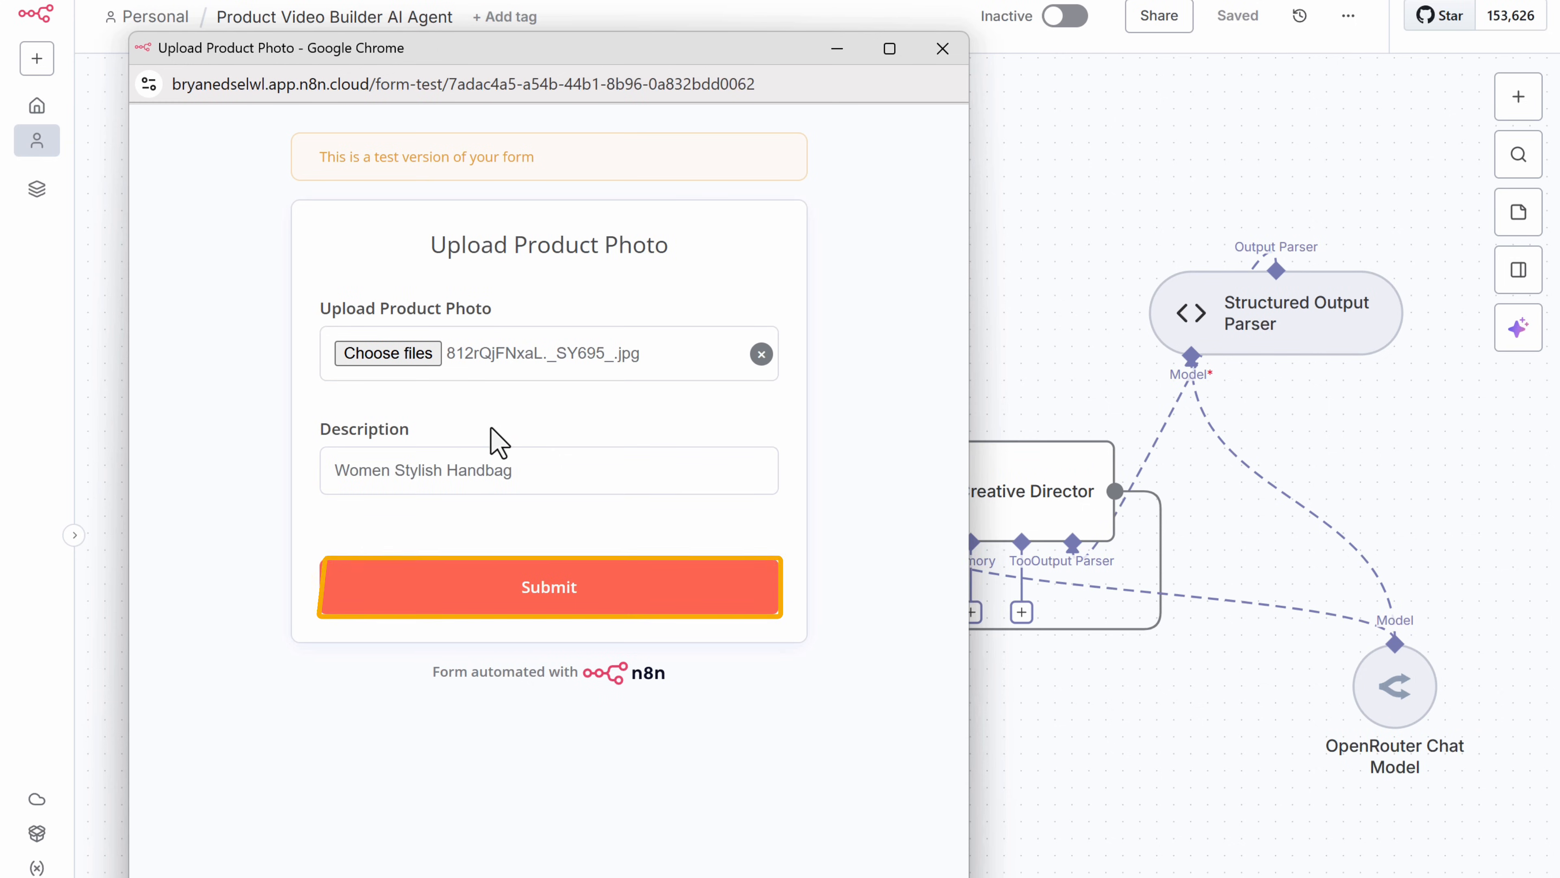
pyautogui.click(570, 597)
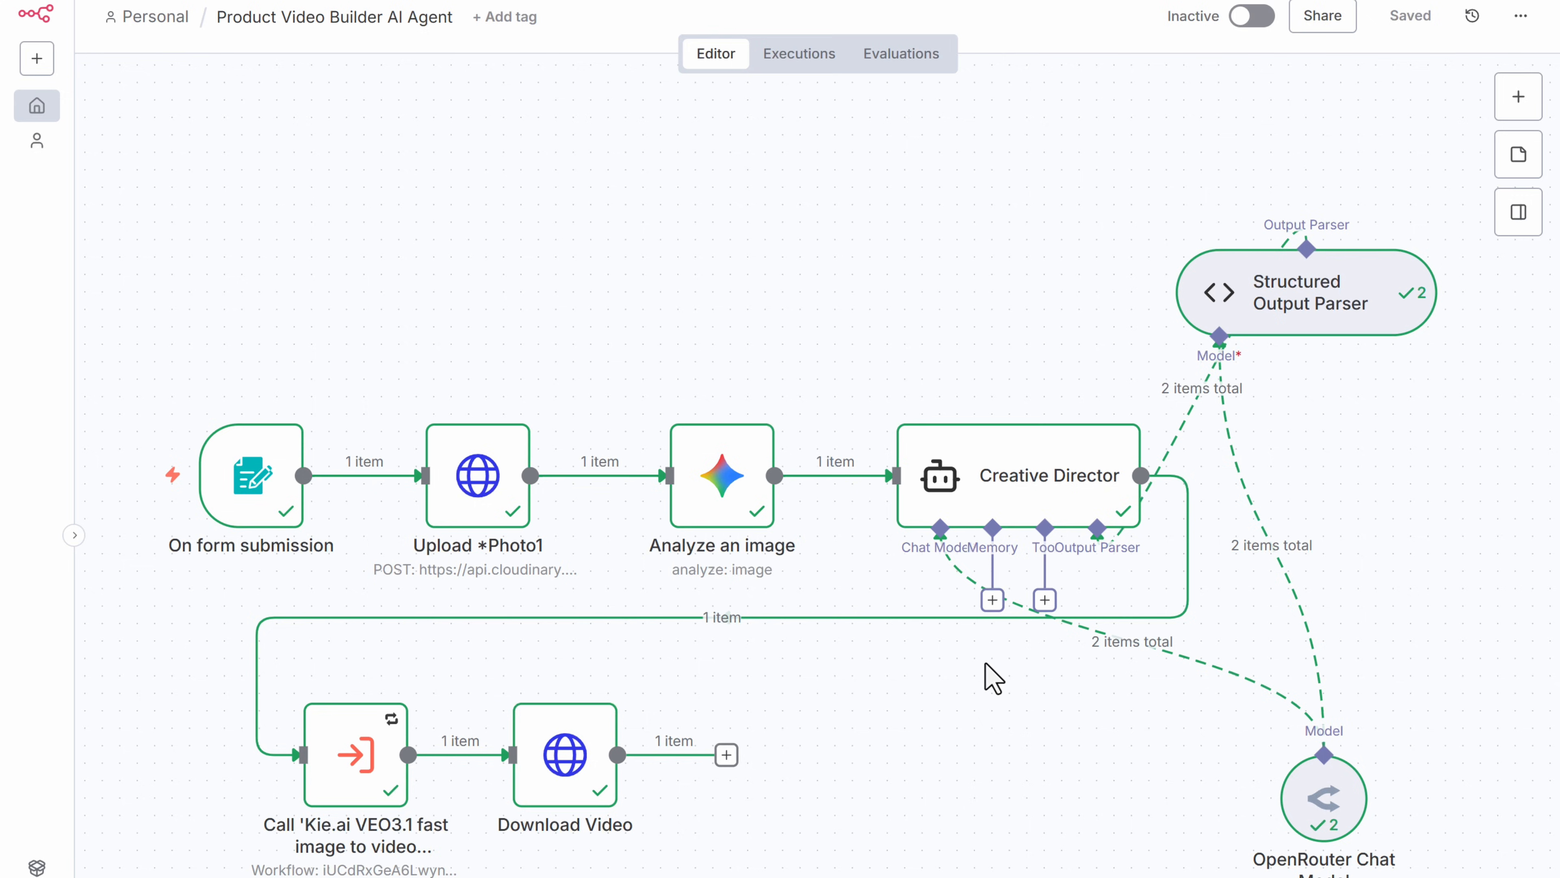
# Step: View the generated video in the Download Video node's binary output and download it to the computer
pyautogui.doubleClick(558, 799)
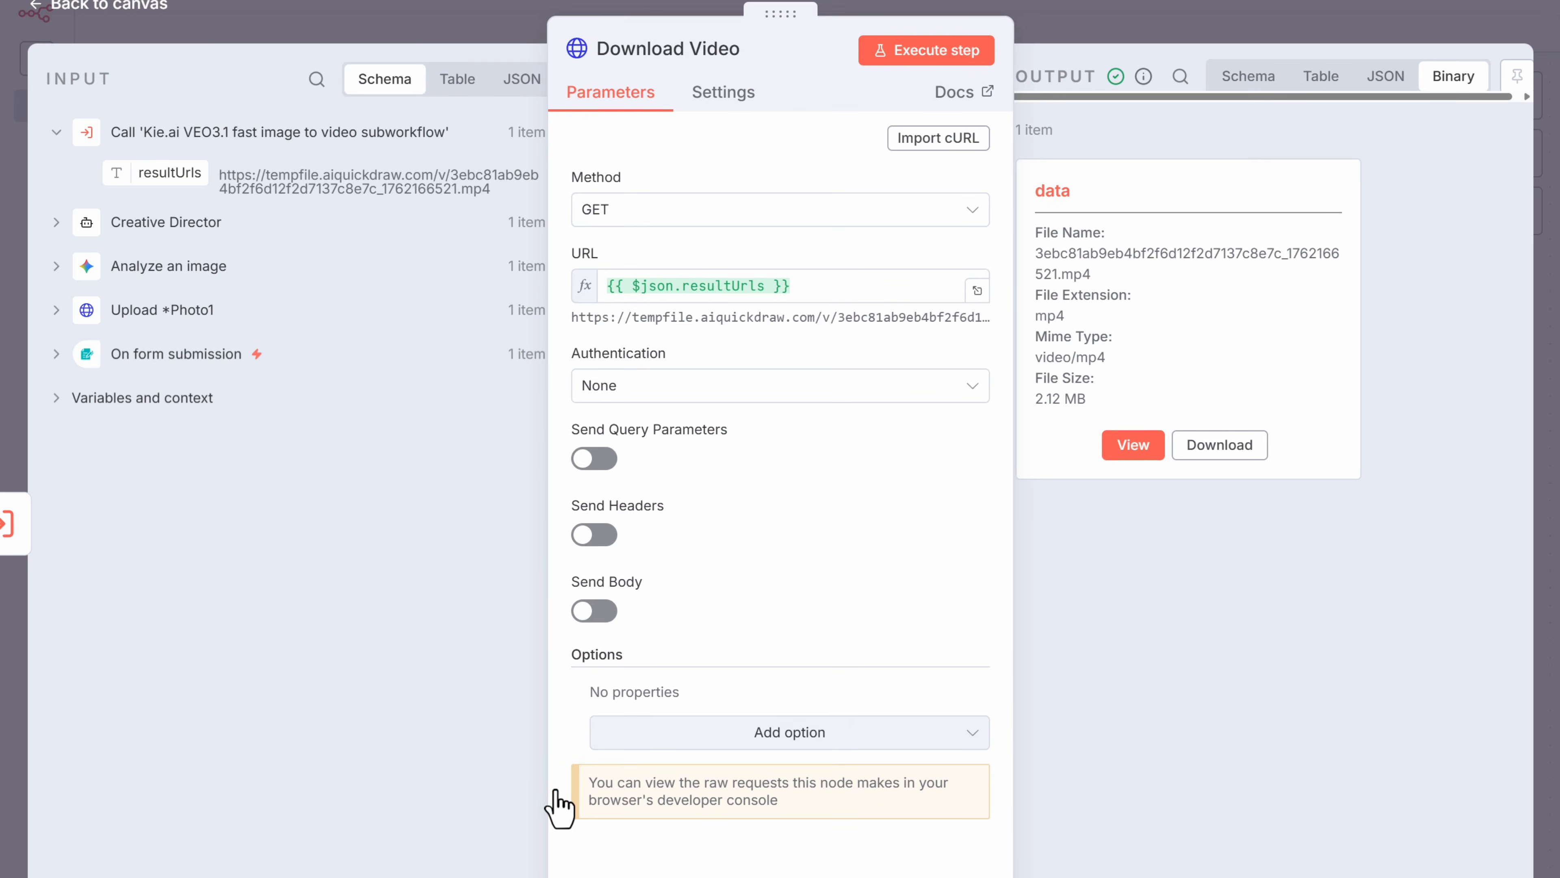
pyautogui.click(1133, 444)
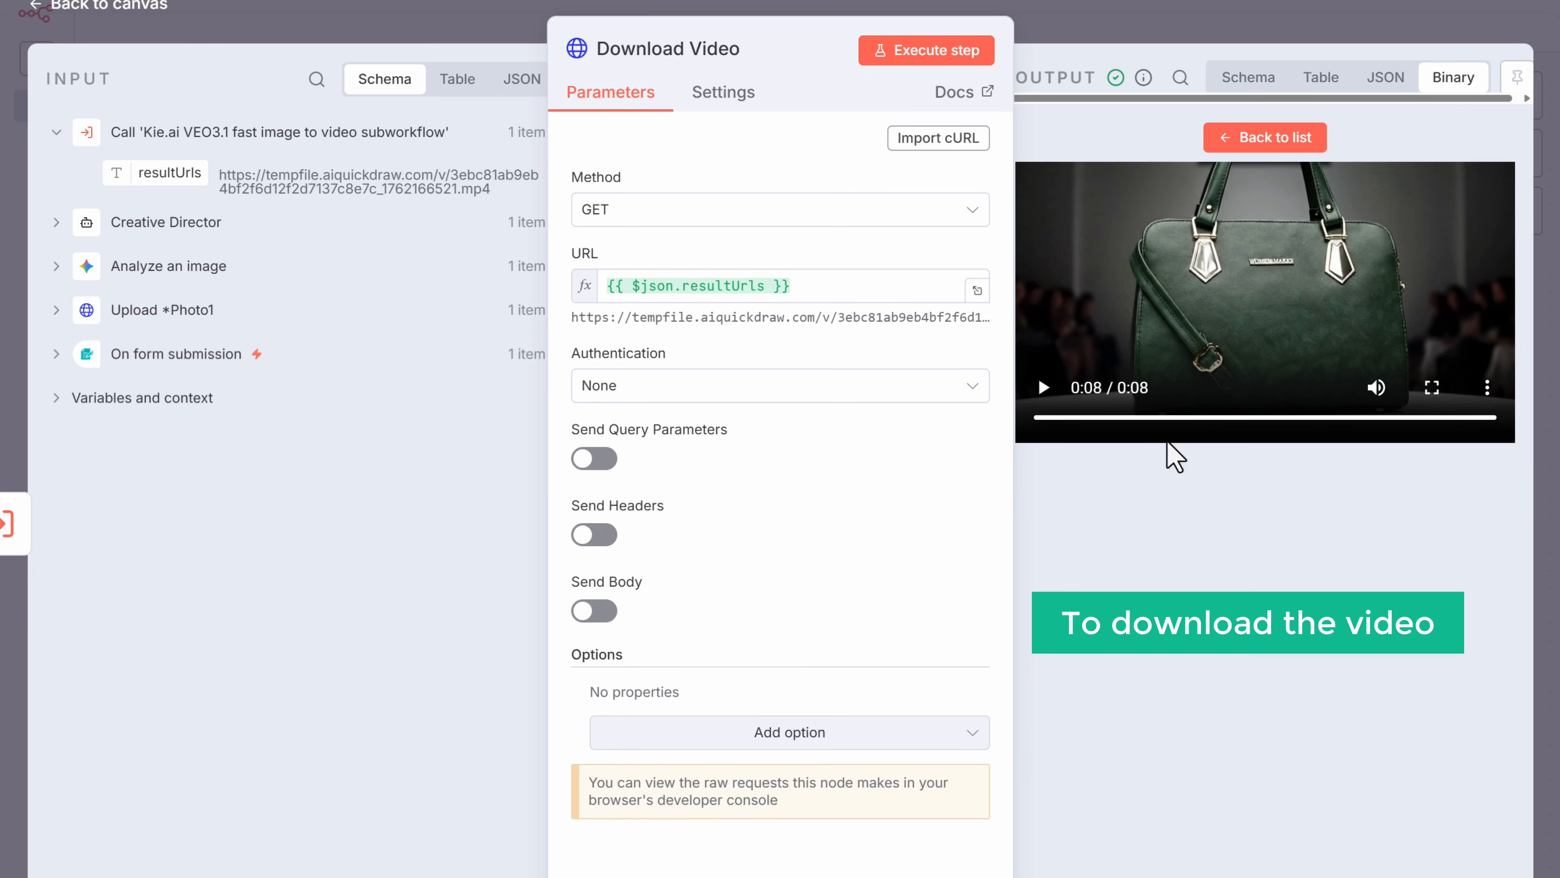
pyautogui.click(1487, 387)
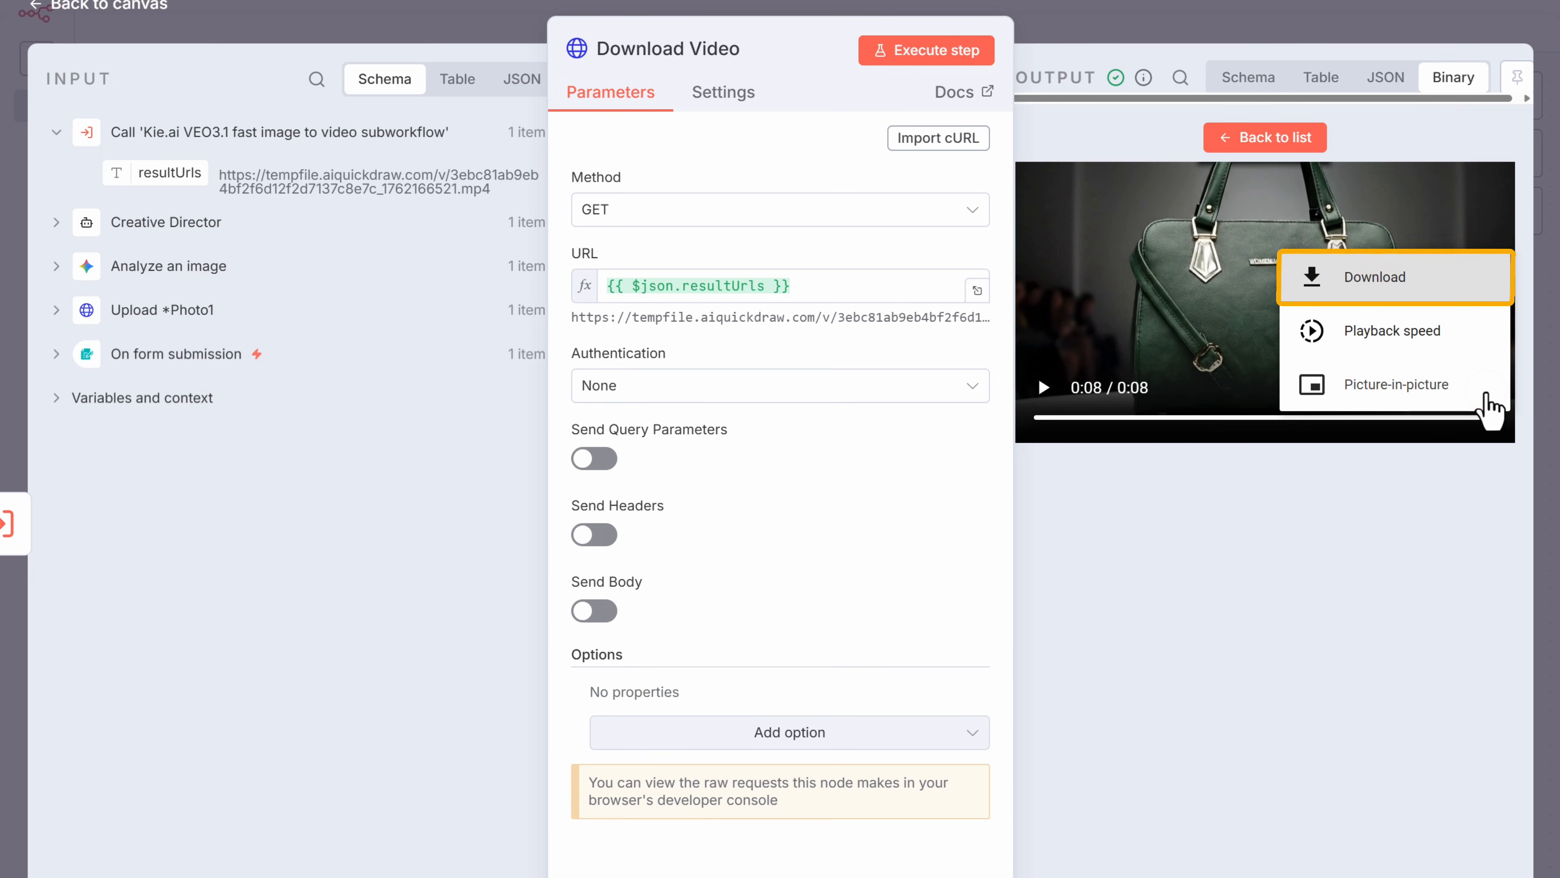
pyautogui.click(1360, 284)
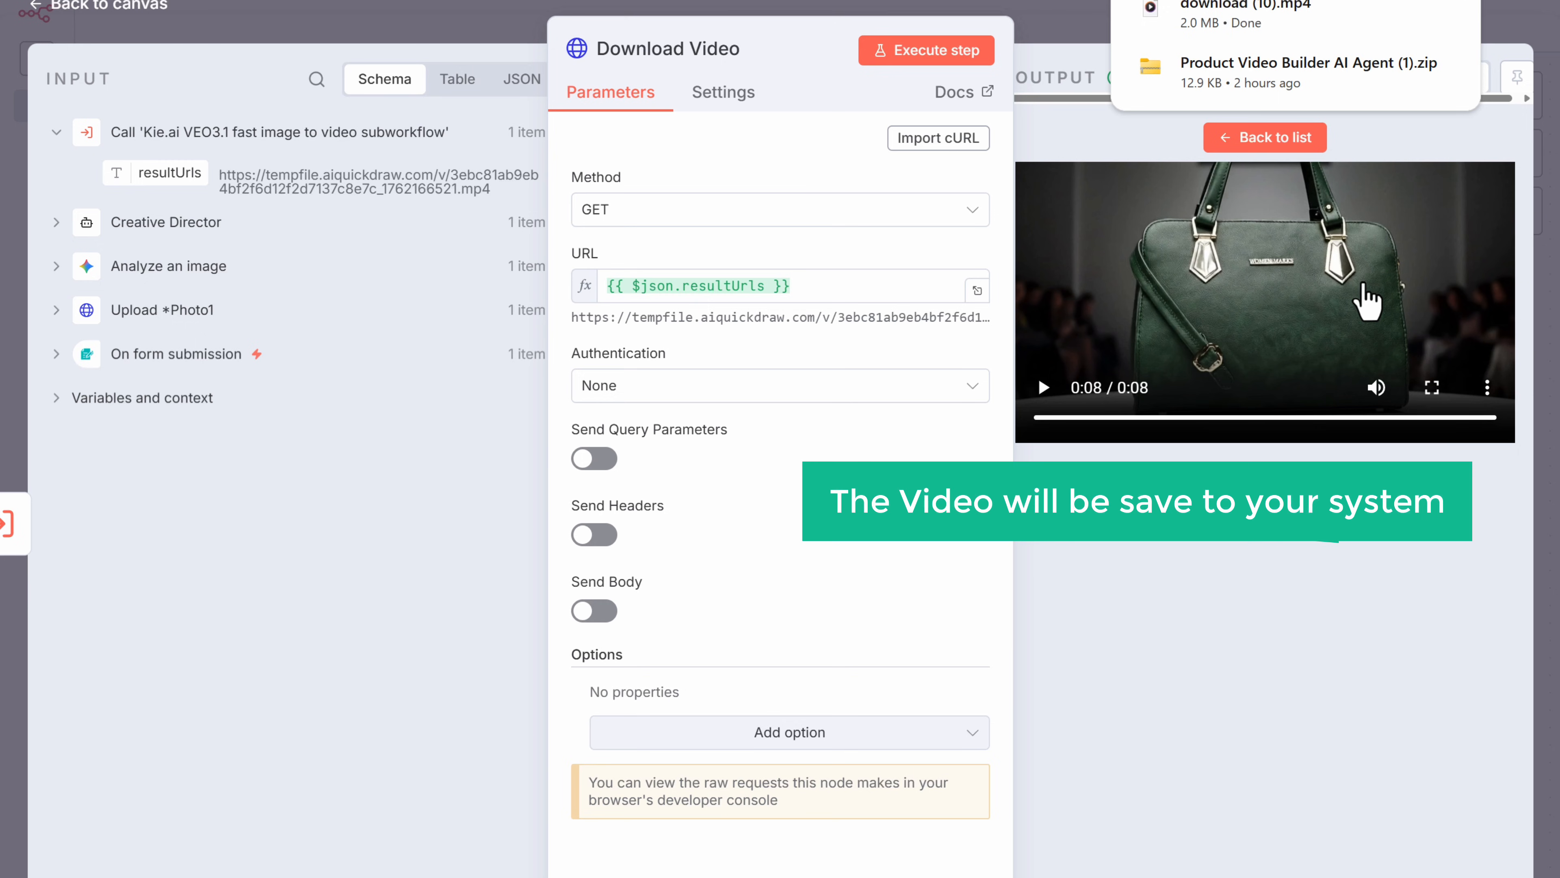